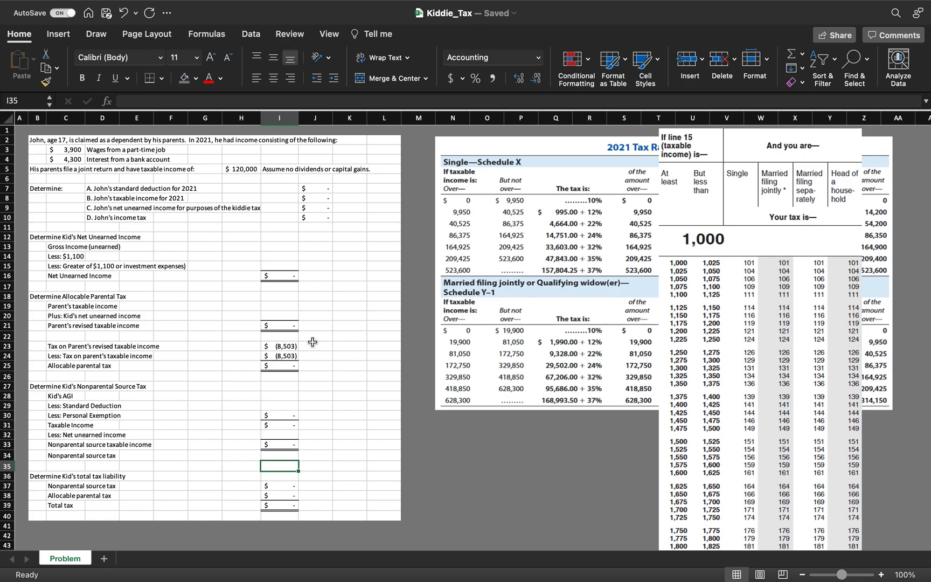
- Set the kid's gross unearned income to reference the $4,300 interest amount
{"action": "left_click", "coordinate": [277, 247]}
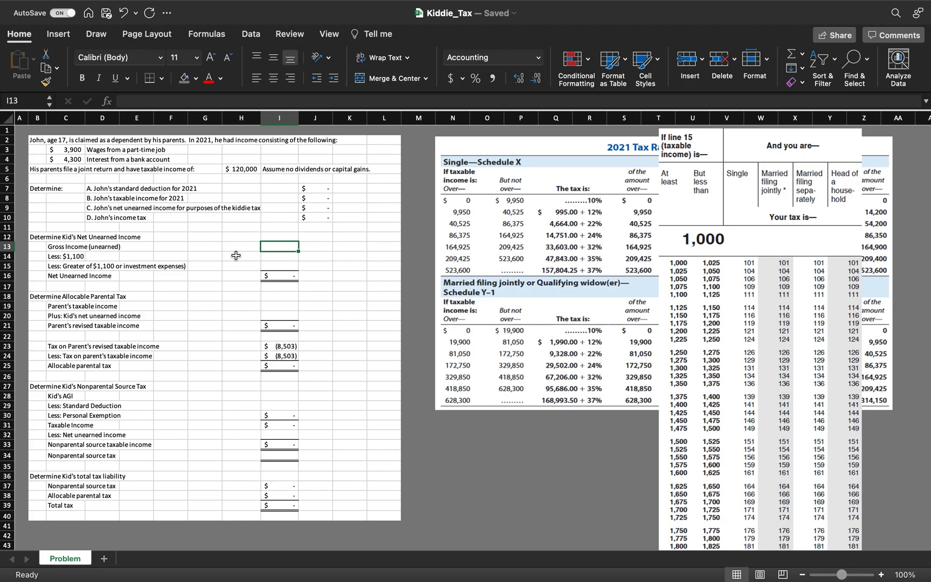
{"action": "type", "text": "="}
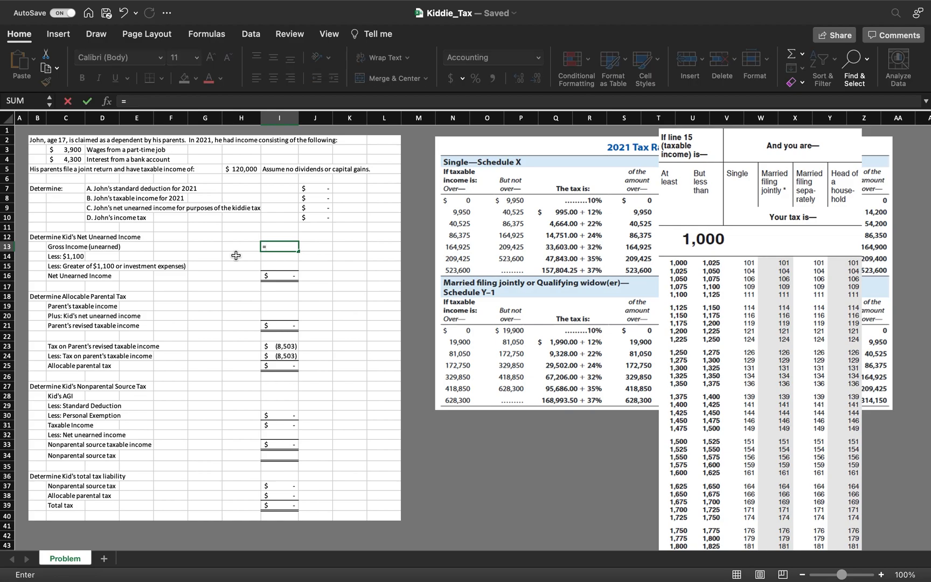
{"action": "left_click", "coordinate": [68, 158]}
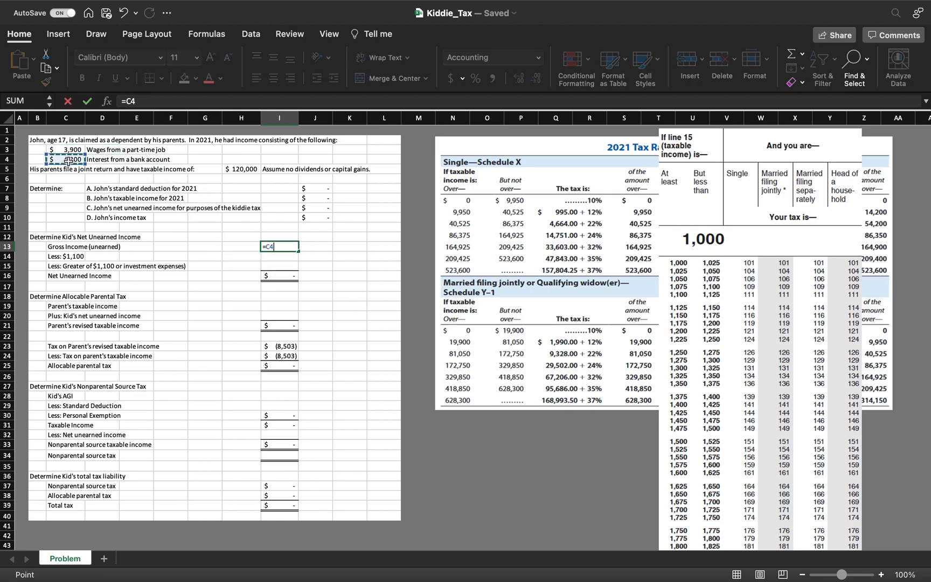
{"action": "key", "text": "Return"}
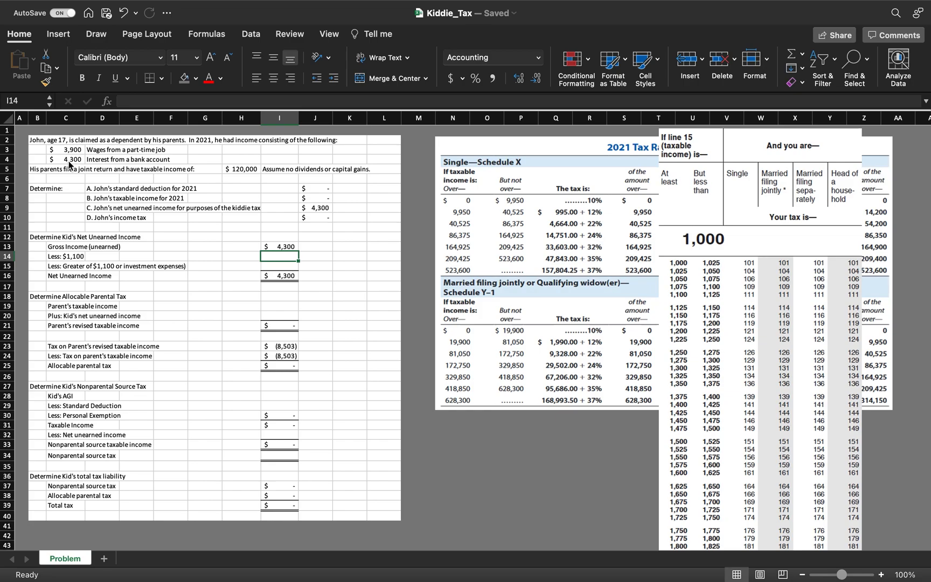
- Enter 1100 for both the $1,100 deduction line and the greater-of-$1,100 line
{"action": "type", "text": "1100"}
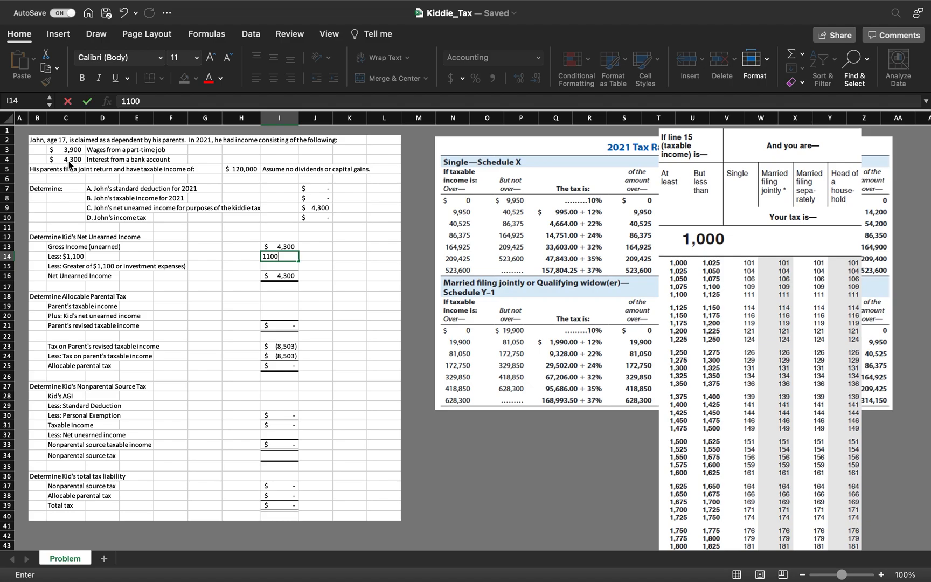
{"action": "key", "text": "Return"}
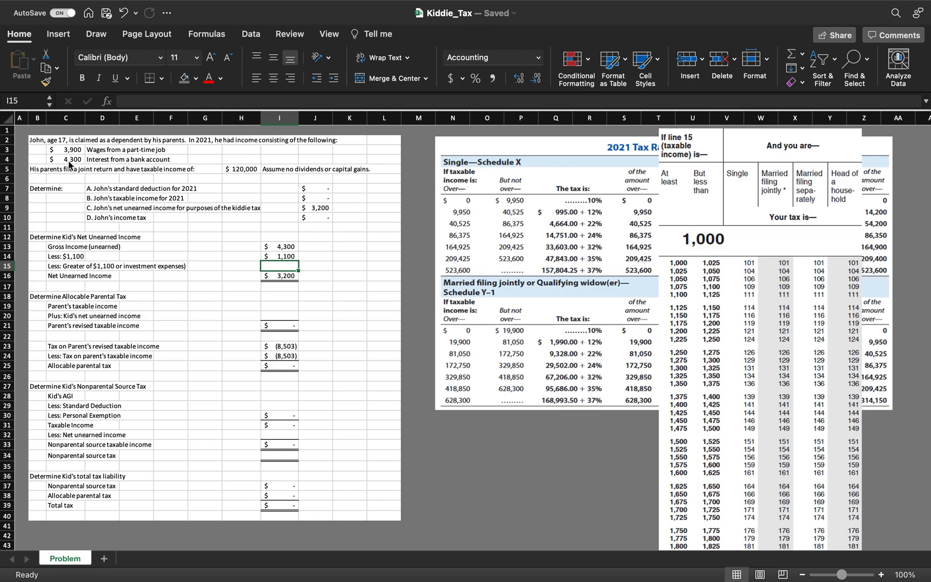
{"action": "type", "text": "1100"}
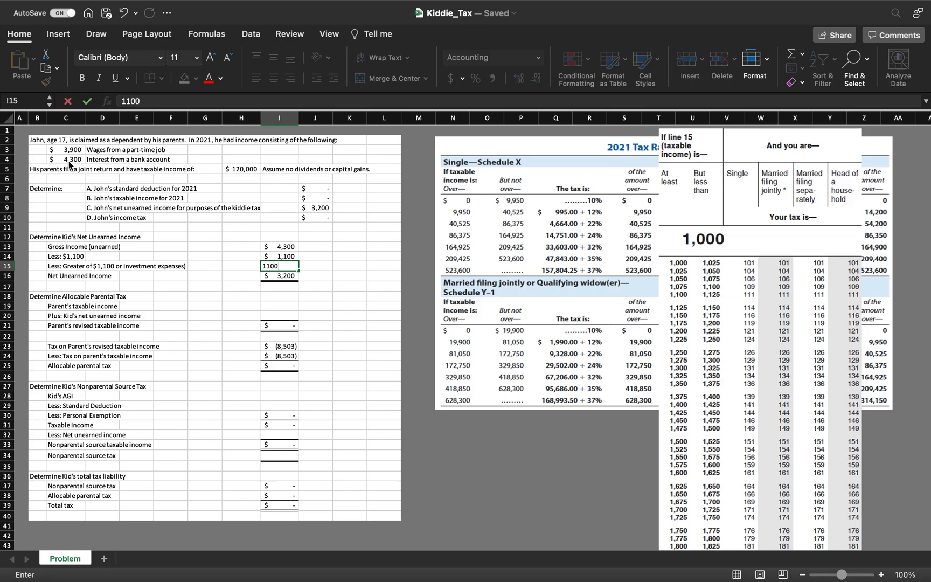
{"action": "key", "text": "Return"}
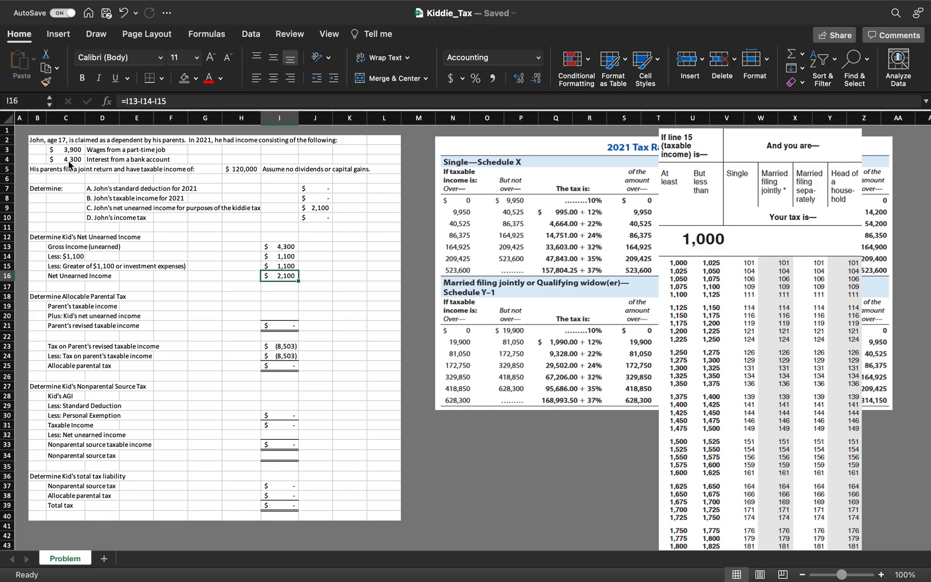
- Link the parent's taxable income to the parents' $120,000 joint taxable income cell
{"action": "key", "text": "Down"}
{"action": "key", "text": "Down"}
{"action": "key", "text": "Down"}
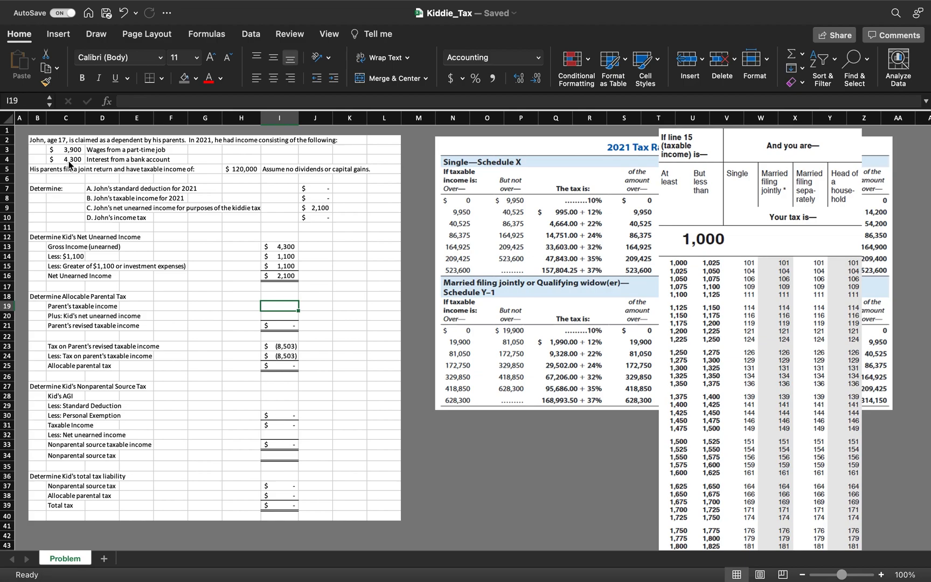
{"action": "type", "text": "="}
{"action": "left_click", "coordinate": [231, 170]}
{"action": "key", "text": "Return"}
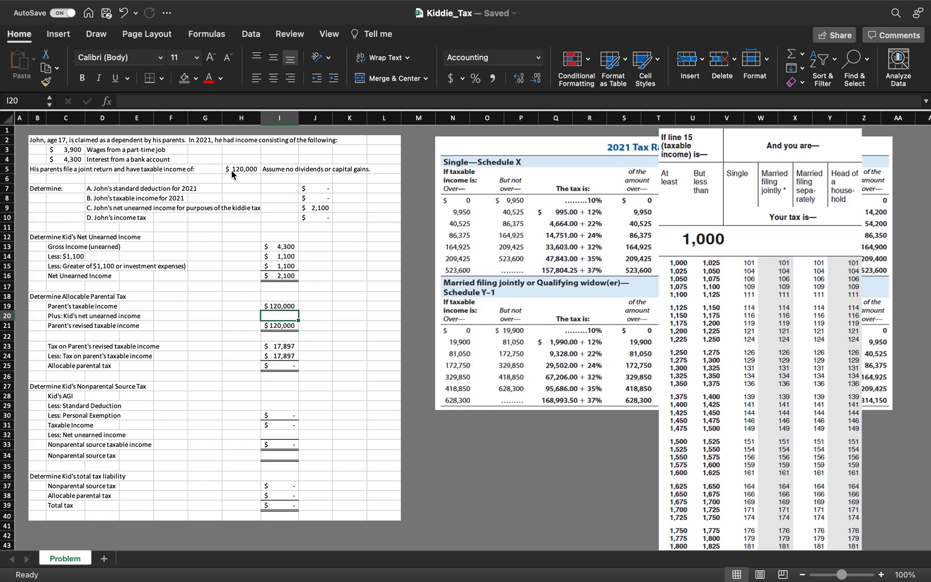
- Link the kid's net unearned income line in the parental section to the Net Unearned Income result
{"action": "type", "text": "="}
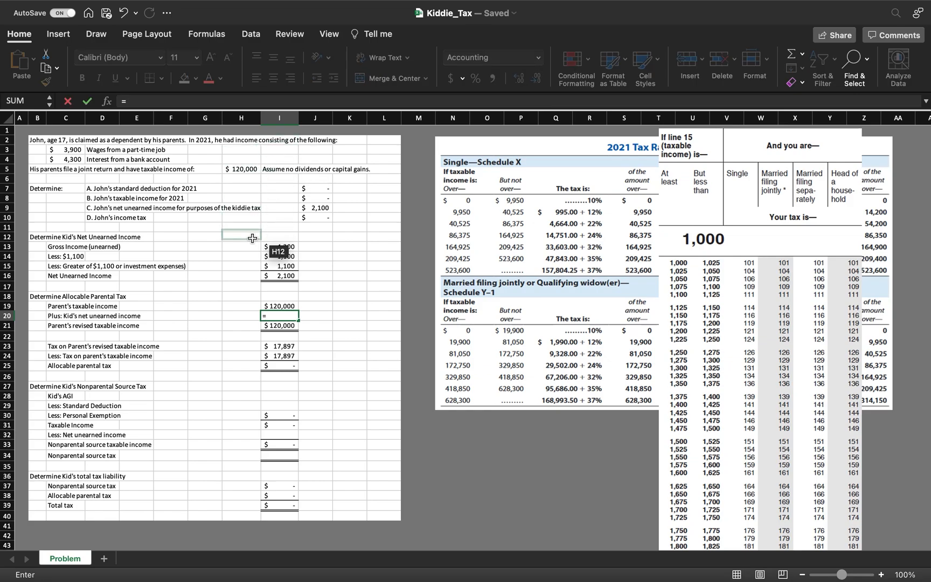
{"action": "left_click", "coordinate": [283, 277]}
{"action": "key", "text": "Return"}
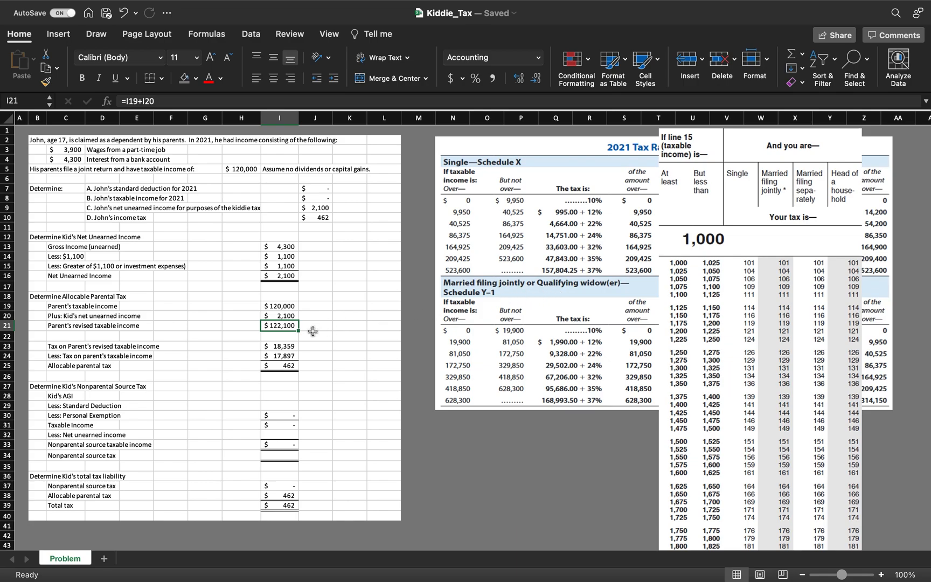
- Review the bracket tax formulas for the parent's revised taxable income and parent's taxable income
{"action": "left_click", "coordinate": [287, 352]}
{"action": "left_click", "coordinate": [287, 346]}
{"action": "left_click", "coordinate": [298, 100]}
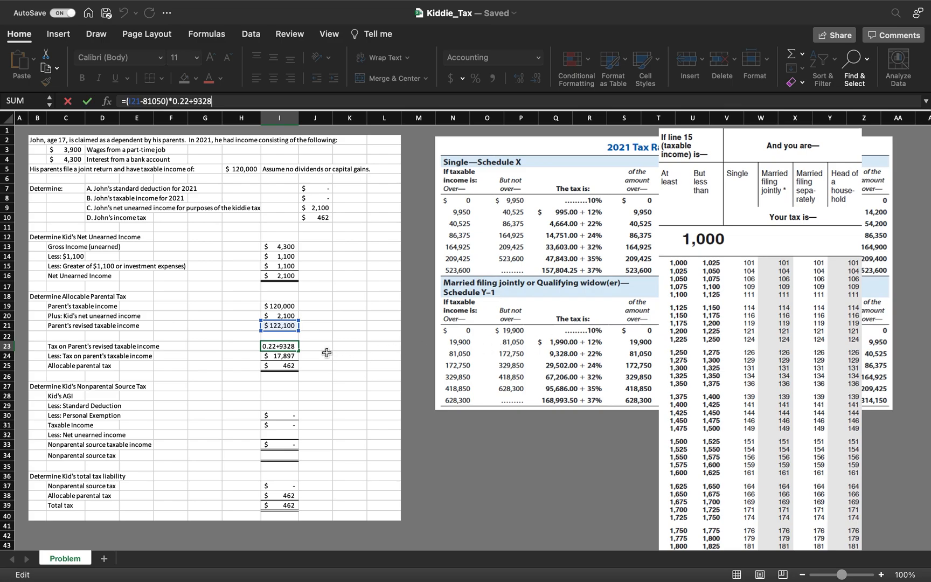
{"action": "key", "text": "Return"}
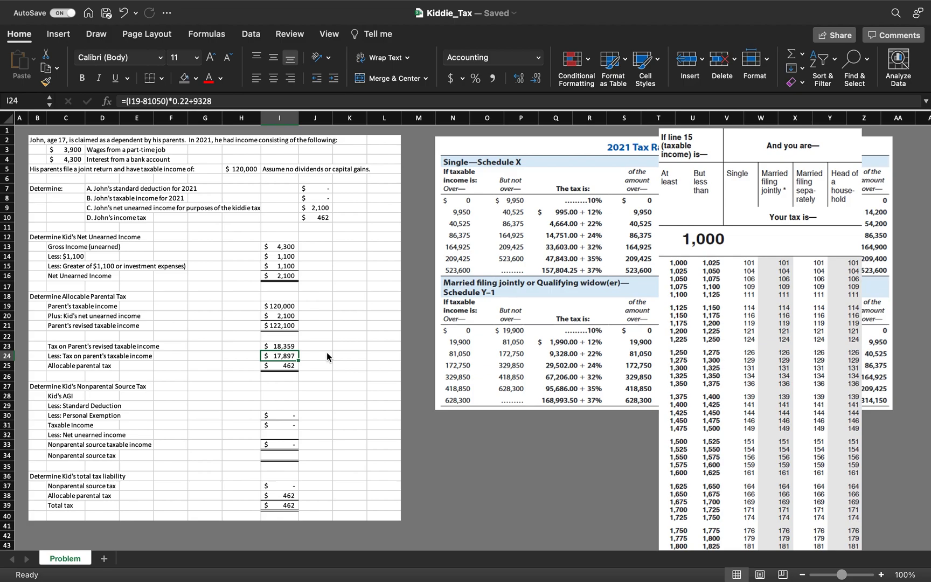
{"action": "left_click", "coordinate": [252, 100]}
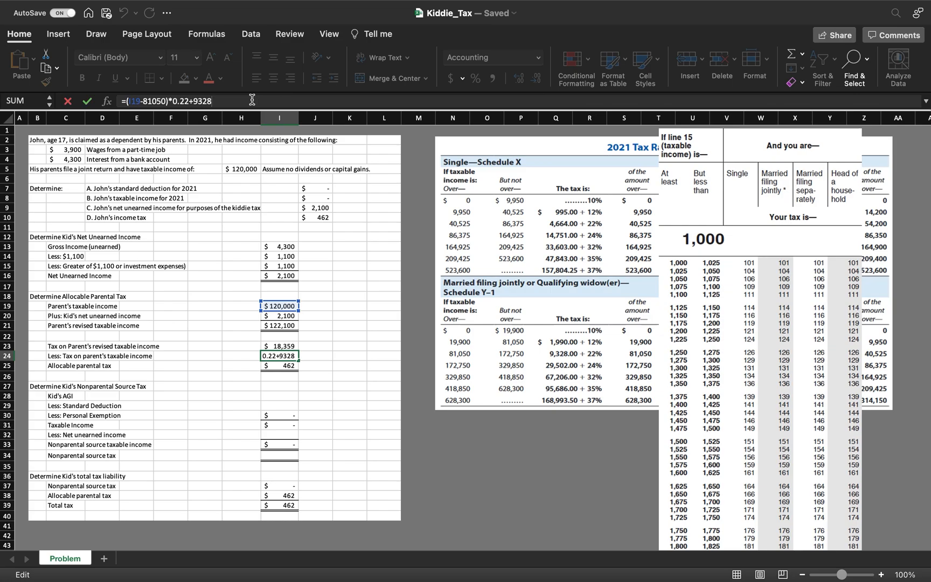
{"action": "key", "text": "Return"}
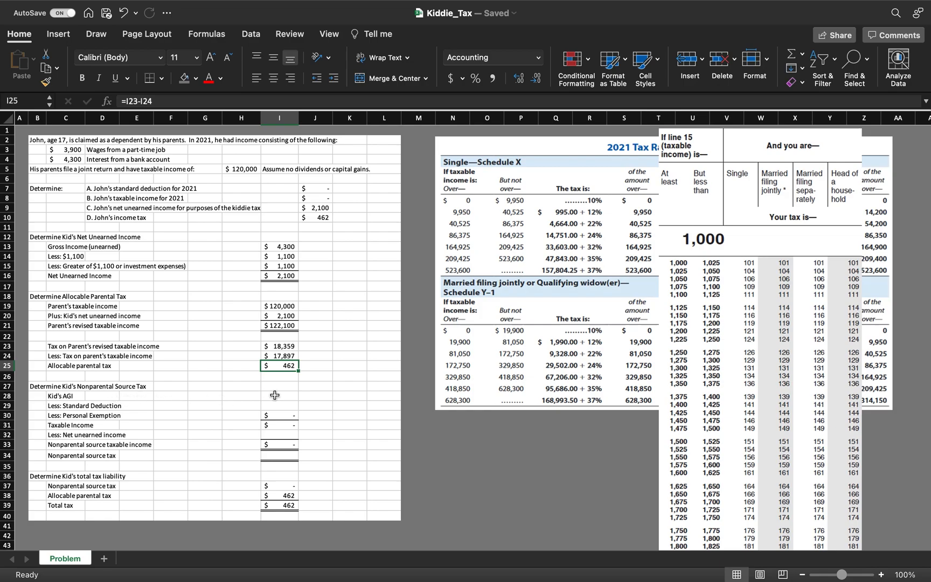
- Calculate the kid's AGI as the sum of wages and interest
{"action": "left_click", "coordinate": [283, 395]}
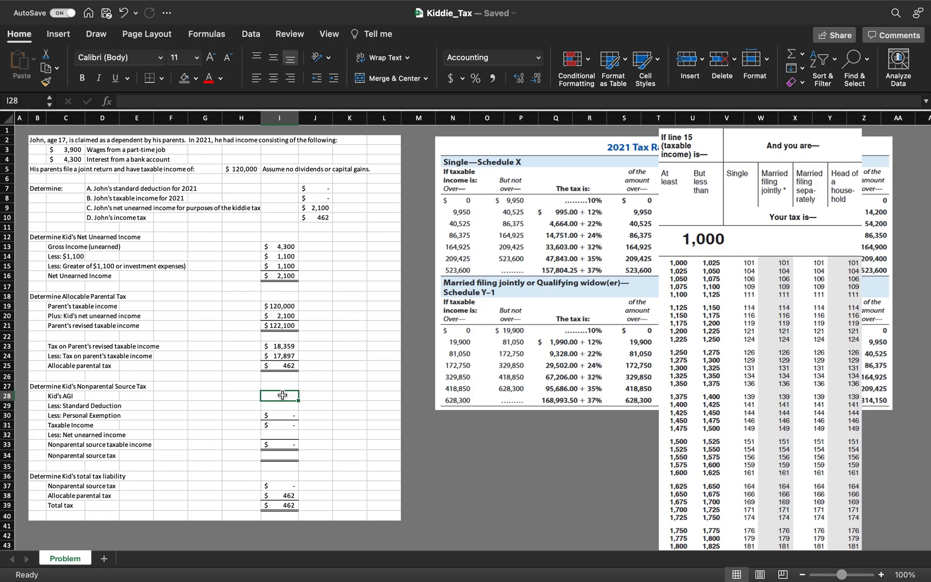
{"action": "type", "text": "="}
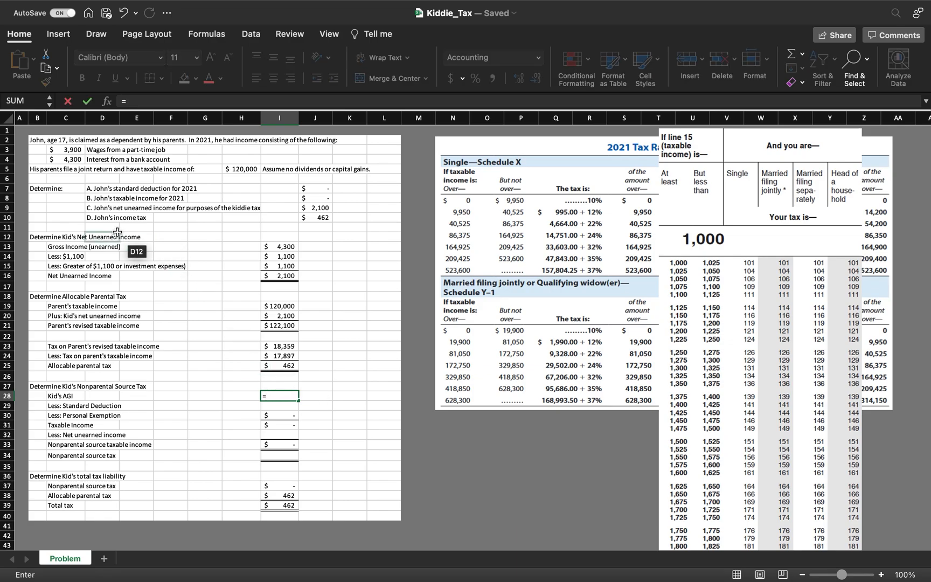
{"action": "left_click", "coordinate": [64, 149]}
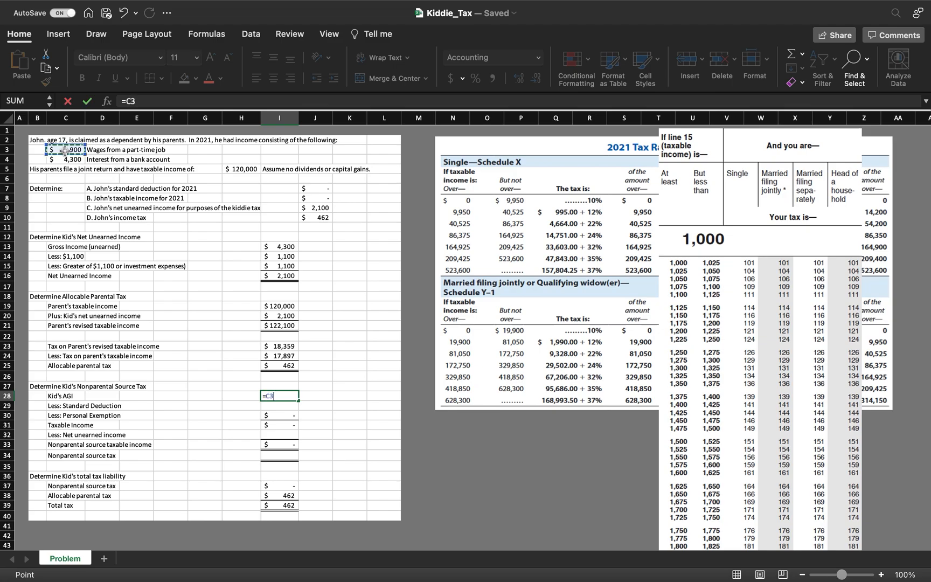
{"action": "type", "text": "+"}
{"action": "left_click", "coordinate": [68, 159]}
{"action": "key", "text": "Return"}
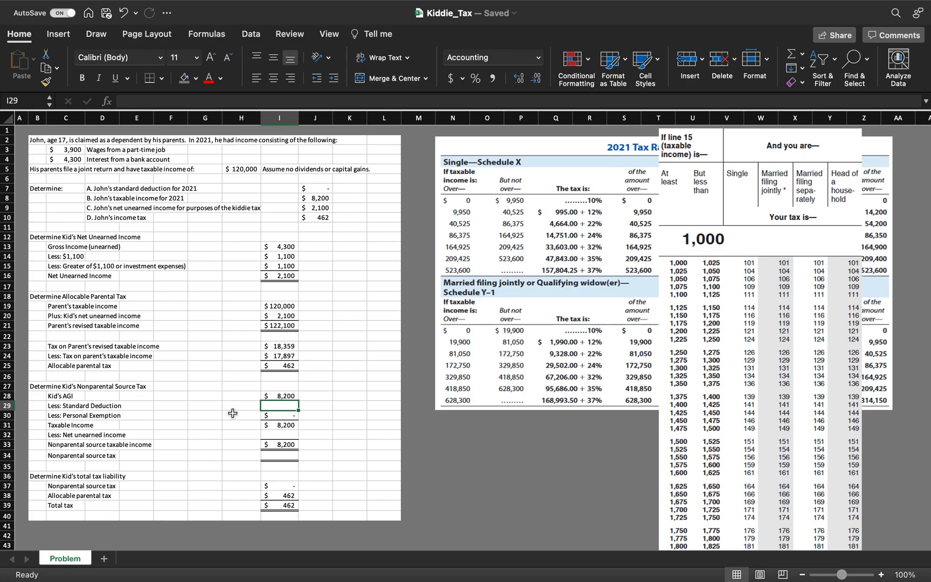
- Set the standard deduction to wages plus 350
{"action": "type", "text": "="}
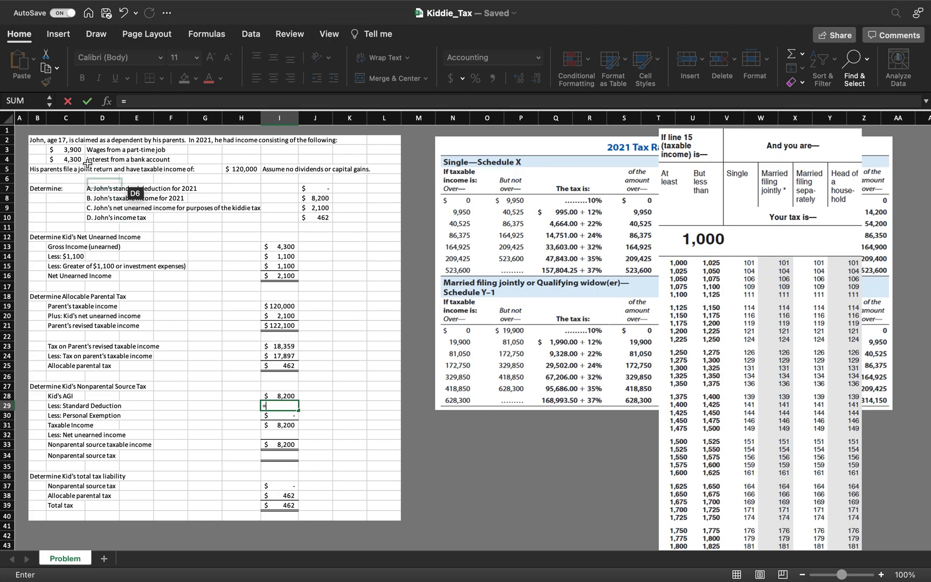
{"action": "left_click", "coordinate": [69, 149]}
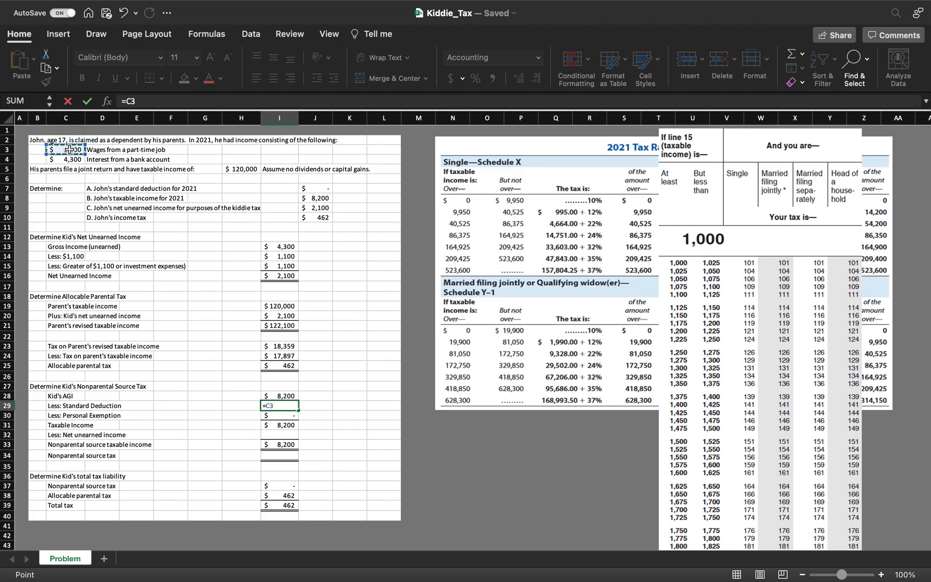
{"action": "type", "text": "+350"}
{"action": "key", "text": "Return"}
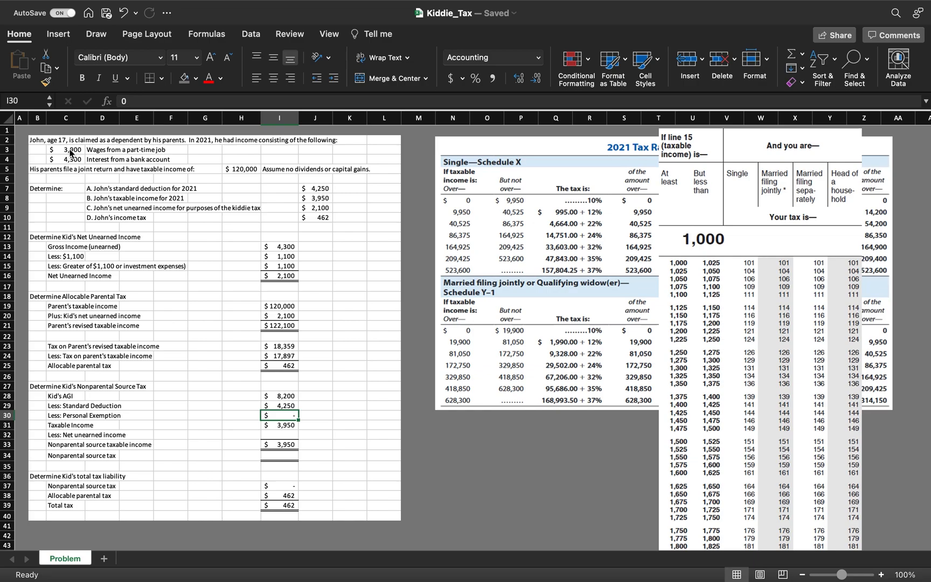
- Set the net unearned income line under Taxable Income to reference the Net Unearned Income result
{"action": "key", "text": "Down"}
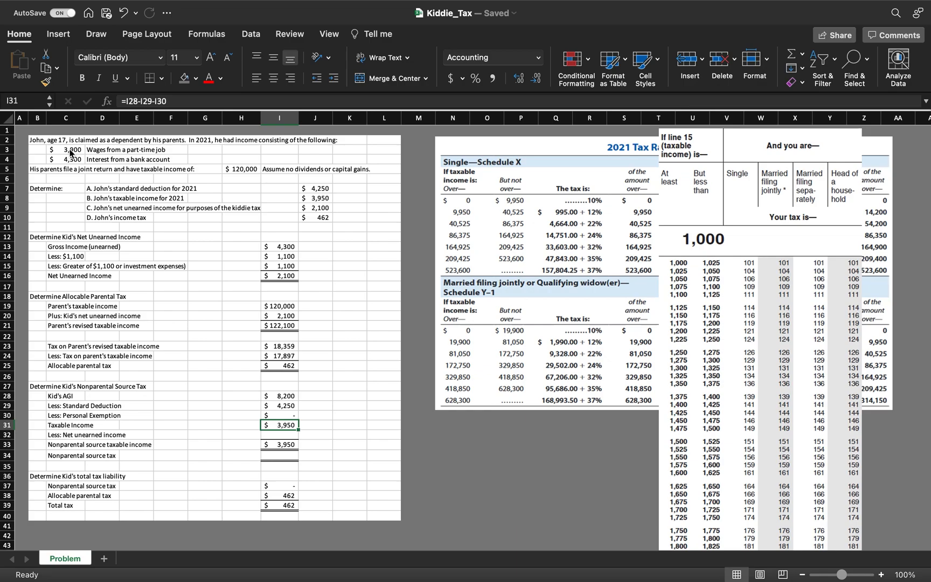
{"action": "key", "text": "Down"}
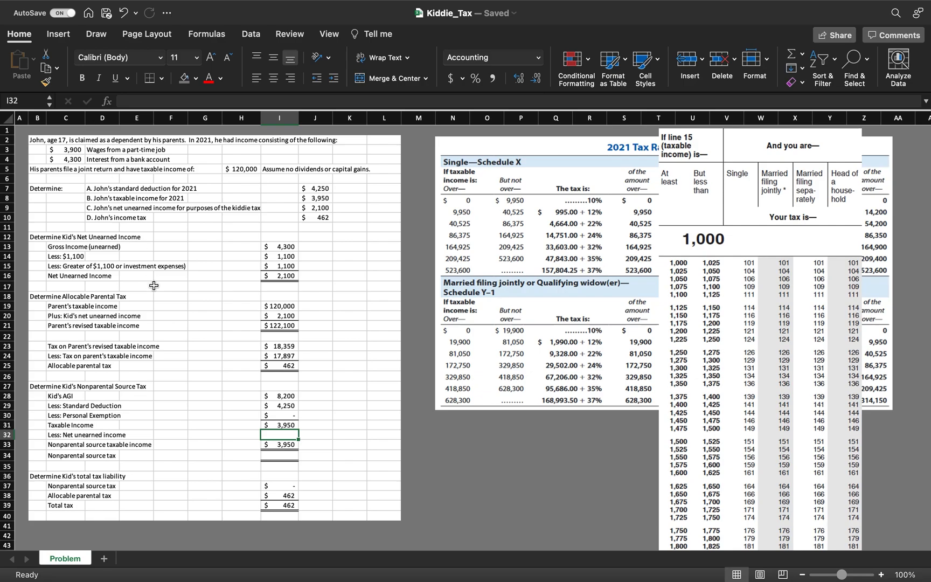
{"action": "type", "text": "="}
{"action": "left_click", "coordinate": [278, 276]}
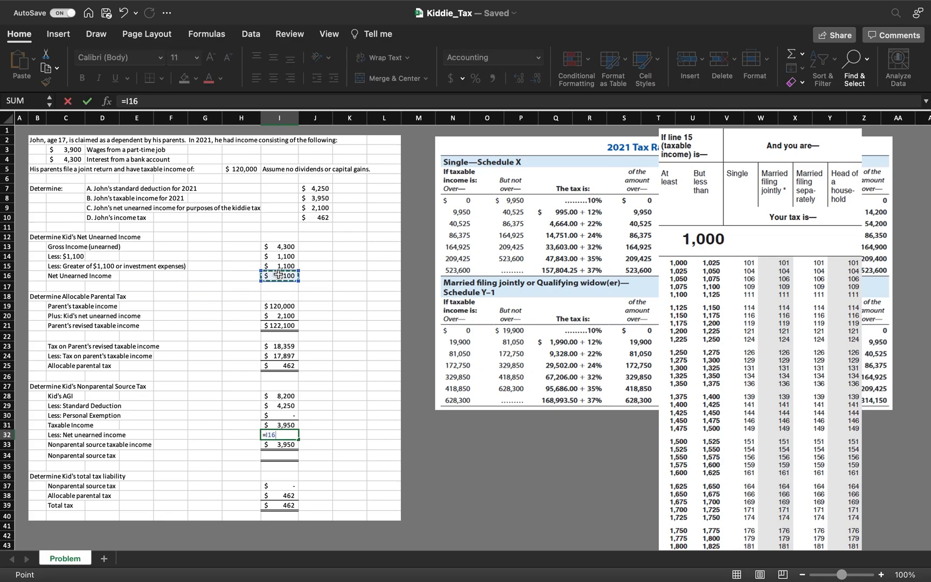
{"action": "key", "text": "Return"}
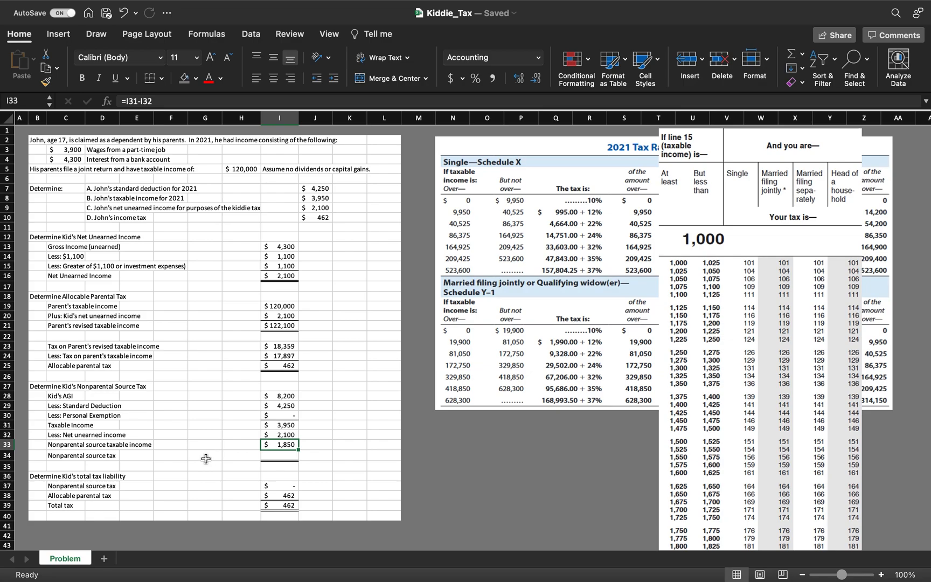
- Enter 186 as the nonparental source tax from the tax table
{"action": "left_click", "coordinate": [285, 457]}
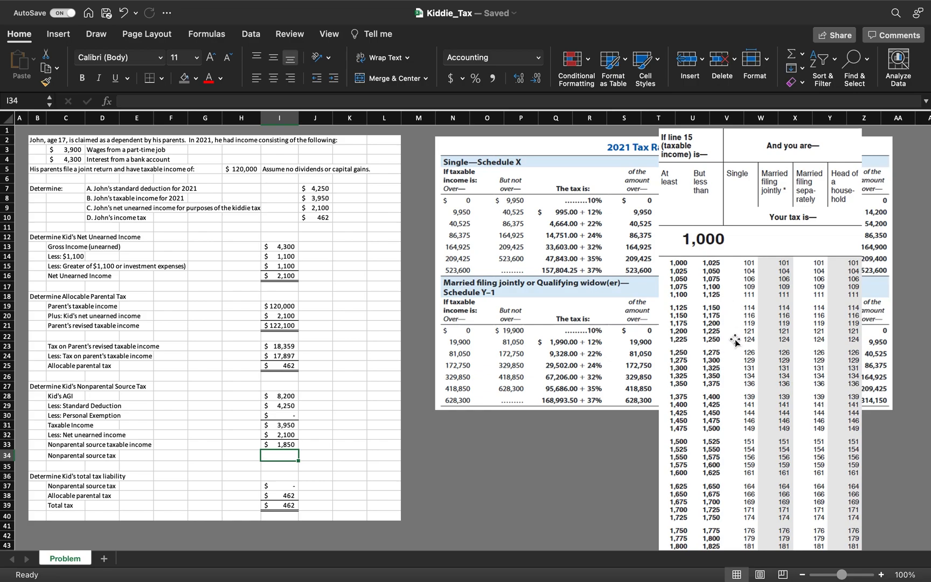
{"action": "scroll", "coordinate": [736, 341], "scroll_direction": "down", "scroll_amount": 2}
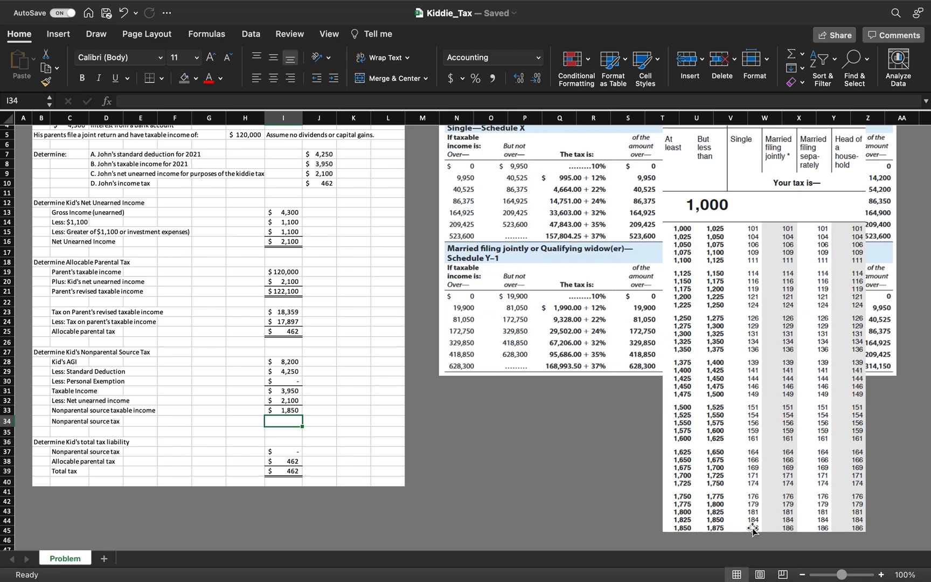
{"action": "scroll", "coordinate": [570, 471], "scroll_direction": "up", "scroll_amount": 2}
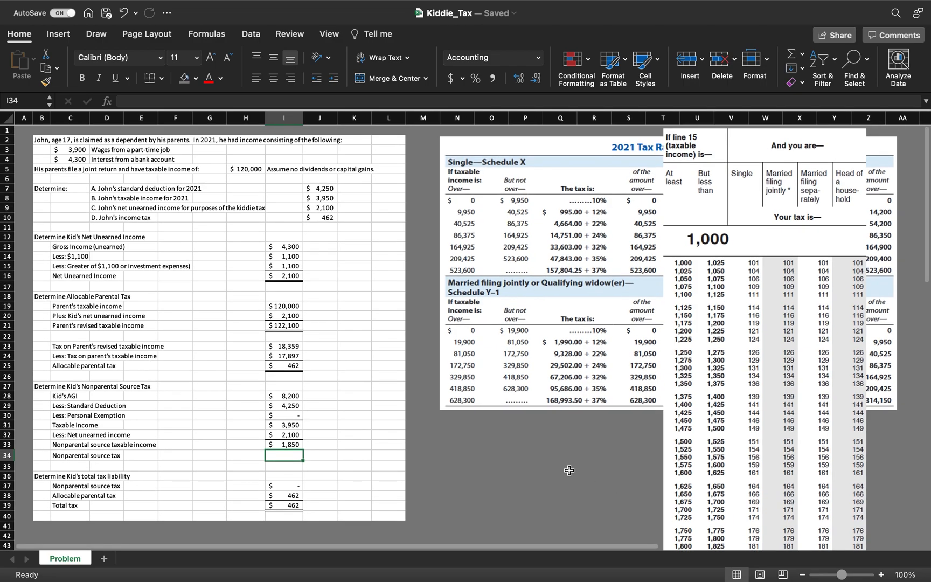
{"action": "type", "text": "186"}
{"action": "key", "text": "Return"}
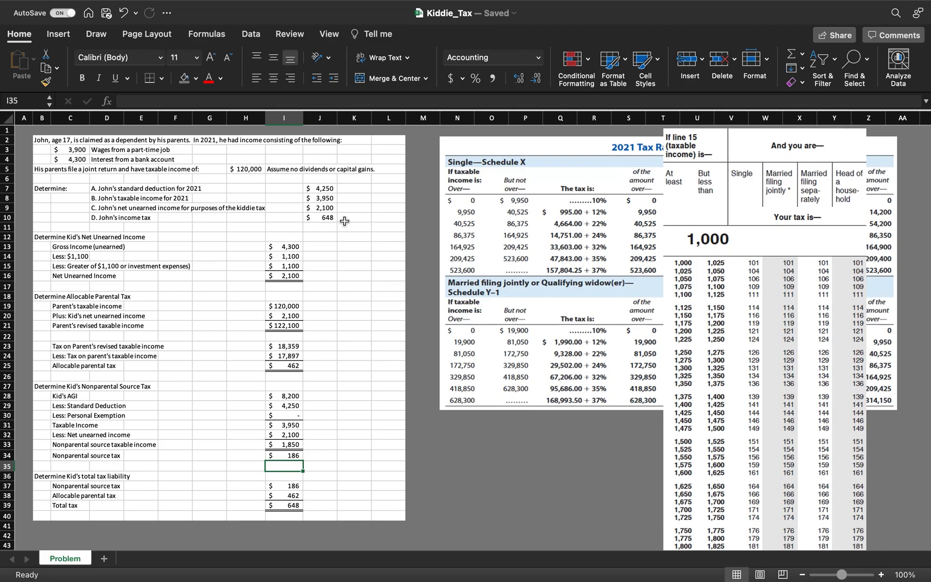
- In the Form 1040 PDF, answer No to the virtual currency question
{"action": "mouse_move", "coordinate": [627, 5]}
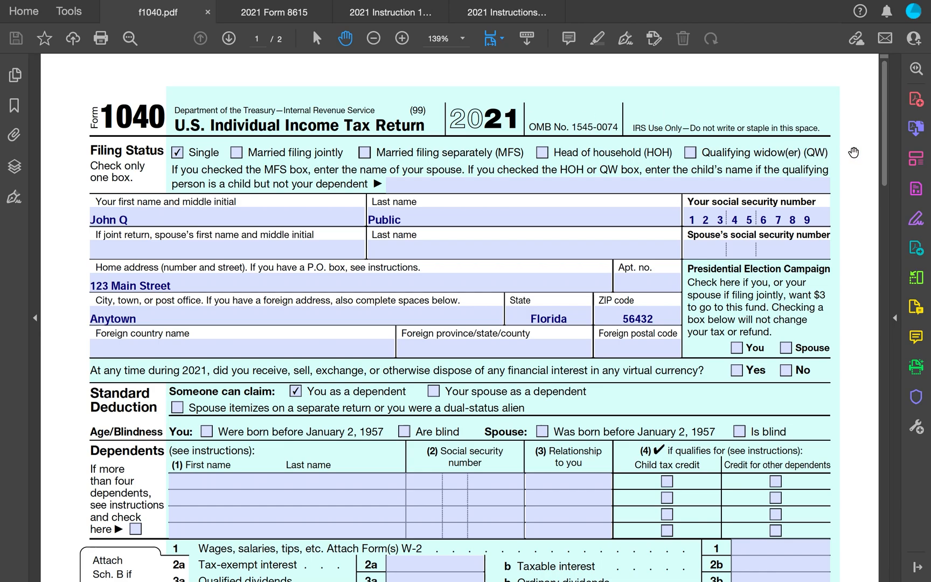
{"action": "scroll", "coordinate": [854, 152], "scroll_direction": "down", "scroll_amount": 1}
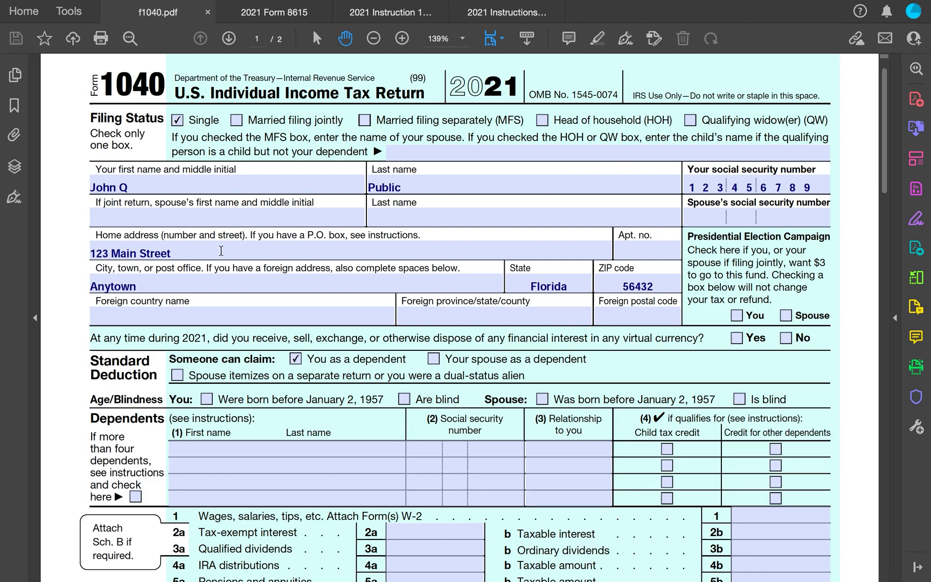
{"action": "scroll", "coordinate": [282, 263], "scroll_direction": "down", "scroll_amount": 5}
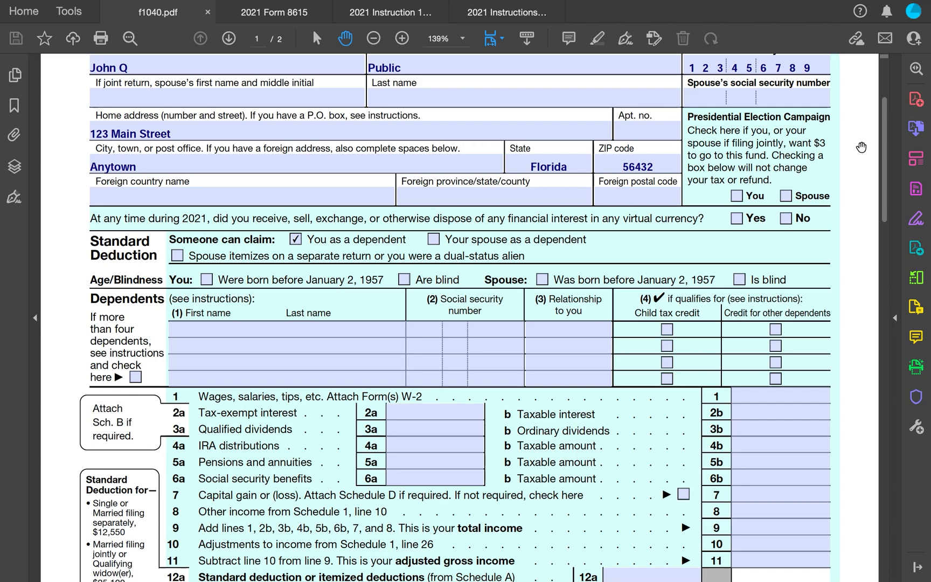
{"action": "scroll", "coordinate": [861, 148], "scroll_direction": "down", "scroll_amount": 2}
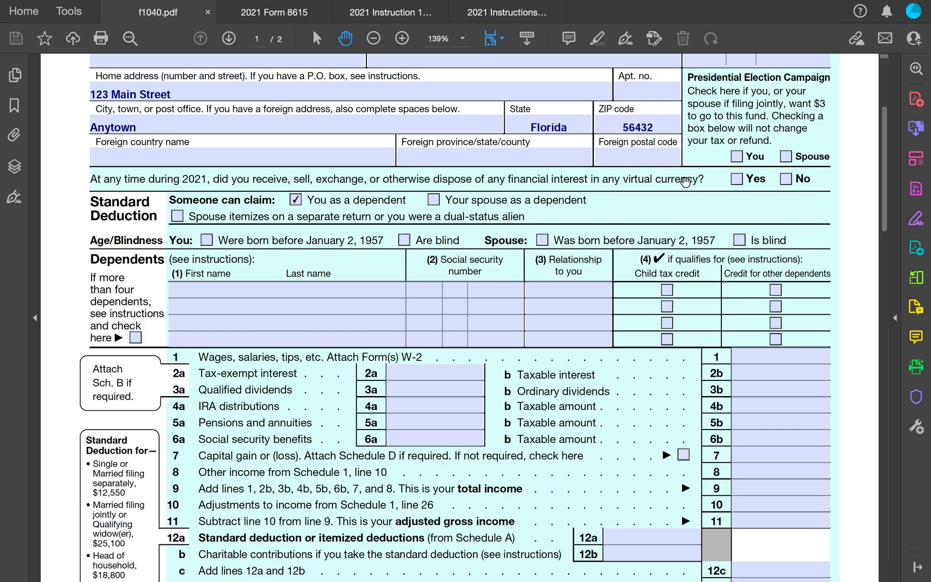
{"action": "left_click", "coordinate": [786, 180]}
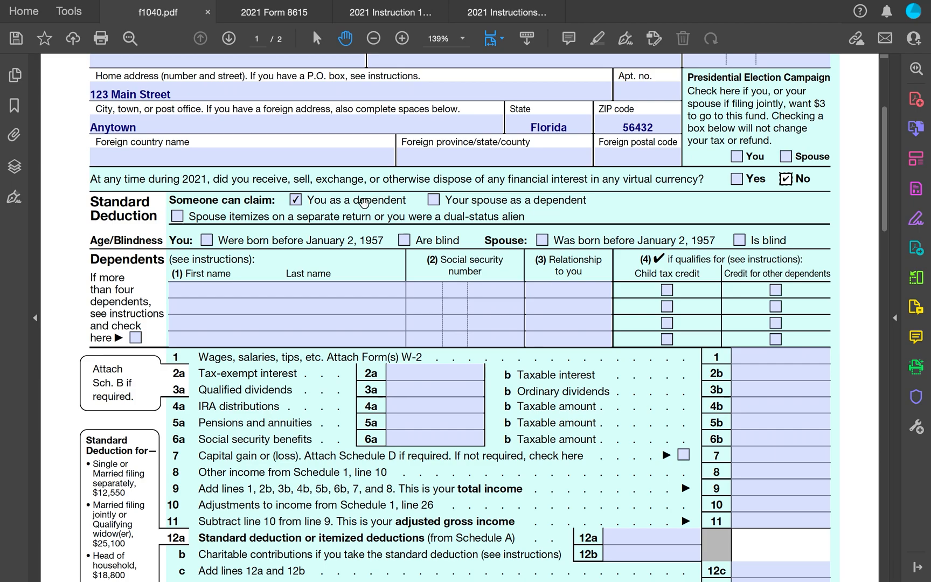
- Enter 3,900 as wages on line 1 of Form 1040
{"action": "scroll", "coordinate": [365, 202], "scroll_direction": "down", "scroll_amount": 2}
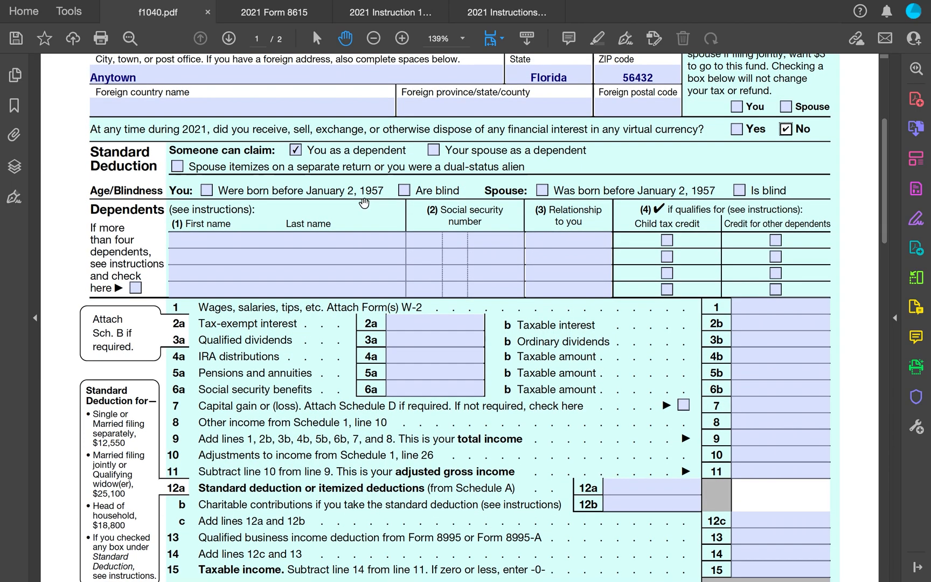
{"action": "scroll", "coordinate": [364, 203], "scroll_direction": "down", "scroll_amount": 1}
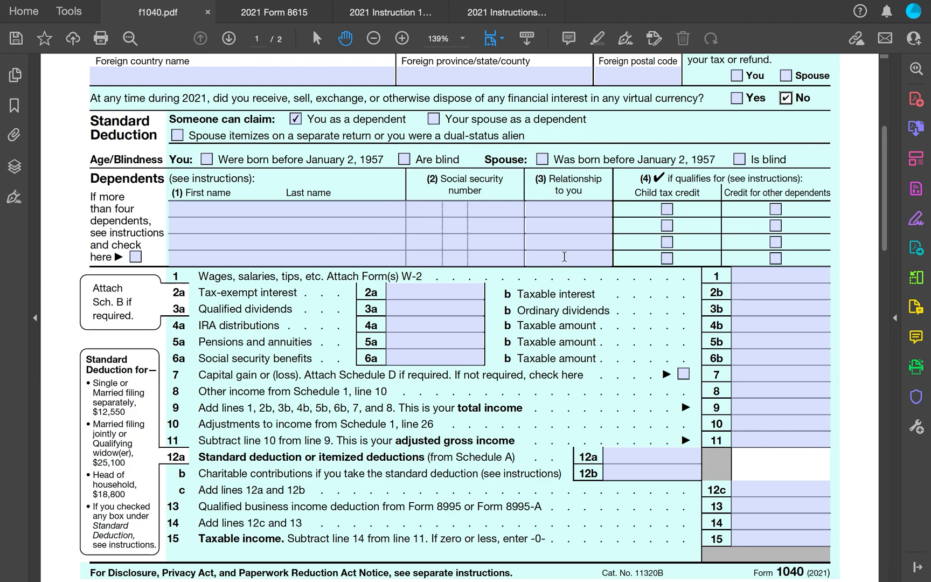
{"action": "scroll", "coordinate": [869, 217], "scroll_direction": "down", "scroll_amount": 2}
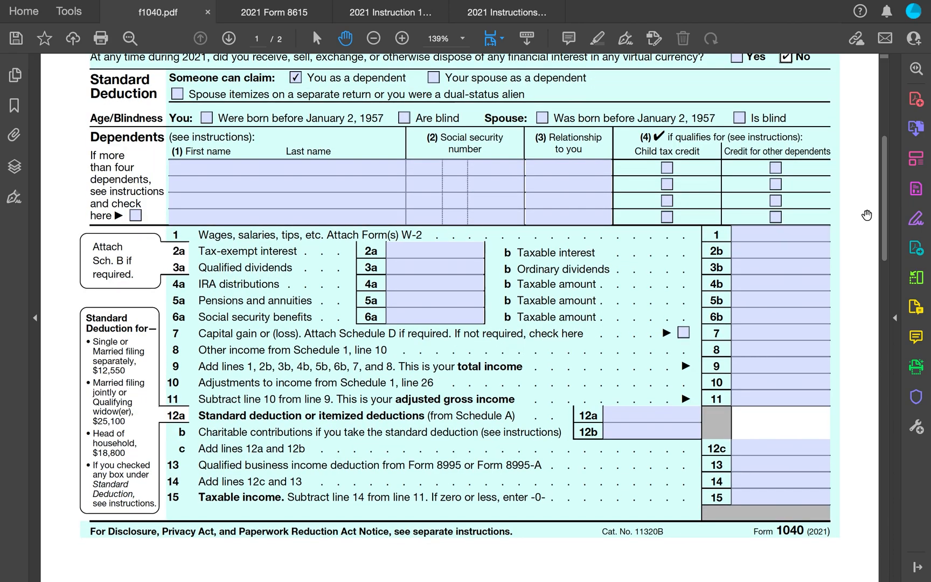
{"action": "scroll", "coordinate": [867, 215], "scroll_direction": "down", "scroll_amount": 2}
{"action": "scroll", "coordinate": [867, 215], "scroll_direction": "down", "scroll_amount": 2}
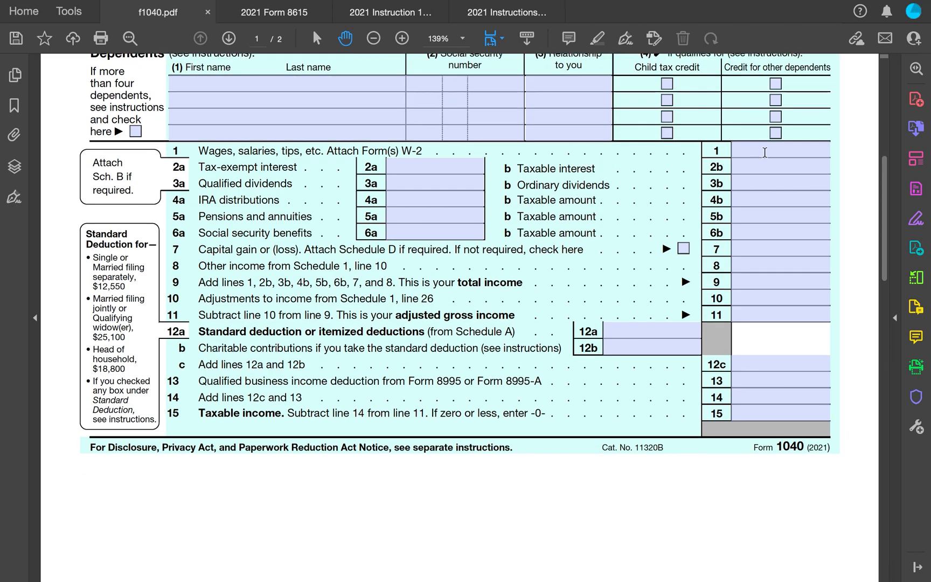
{"action": "left_click", "coordinate": [764, 153]}
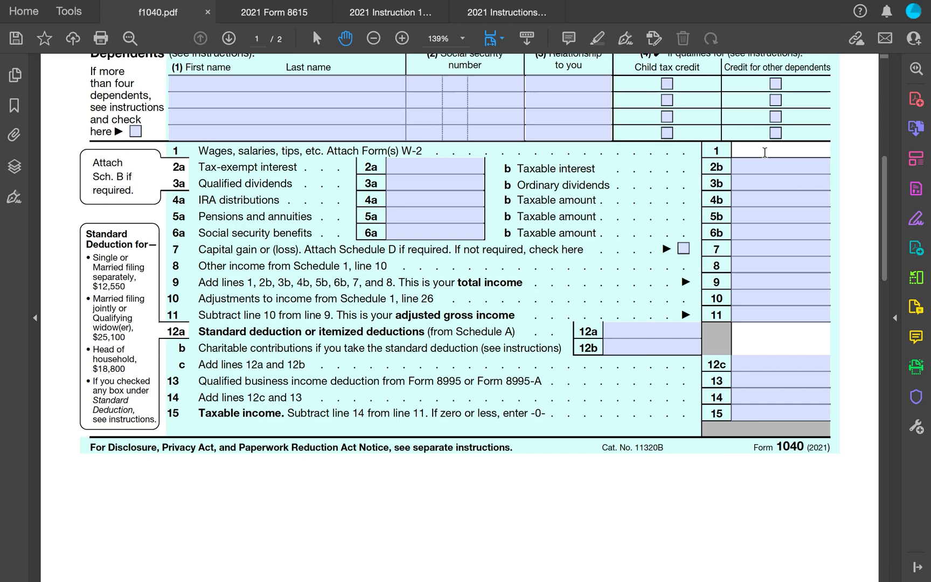
{"action": "type", "text": "3,900"}
- Enter 4,300 as taxable interest on line 2b
{"action": "left_click", "coordinate": [787, 171]}
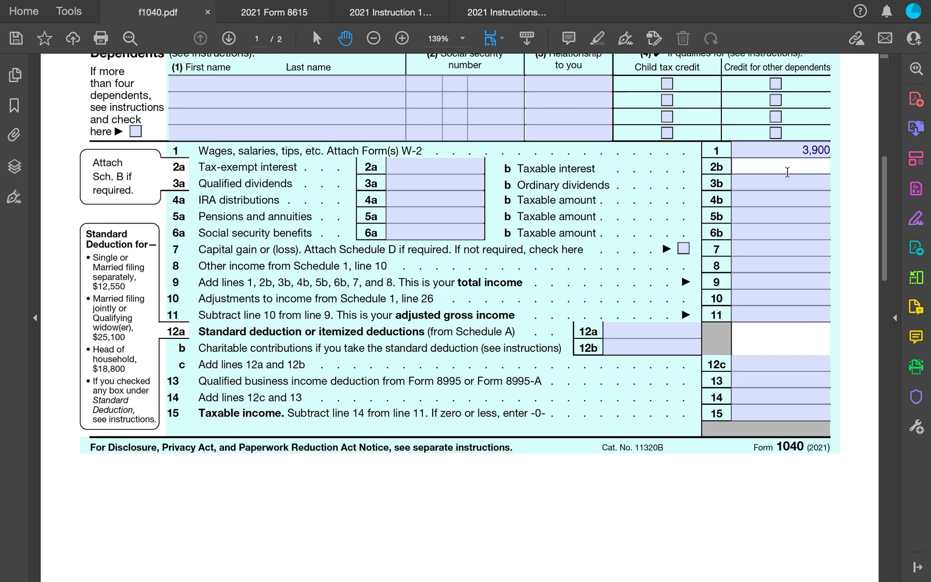
{"action": "type", "text": "4,300"}
- Enter 8,200 as total income on line 9 and as adjusted gross income on line 11
{"action": "left_click", "coordinate": [777, 284]}
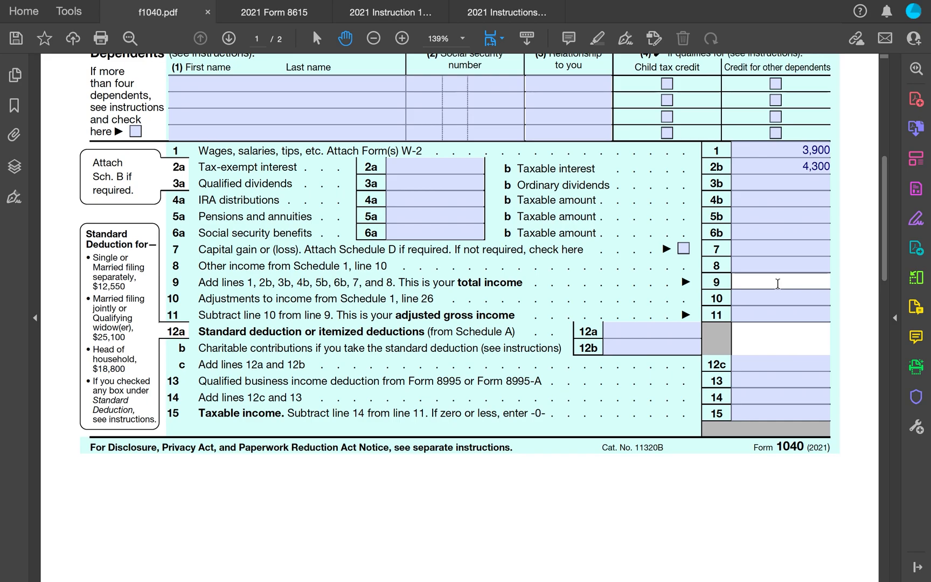
{"action": "type", "text": "8,200"}
{"action": "left_click", "coordinate": [791, 315]}
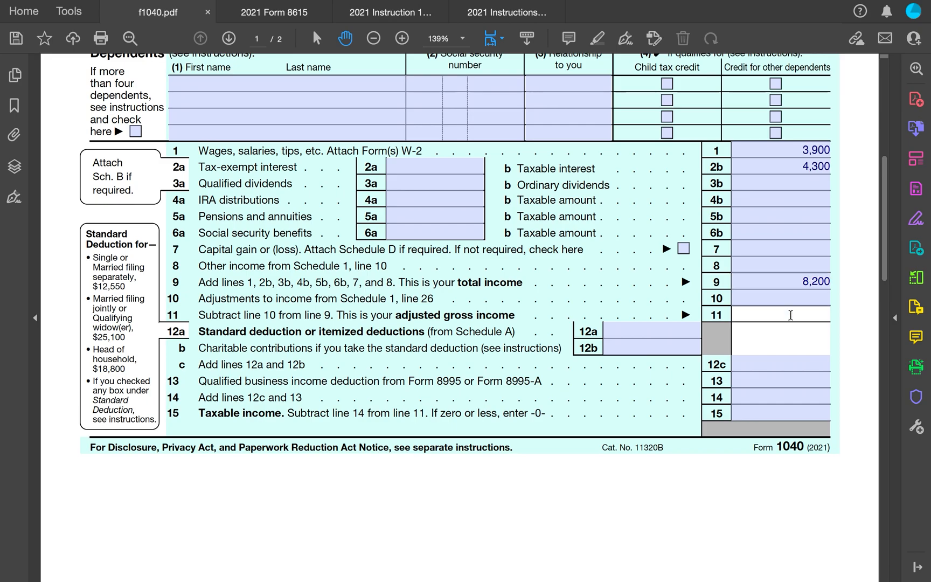
{"action": "type", "text": "8,200"}
- Look up the Standard Deduction Worksheet for Dependents in the 1040 instructions
{"action": "left_click", "coordinate": [401, 14]}
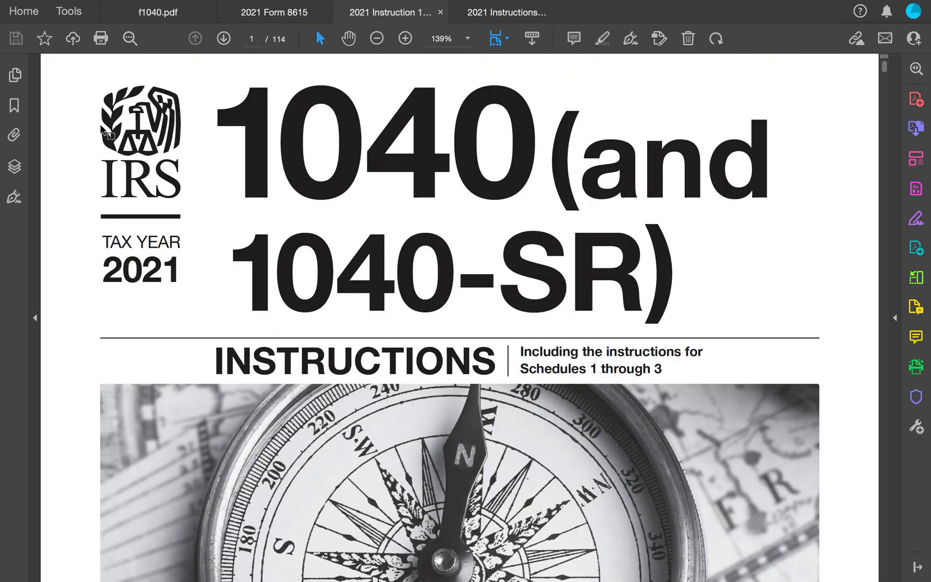
{"action": "scroll", "coordinate": [193, 223], "scroll_direction": "down", "scroll_amount": 10}
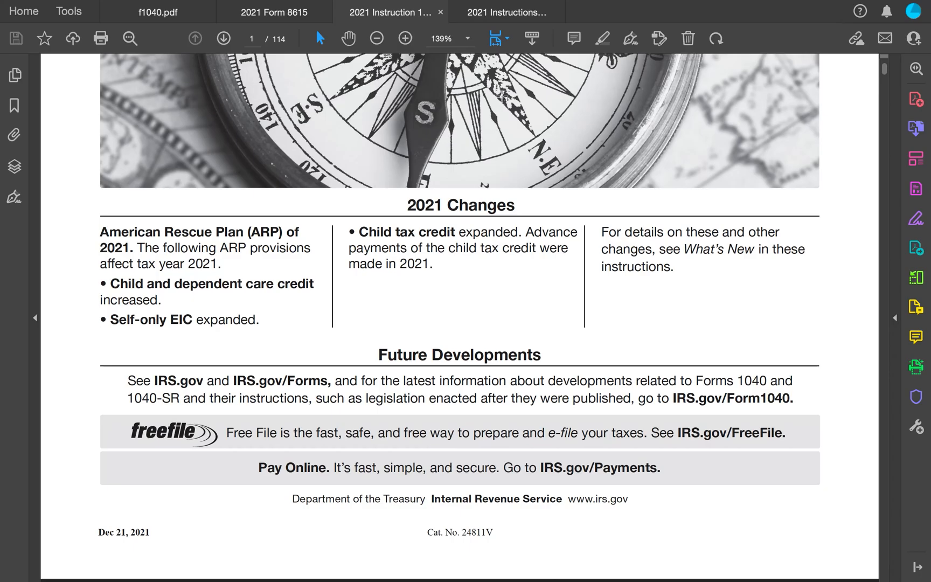
{"action": "scroll", "coordinate": [480, 190], "scroll_direction": "down", "scroll_amount": 20}
{"action": "scroll", "coordinate": [481, 192], "scroll_direction": "down", "scroll_amount": 20}
{"action": "scroll", "coordinate": [480, 190], "scroll_direction": "down", "scroll_amount": 20}
{"action": "scroll", "coordinate": [481, 195], "scroll_direction": "down", "scroll_amount": 20}
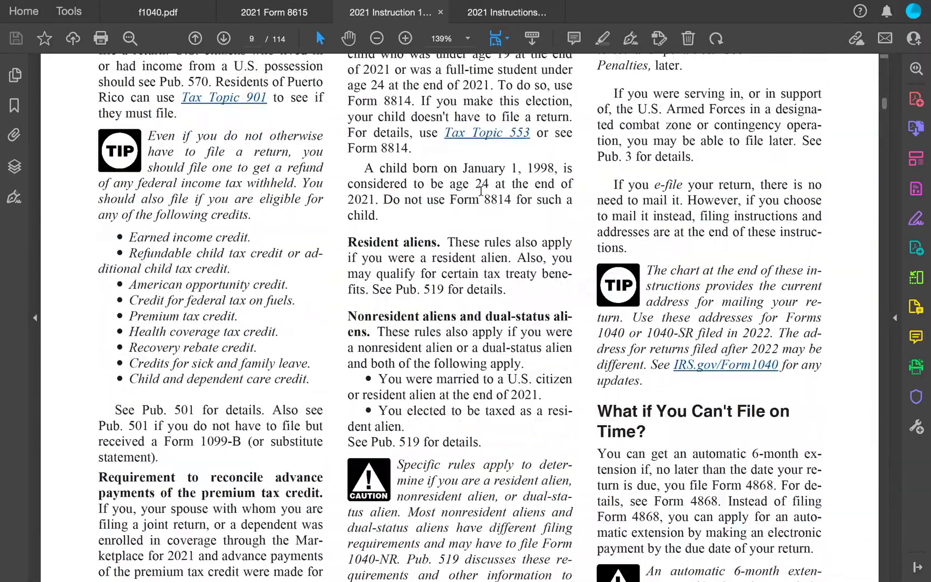
{"action": "scroll", "coordinate": [481, 192], "scroll_direction": "down", "scroll_amount": 20}
{"action": "scroll", "coordinate": [481, 191], "scroll_direction": "down", "scroll_amount": 20}
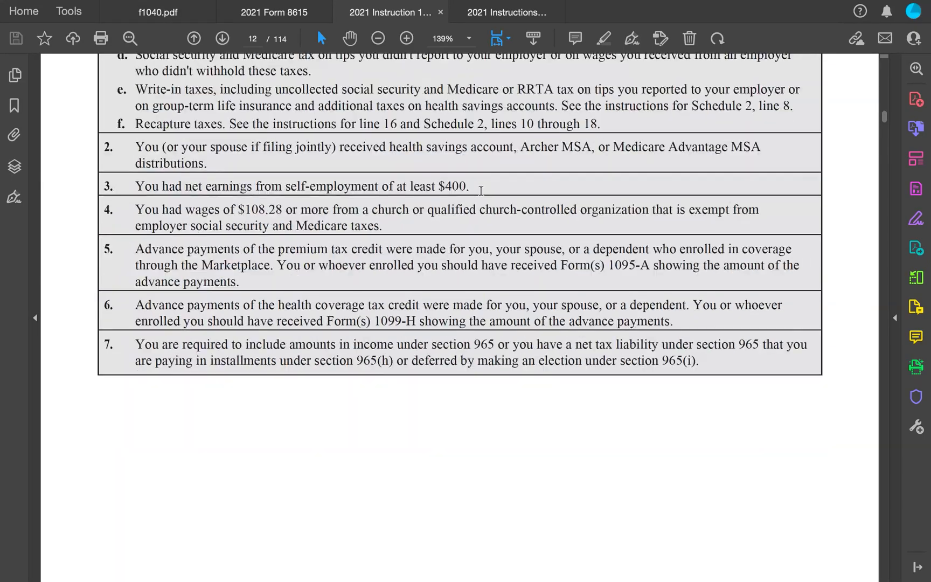
{"action": "scroll", "coordinate": [481, 191], "scroll_direction": "down", "scroll_amount": 20}
{"action": "scroll", "coordinate": [481, 191], "scroll_direction": "down", "scroll_amount": 20}
{"action": "scroll", "coordinate": [481, 196], "scroll_direction": "down", "scroll_amount": 20}
{"action": "scroll", "coordinate": [480, 195], "scroll_direction": "down", "scroll_amount": 20}
{"action": "scroll", "coordinate": [481, 196], "scroll_direction": "down", "scroll_amount": 20}
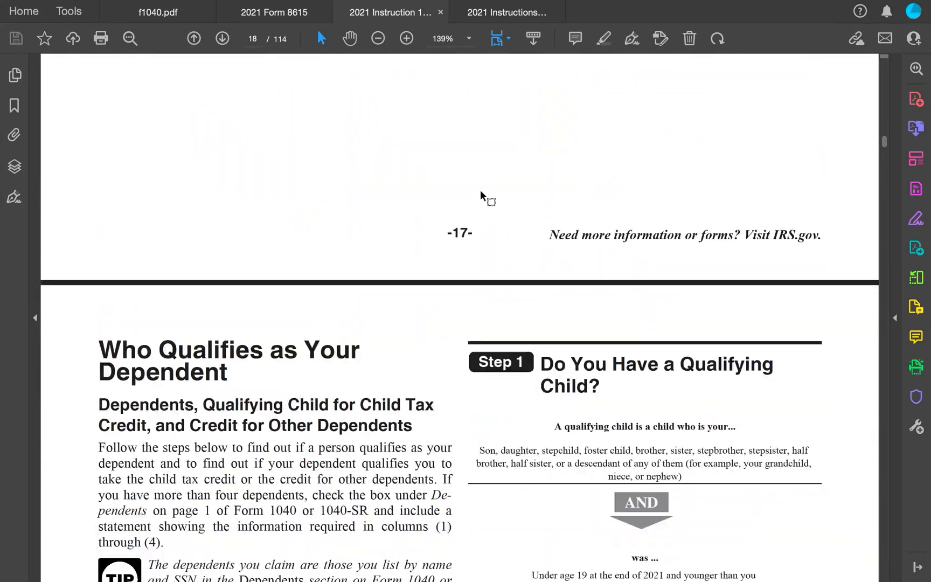
{"action": "scroll", "coordinate": [481, 192], "scroll_direction": "down", "scroll_amount": 17}
{"action": "scroll", "coordinate": [480, 190], "scroll_direction": "down", "scroll_amount": 20}
{"action": "scroll", "coordinate": [480, 189], "scroll_direction": "down", "scroll_amount": 20}
{"action": "scroll", "coordinate": [481, 191], "scroll_direction": "down", "scroll_amount": 4}
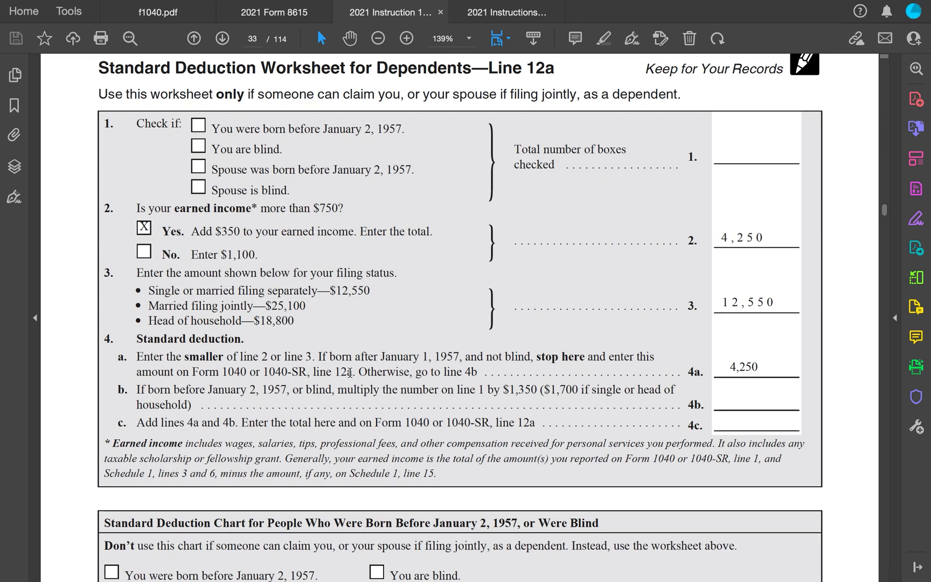
- Enter 4,250 as the standard deduction on line 12a of Form 1040
{"action": "left_click", "coordinate": [176, 15]}
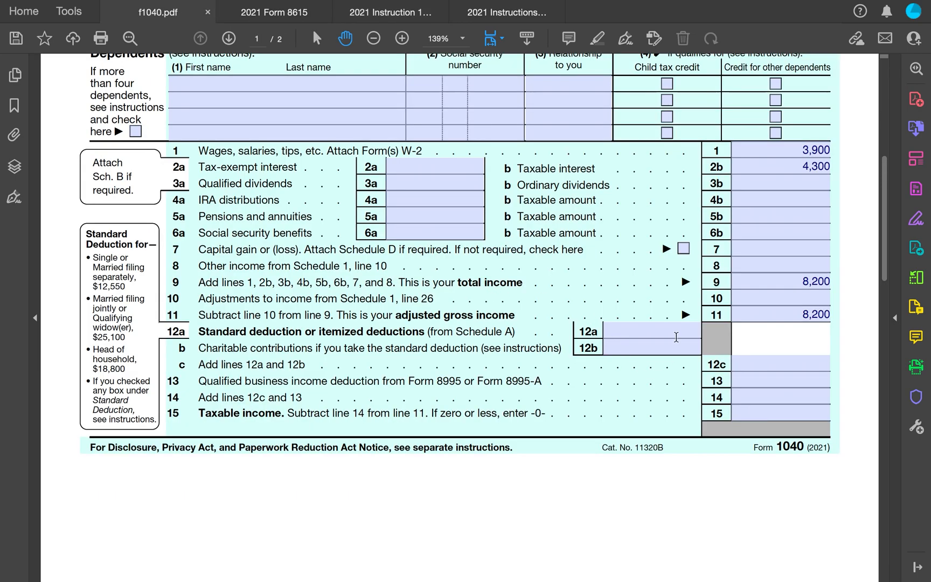
{"action": "left_click", "coordinate": [668, 333]}
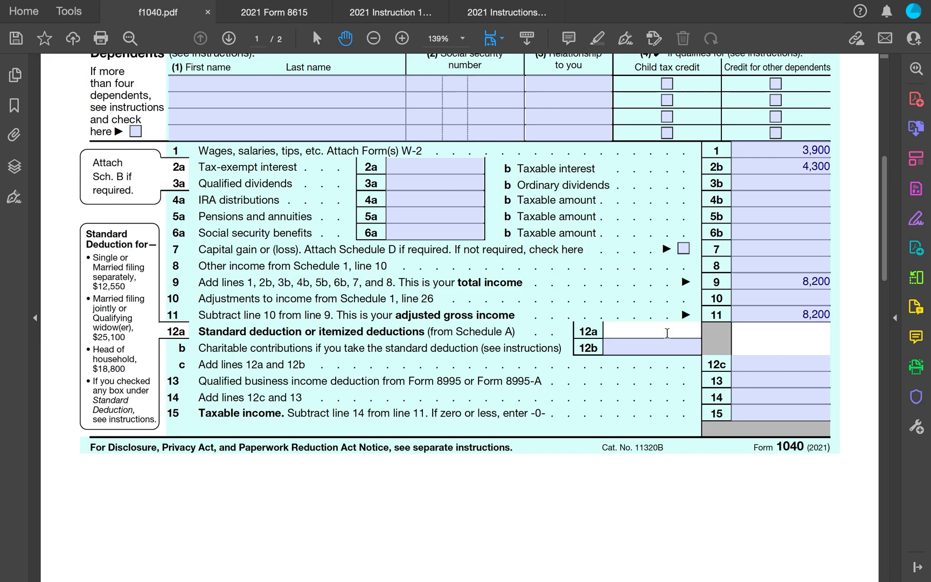
{"action": "type", "text": "4,250"}
- Enter 4,250 on line 12c and on line 14
{"action": "left_click", "coordinate": [815, 366]}
{"action": "type", "text": "4,2"}
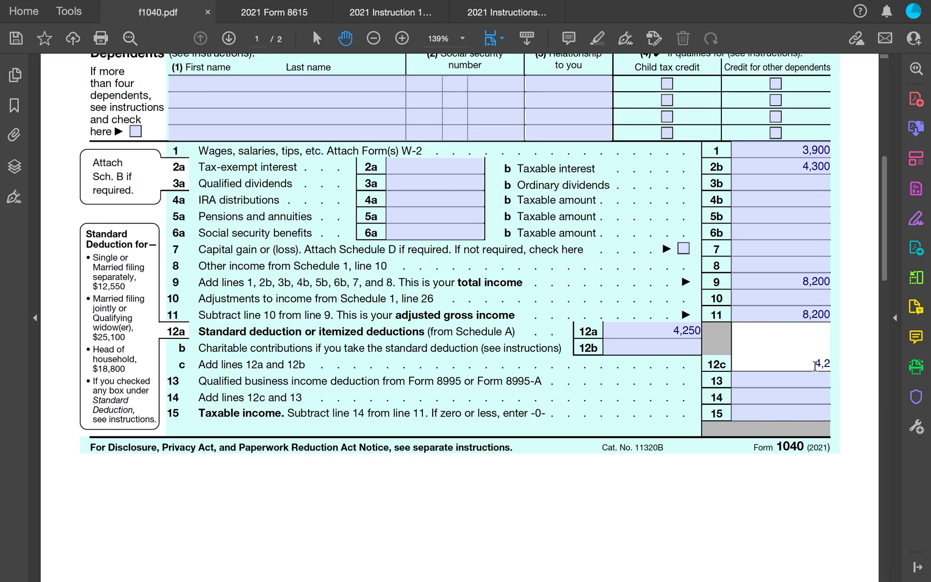
{"action": "type", "text": "50"}
{"action": "left_click", "coordinate": [803, 398]}
{"action": "type", "text": "4,250"}
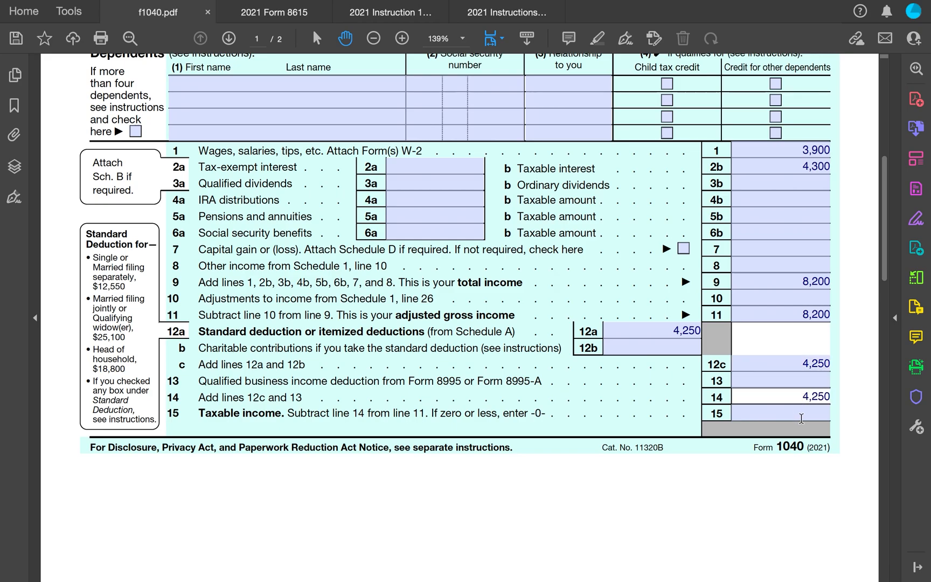
- Enter 3,950 as taxable income on line 15
{"action": "left_click", "coordinate": [805, 415]}
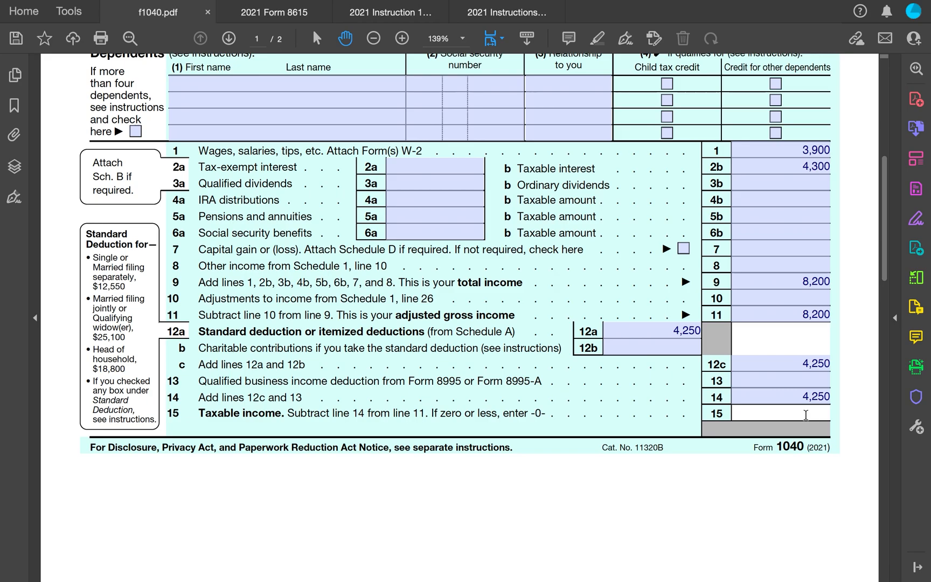
{"action": "type", "text": "3,950"}
- On page 2 line 16, check the other-form box 3 and enter 8615 as the form number
{"action": "left_click", "coordinate": [858, 334]}
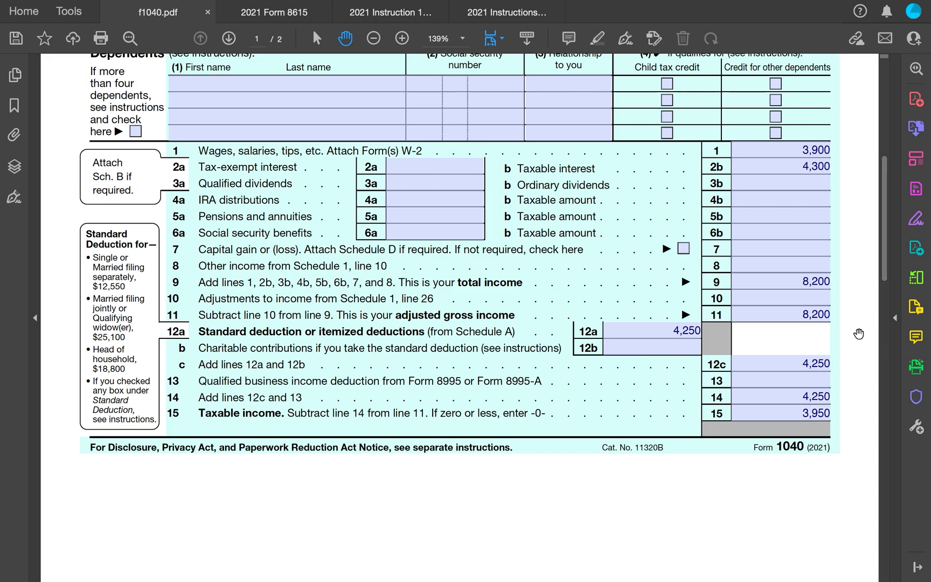
{"action": "scroll", "coordinate": [858, 334], "scroll_direction": "down", "scroll_amount": 10}
{"action": "scroll", "coordinate": [858, 334], "scroll_direction": "down", "scroll_amount": 7}
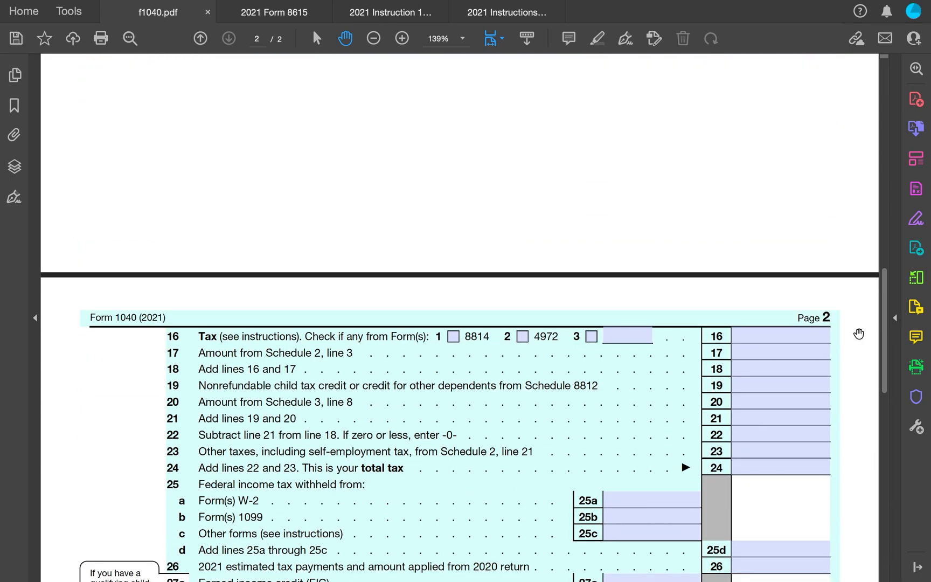
{"action": "scroll", "coordinate": [859, 334], "scroll_direction": "down", "scroll_amount": 1}
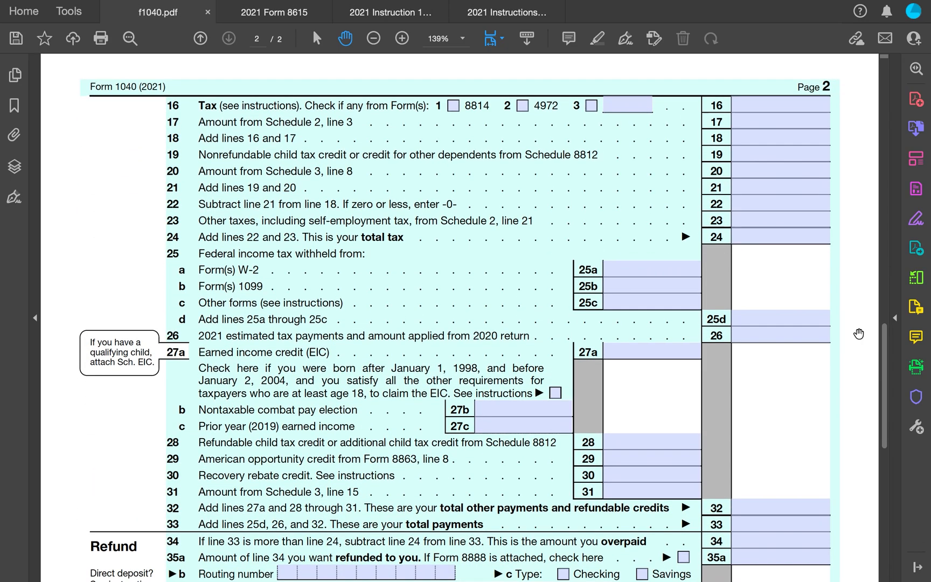
{"action": "left_click", "coordinate": [591, 106]}
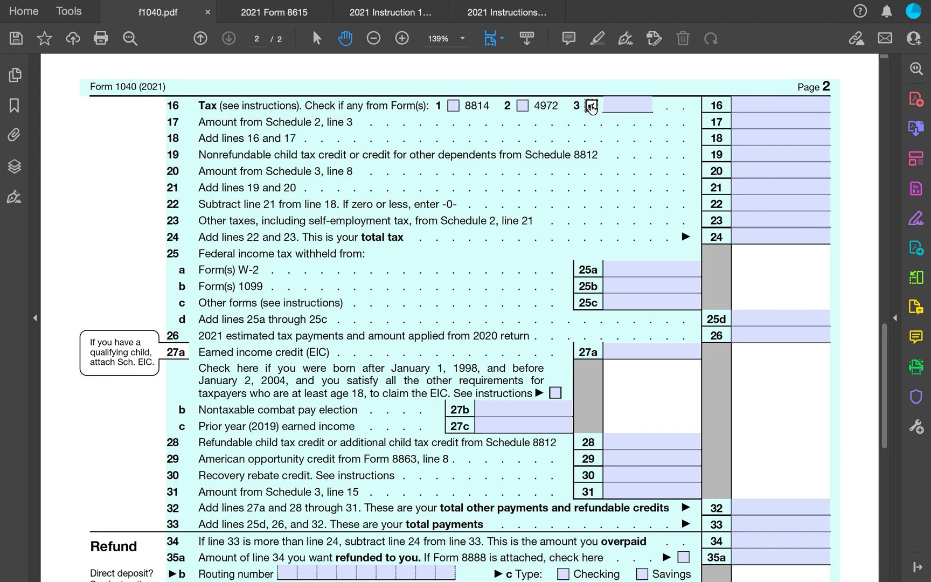
{"action": "left_click", "coordinate": [630, 103]}
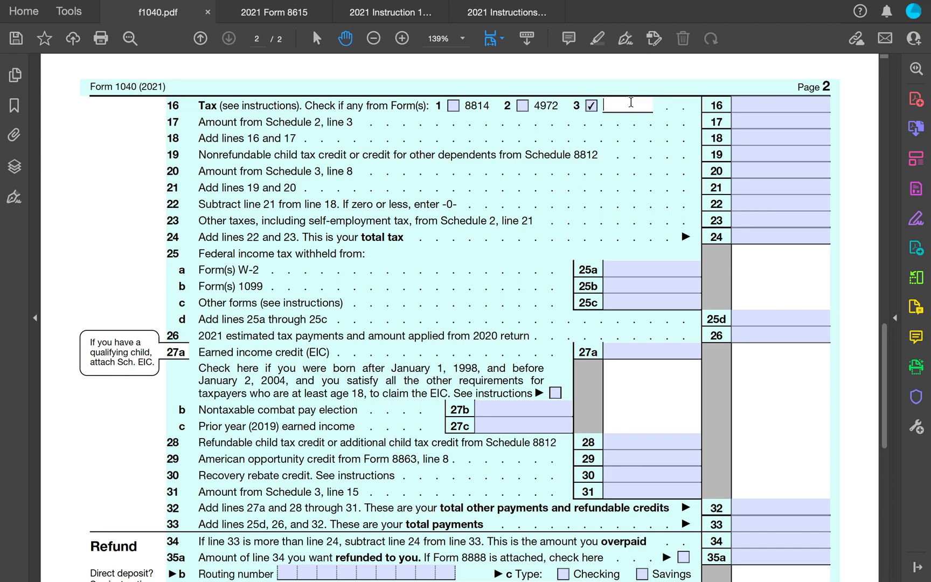
{"action": "type", "text": "8615"}
- Enter 4300 as the child's unearned income on line 1 of Form 8615
{"action": "left_click", "coordinate": [248, 13]}
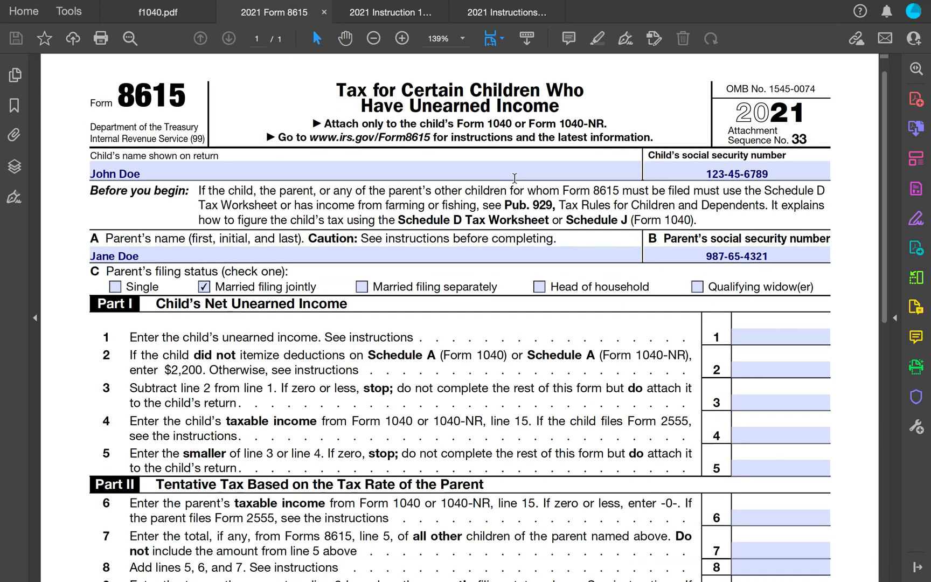
{"action": "scroll", "coordinate": [514, 178], "scroll_direction": "down", "scroll_amount": 1}
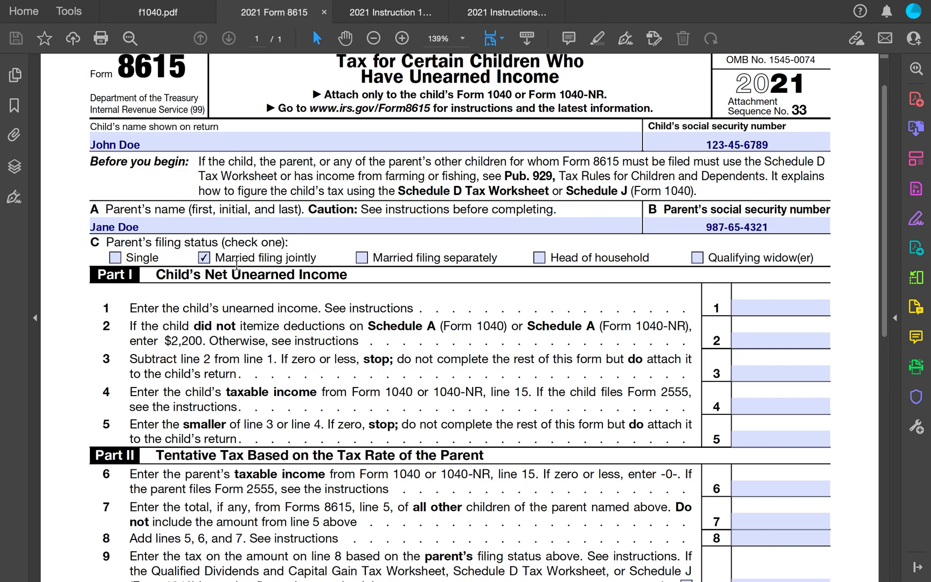
{"action": "scroll", "coordinate": [283, 265], "scroll_direction": "down", "scroll_amount": 3}
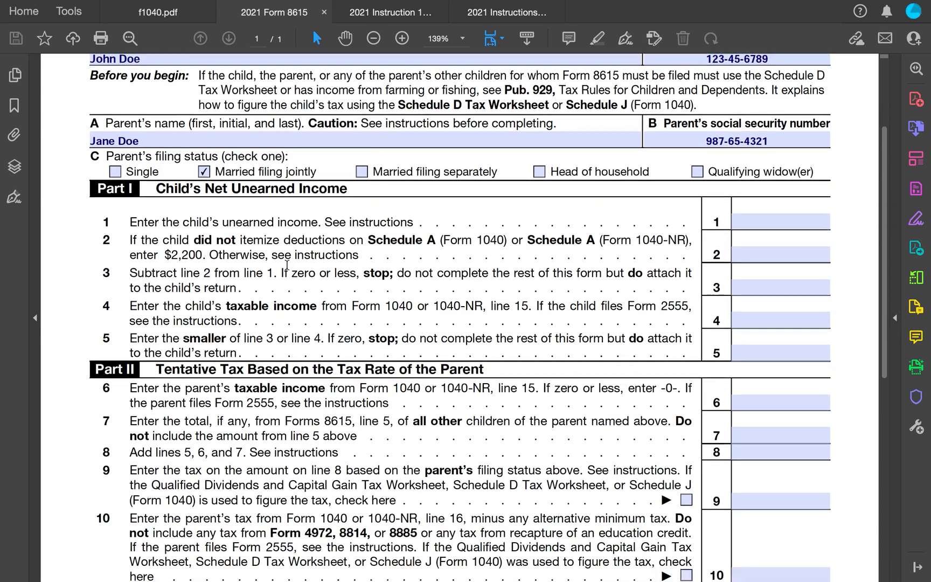
{"action": "scroll", "coordinate": [287, 266], "scroll_direction": "down", "scroll_amount": 2}
{"action": "scroll", "coordinate": [460, 228], "scroll_direction": "down", "scroll_amount": 1}
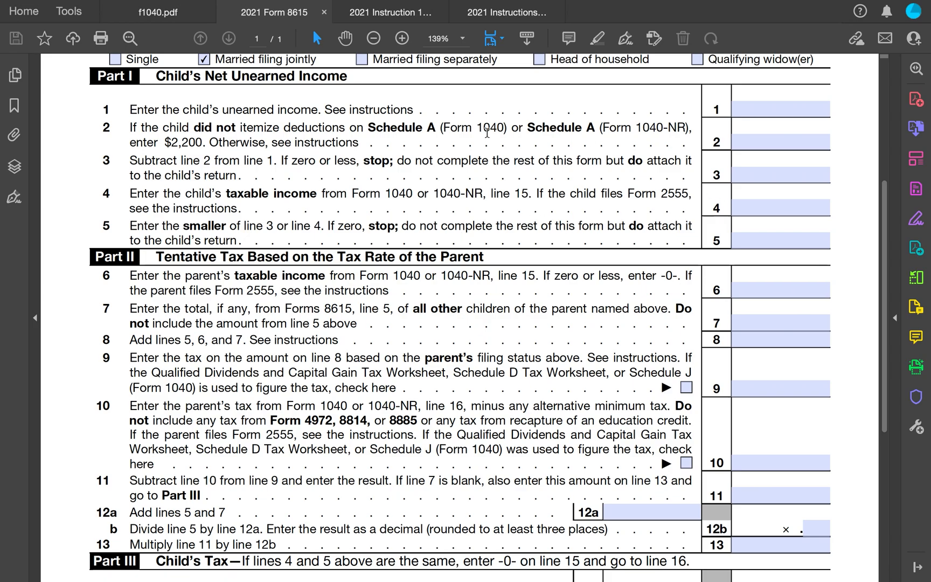
{"action": "left_click", "coordinate": [812, 106]}
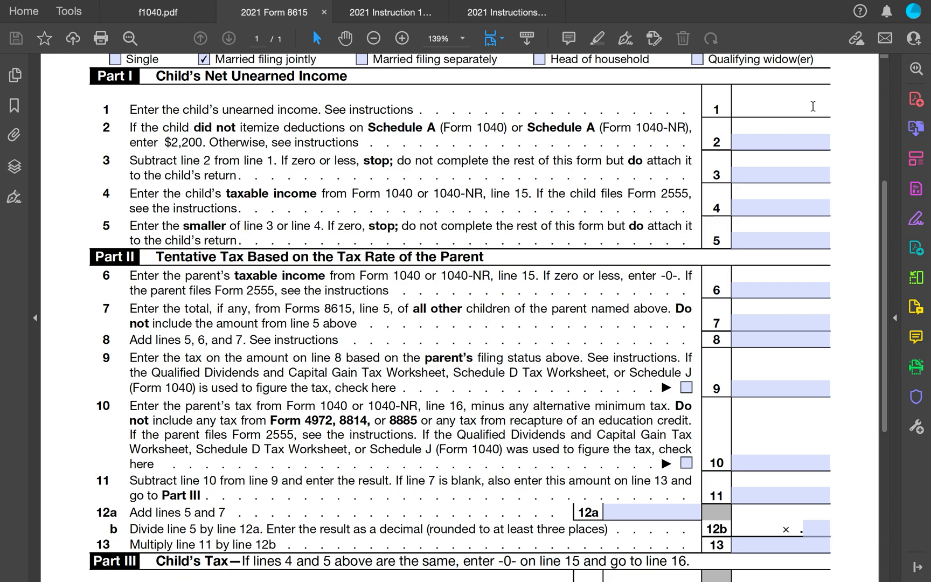
{"action": "type", "text": "4300"}
- Enter 2,200 on line 2 of Form 8615
{"action": "left_click", "coordinate": [801, 142]}
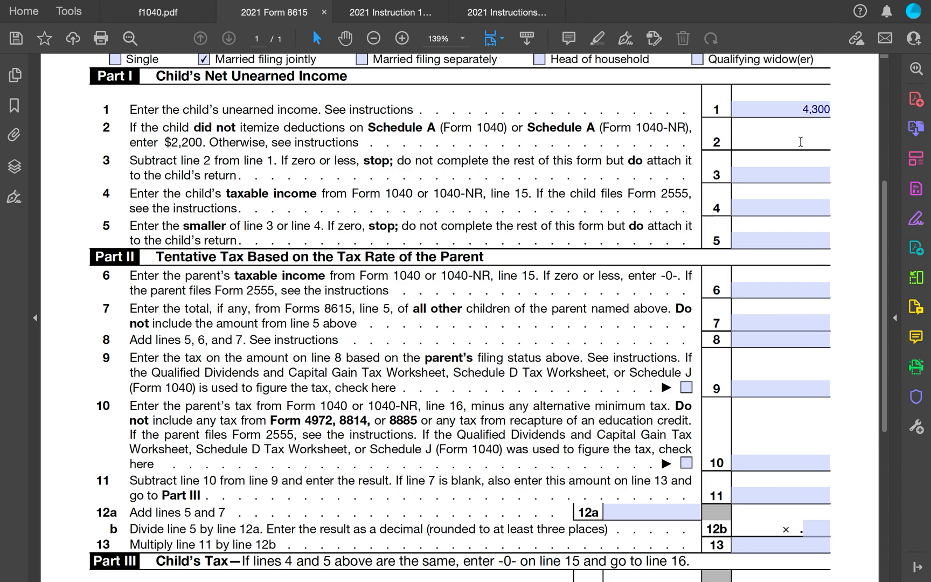
{"action": "type", "text": "2,200"}
{"action": "left_click", "coordinate": [814, 171]}
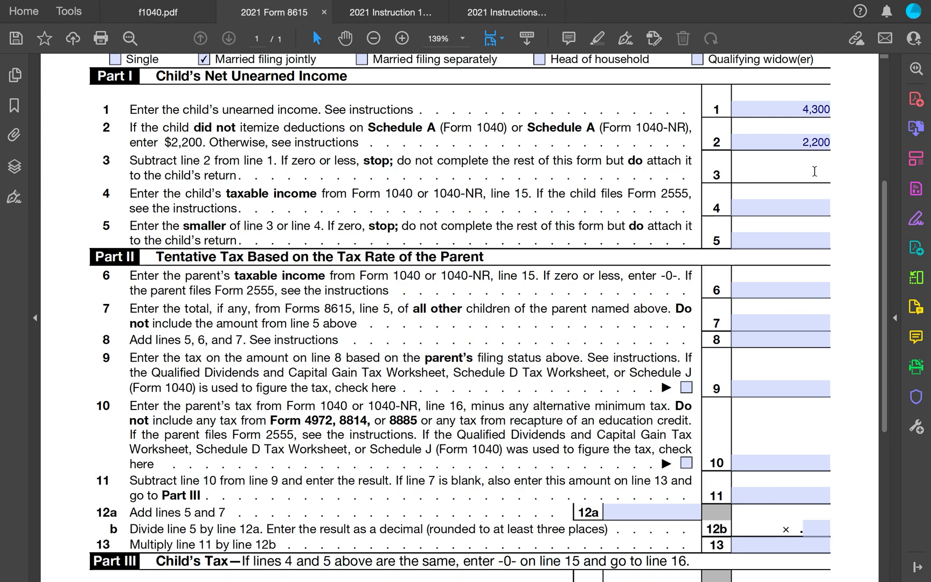
- Enter 2,100 on line 3 and 3,950 as the child's taxable income on line 4 of Form 8615
{"action": "type", "text": "2,100"}
{"action": "left_click", "coordinate": [803, 205]}
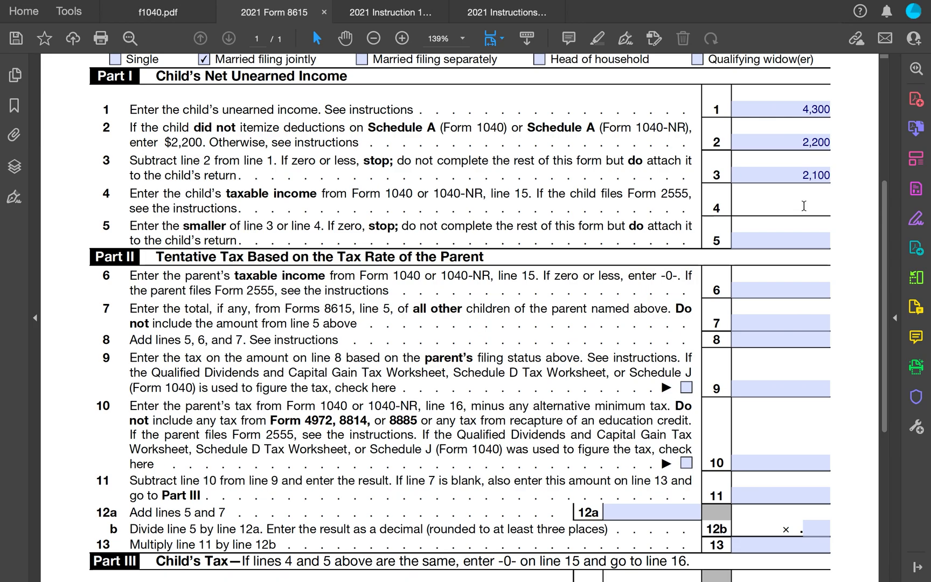
{"action": "type", "text": "3,950"}
- Enter 2,100 on line 5 of Form 8615
{"action": "left_click", "coordinate": [816, 245]}
{"action": "type", "text": "2"}
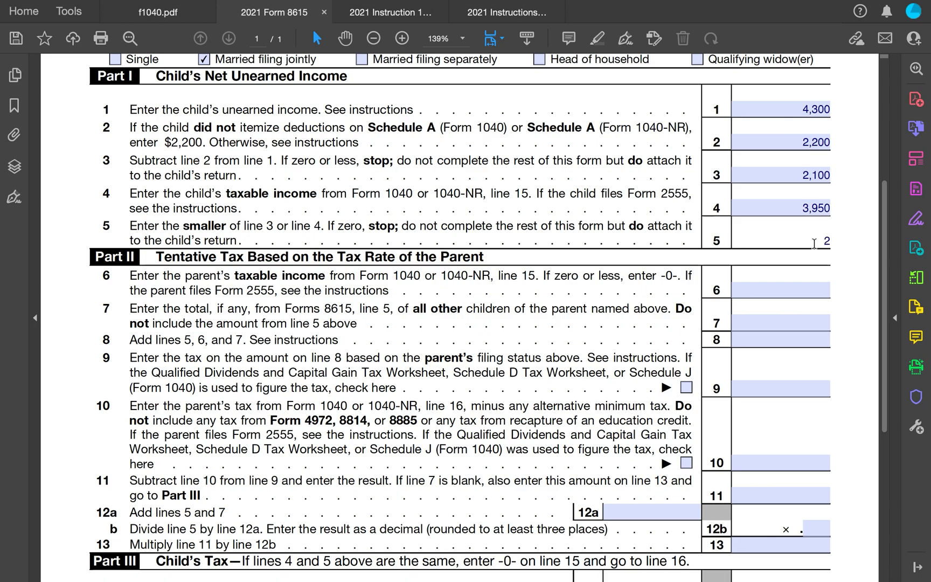
{"action": "type", "text": ",100"}
{"action": "left_click", "coordinate": [698, 263]}
{"action": "scroll", "coordinate": [698, 263], "scroll_direction": "down", "scroll_amount": 5}
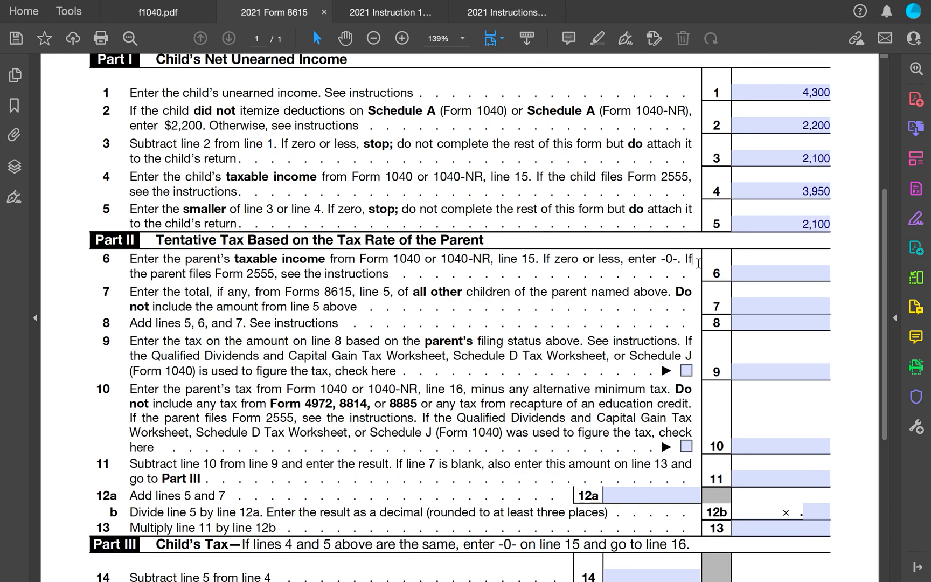
{"action": "scroll", "coordinate": [698, 263], "scroll_direction": "down", "scroll_amount": 1}
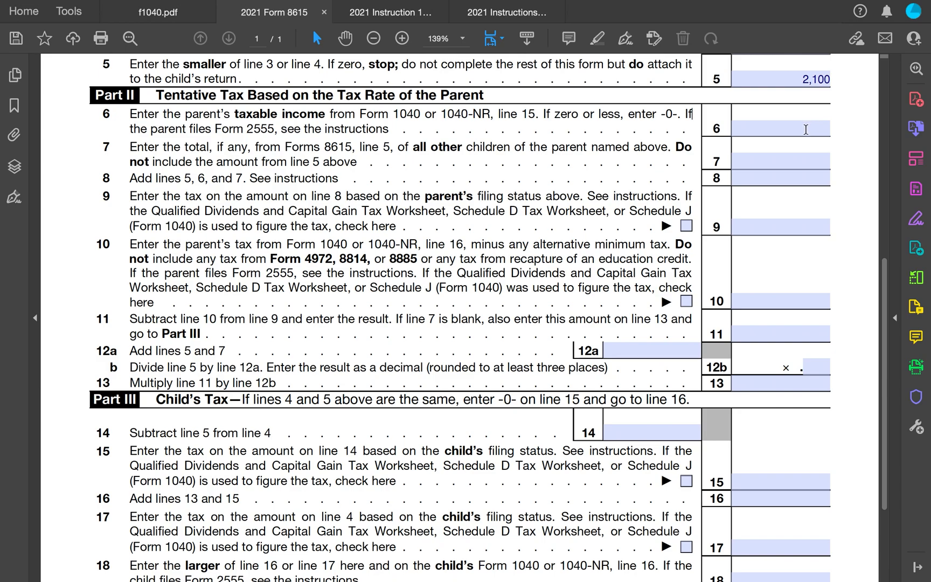
- Enter 120,000 as the parent's taxable income on line 6
{"action": "left_click", "coordinate": [807, 130]}
{"action": "type", "text": "120"}
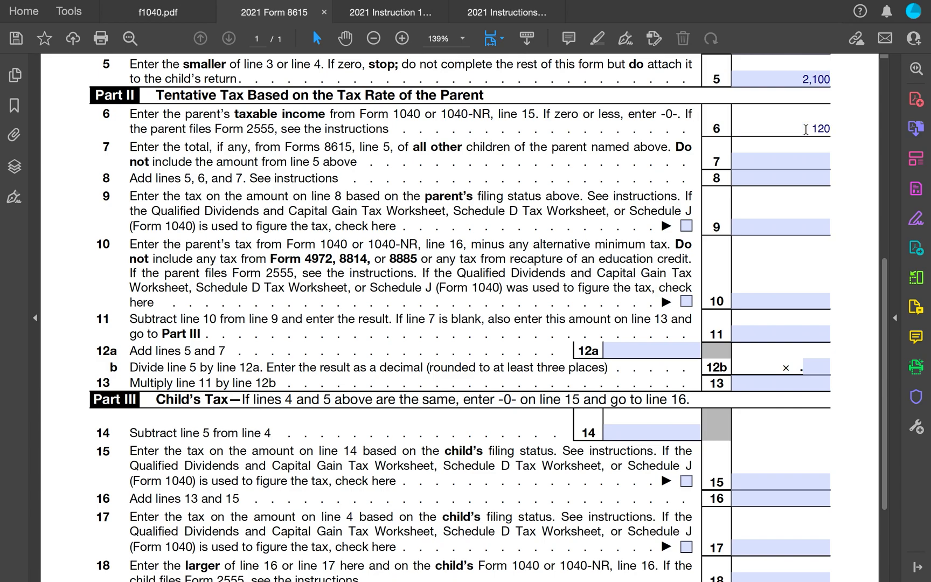
{"action": "type", "text": ",000"}
- Enter 122,100 on line 8 as the sum of lines 5, 6 and 7
{"action": "scroll", "coordinate": [806, 130], "scroll_direction": "up", "scroll_amount": 1}
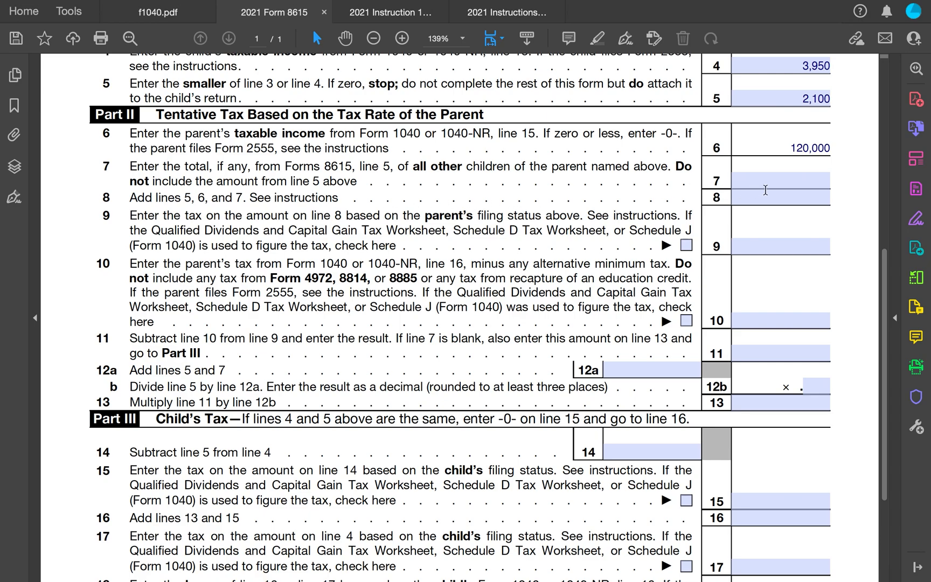
{"action": "left_click", "coordinate": [784, 197]}
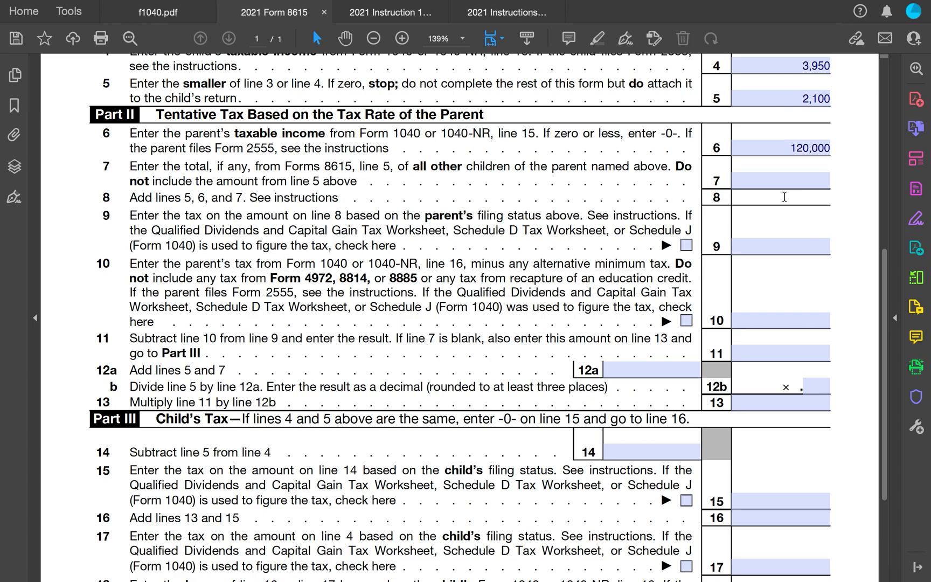
{"action": "type", "text": "122,100"}
{"action": "left_click", "coordinate": [853, 197]}
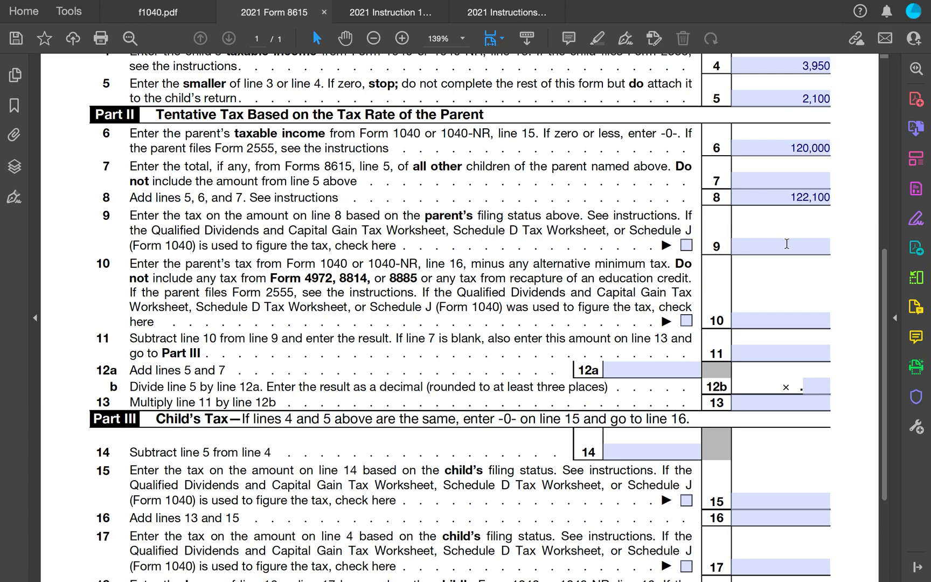
- Enter 18,359 as the tax on line 8's amount on line 9
{"action": "left_click", "coordinate": [787, 245]}
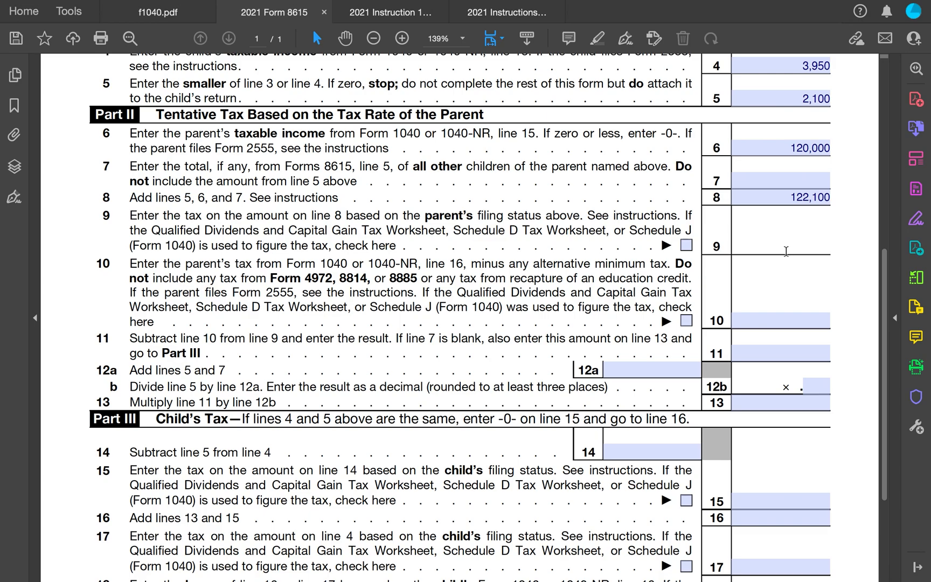
{"action": "type", "text": "18,359"}
- Enter 17,897 as the parent's tax on line 10
{"action": "left_click", "coordinate": [795, 320]}
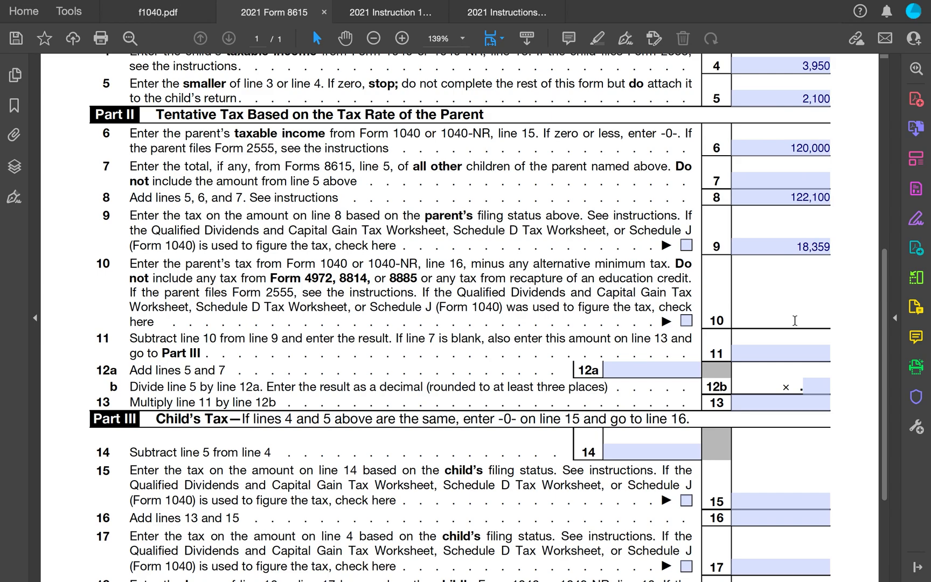
{"action": "type", "text": "17,897"}
- Enter 462 on line 11 as line 9 minus line 10
{"action": "left_click", "coordinate": [781, 354]}
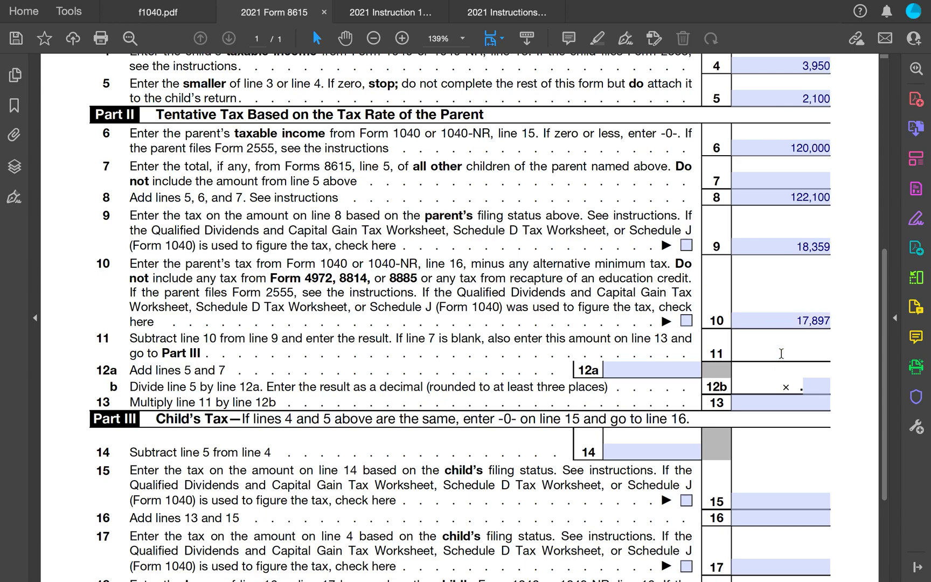
{"action": "type", "text": "4"}
{"action": "type", "text": "92"}
{"action": "key", "text": "BackSpace"}
{"action": "key", "text": "BackSpace"}
{"action": "type", "text": "62"}
{"action": "left_click", "coordinate": [844, 351]}
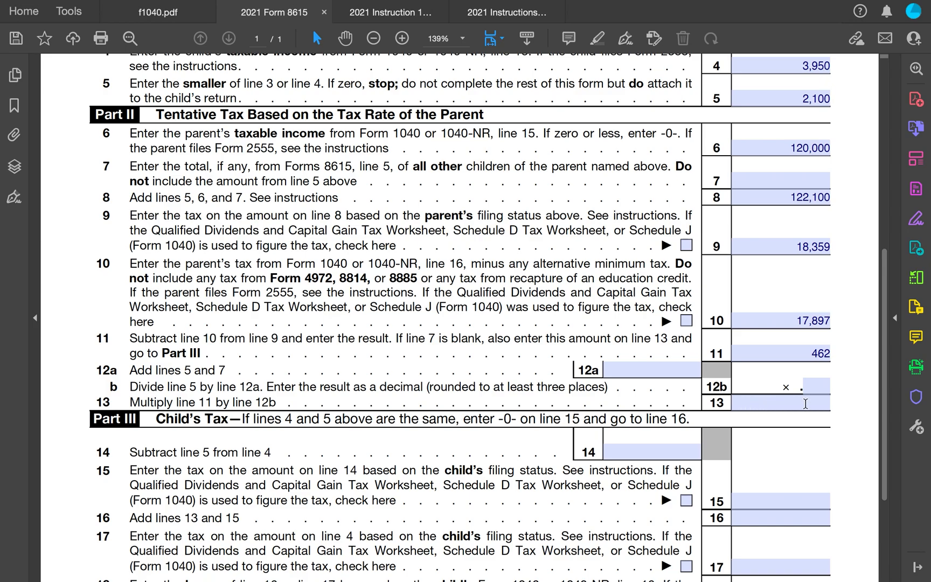
- Enter 462 on line 13 of Form 8615
{"action": "left_click", "coordinate": [806, 404]}
{"action": "type", "text": "462"}
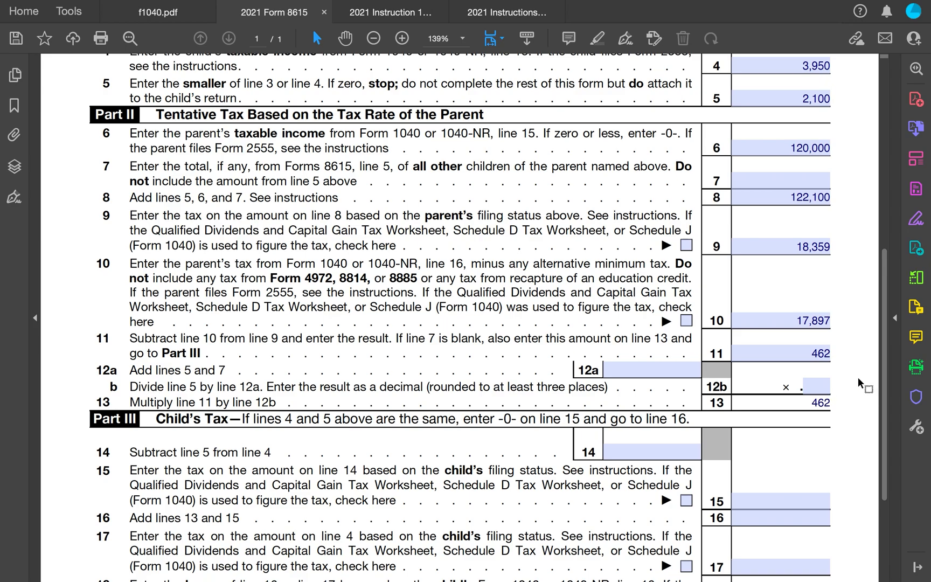
{"action": "left_click", "coordinate": [858, 377]}
{"action": "scroll", "coordinate": [844, 362], "scroll_direction": "down", "scroll_amount": 5}
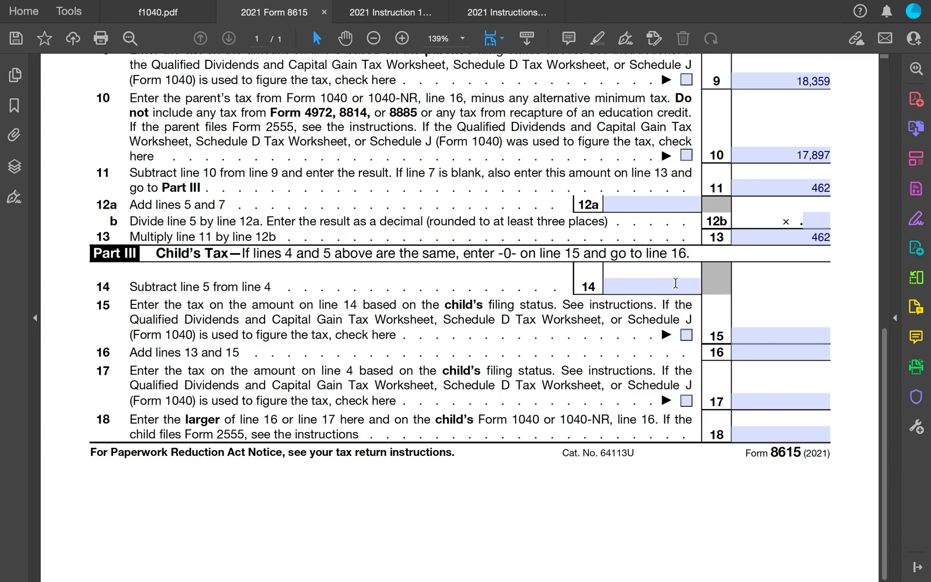
- Enter 1,850 on line 14 in Part III, Child's Tax
{"action": "left_click", "coordinate": [675, 283]}
{"action": "type", "text": "1,8"}
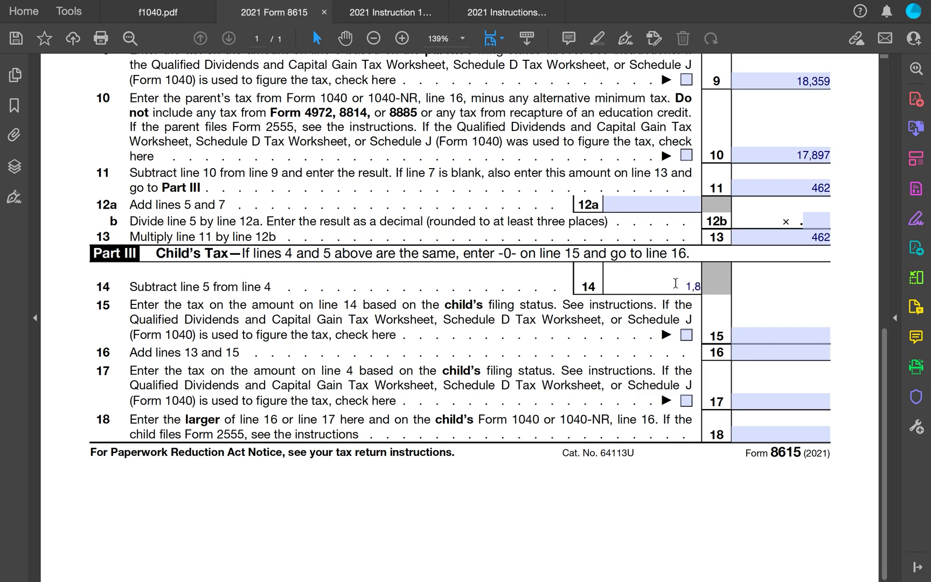
{"action": "type", "text": "50"}
{"action": "left_click", "coordinate": [849, 280]}
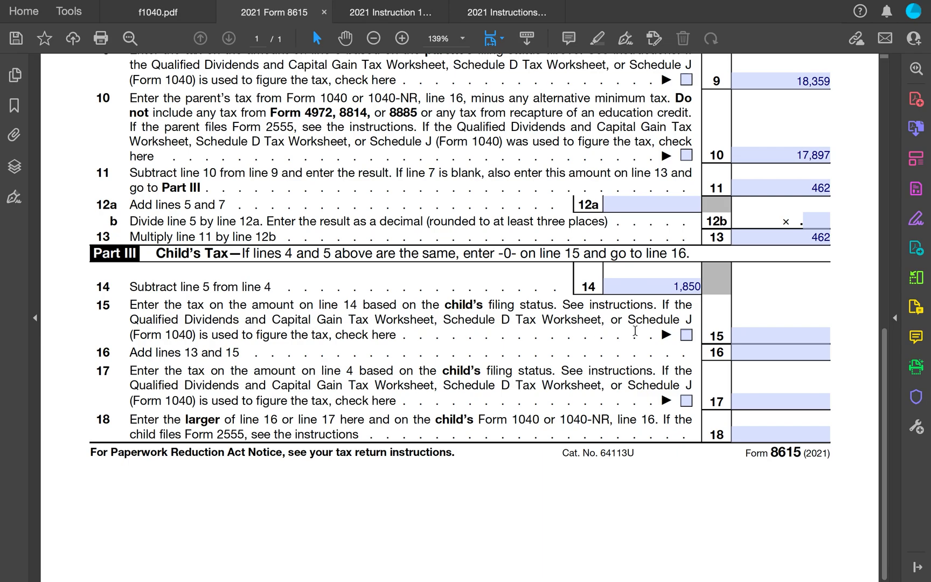
- Enter 186 as the tax on line 14's amount on line 15
{"action": "left_click", "coordinate": [792, 338]}
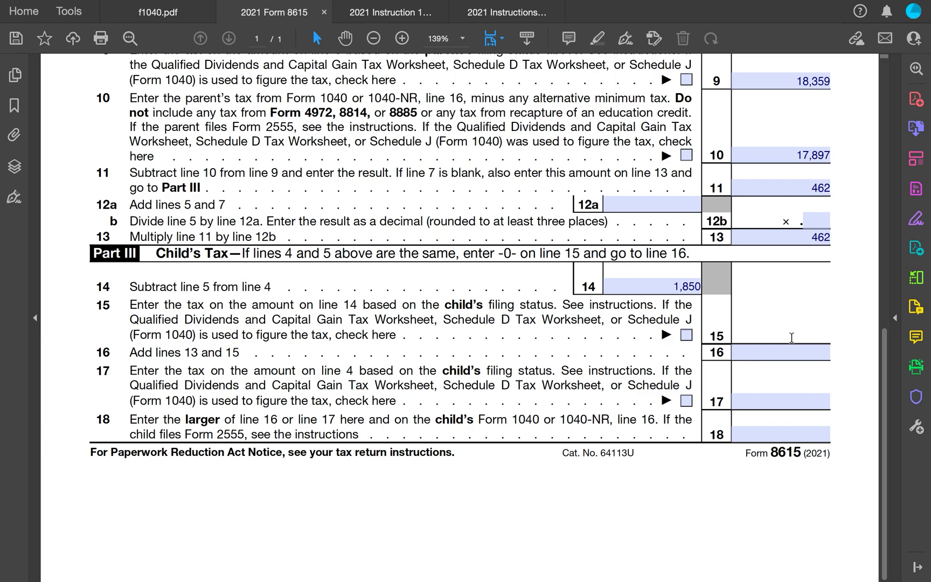
{"action": "type", "text": "186"}
- Enter 647 on line 16 and 395 on line 17 of Form 8615
{"action": "left_click", "coordinate": [811, 354]}
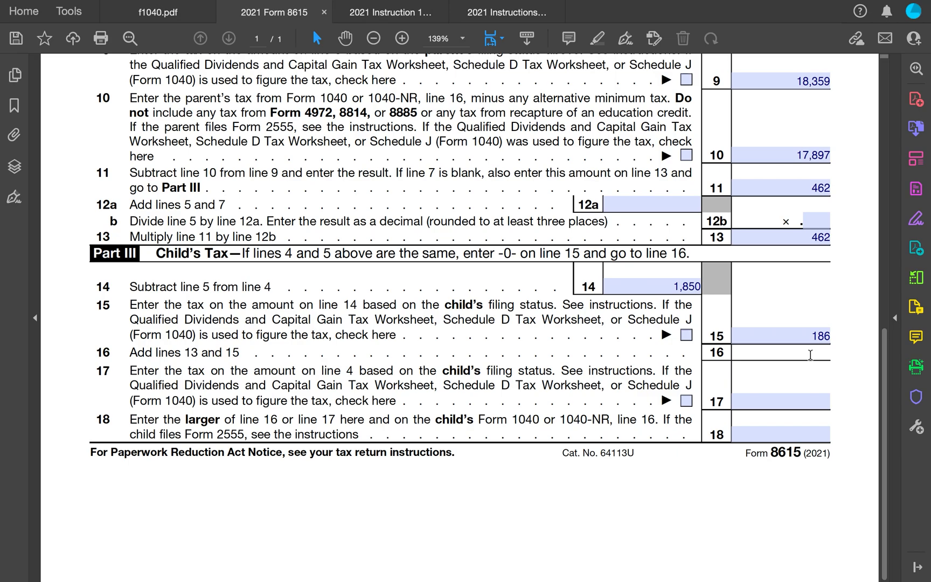
{"action": "type", "text": "647"}
{"action": "left_click", "coordinate": [788, 403]}
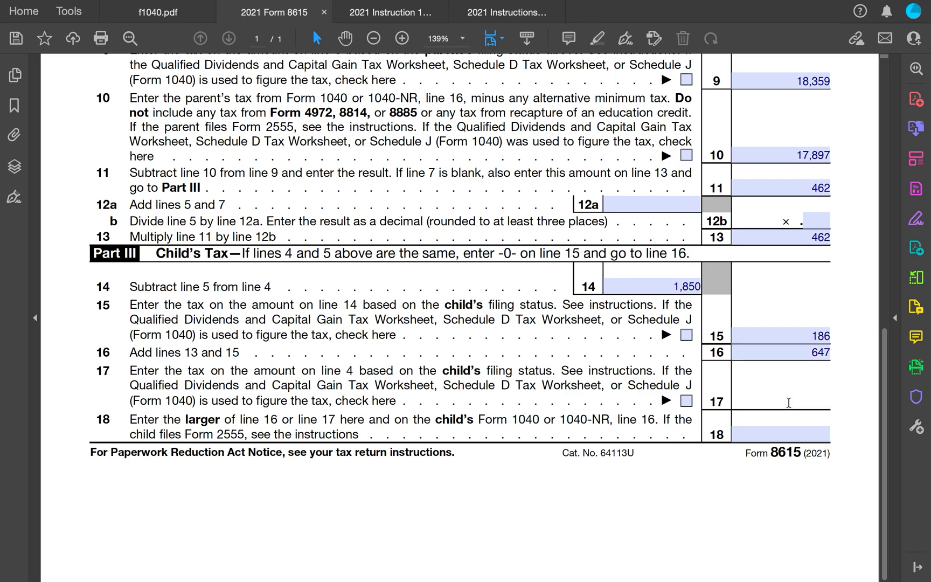
{"action": "type", "text": "3"}
{"action": "type", "text": "95"}
- Enter 647 on line 18 of Form 8615 as the larger of lines 16 and 17
{"action": "scroll", "coordinate": [855, 351], "scroll_direction": "up", "scroll_amount": 10}
{"action": "scroll", "coordinate": [855, 352], "scroll_direction": "up", "scroll_amount": 3}
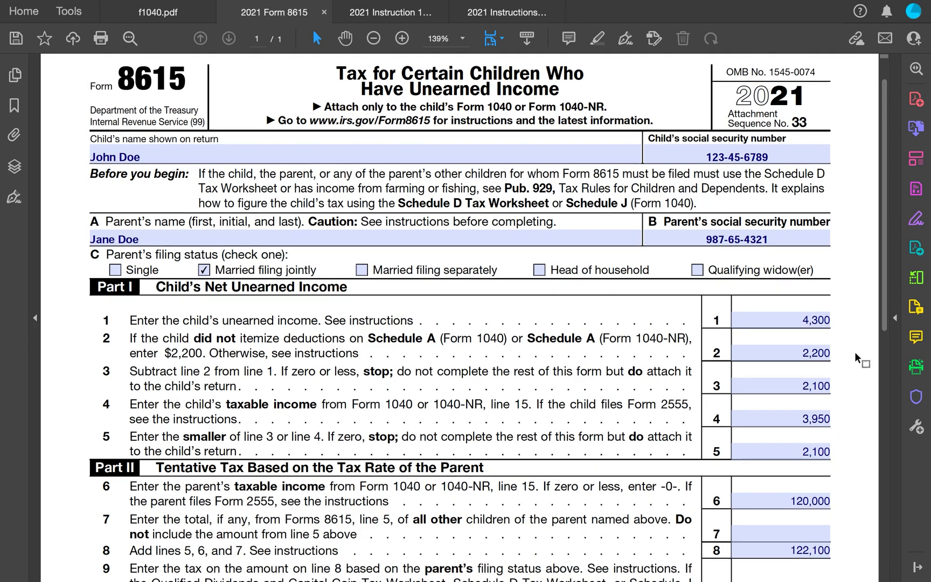
{"action": "scroll", "coordinate": [855, 351], "scroll_direction": "down", "scroll_amount": 1}
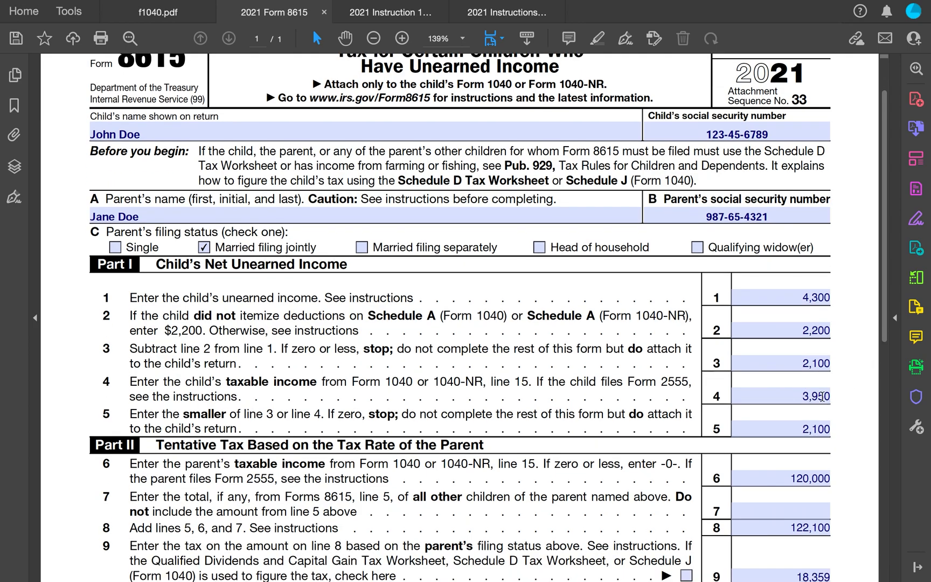
{"action": "scroll", "coordinate": [854, 393], "scroll_direction": "down", "scroll_amount": 8}
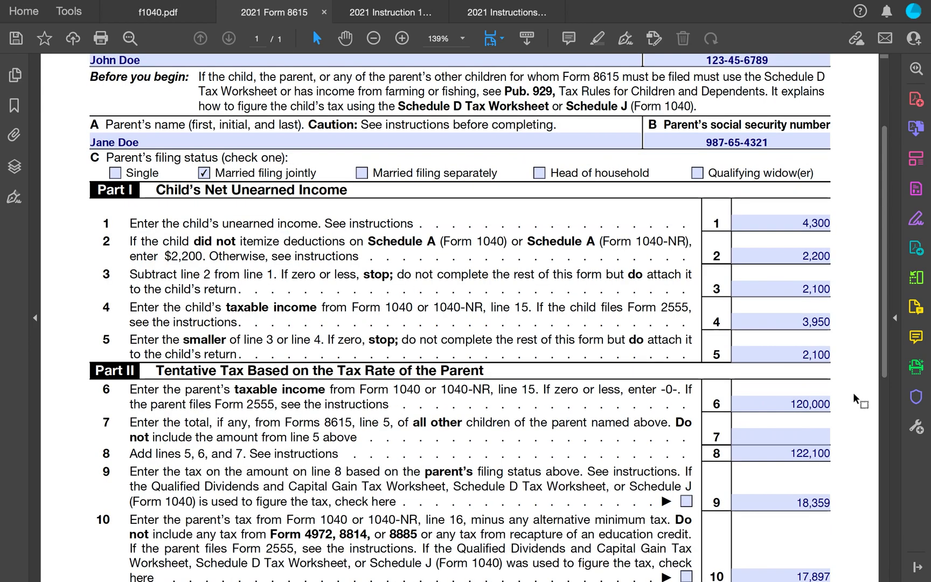
{"action": "scroll", "coordinate": [854, 392], "scroll_direction": "down", "scroll_amount": 6}
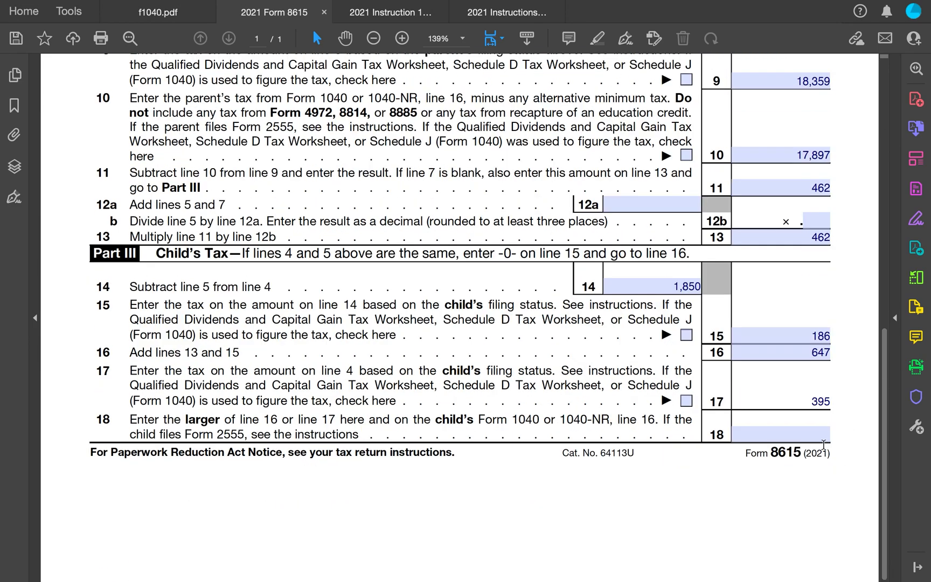
{"action": "left_click", "coordinate": [848, 408]}
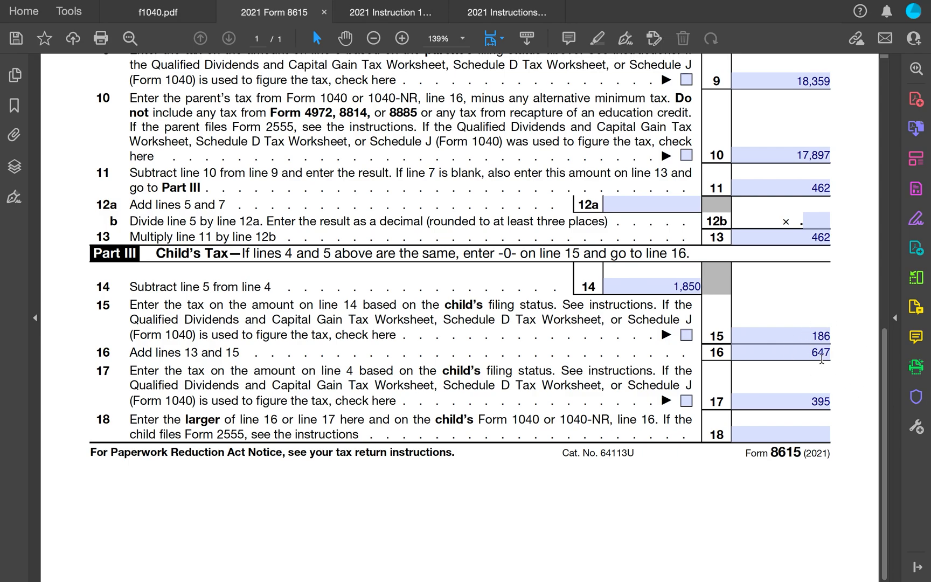
{"action": "left_click", "coordinate": [808, 435]}
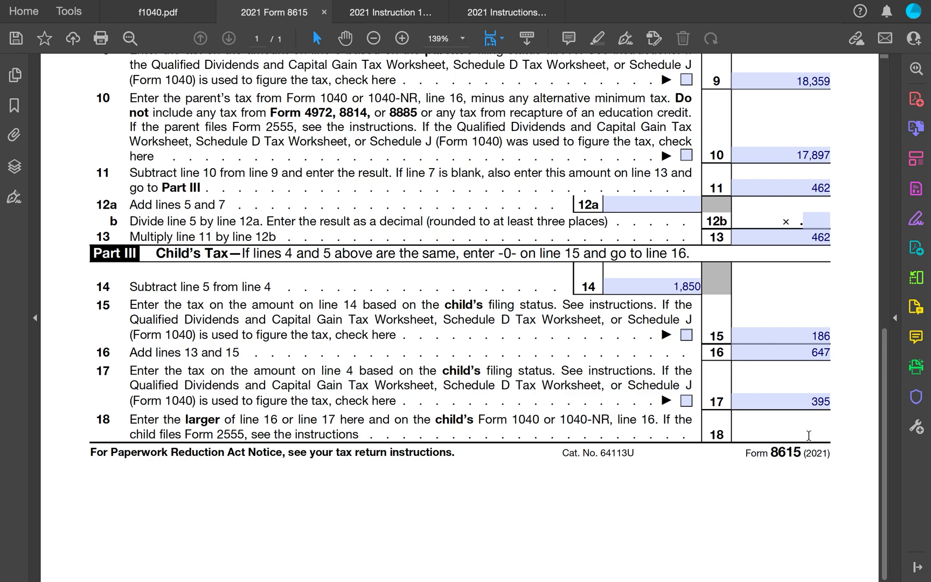
{"action": "type", "text": "647"}
- On Form 1040 page 2, enter 647 as the tax on line 16 and on line 18
{"action": "left_click", "coordinate": [175, 11]}
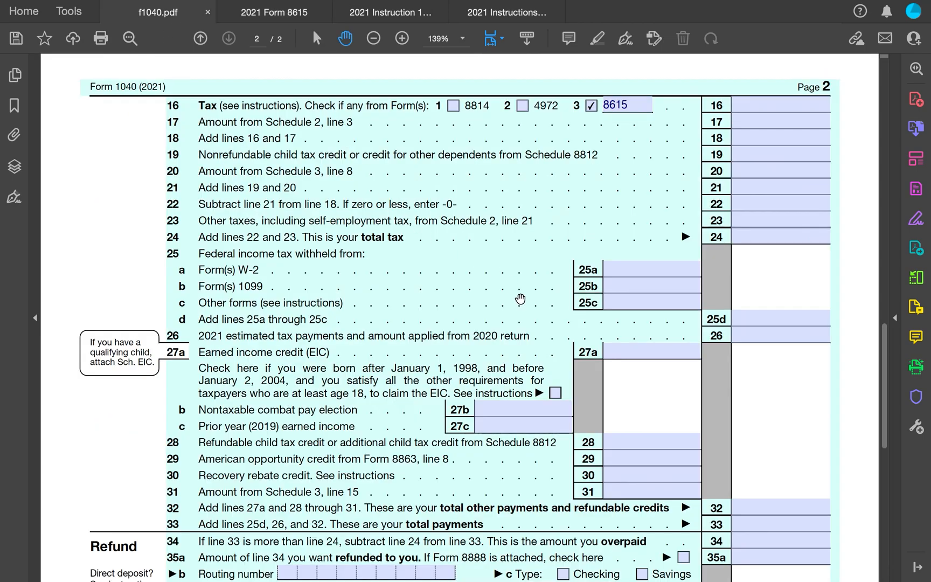
{"action": "left_click", "coordinate": [786, 104]}
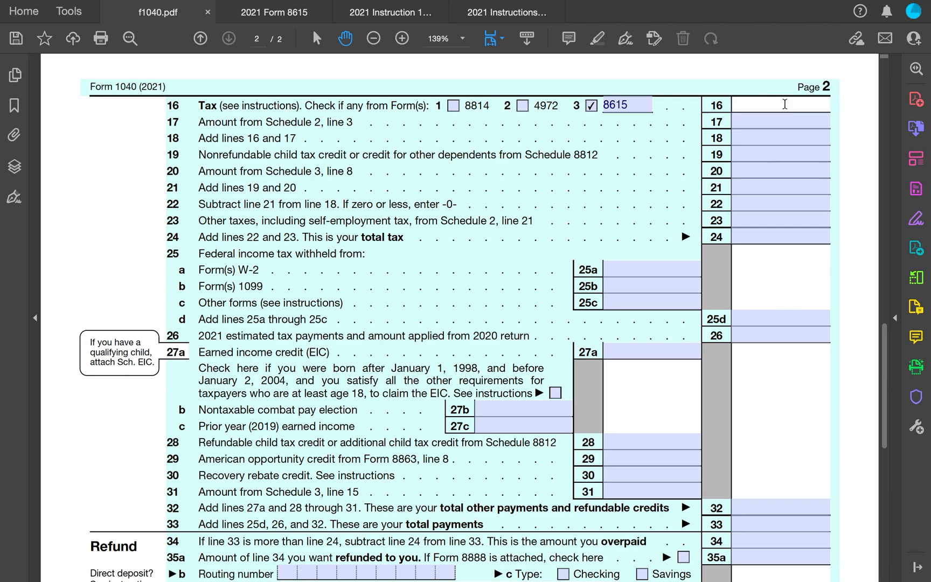
{"action": "type", "text": "647"}
{"action": "left_click", "coordinate": [802, 142]}
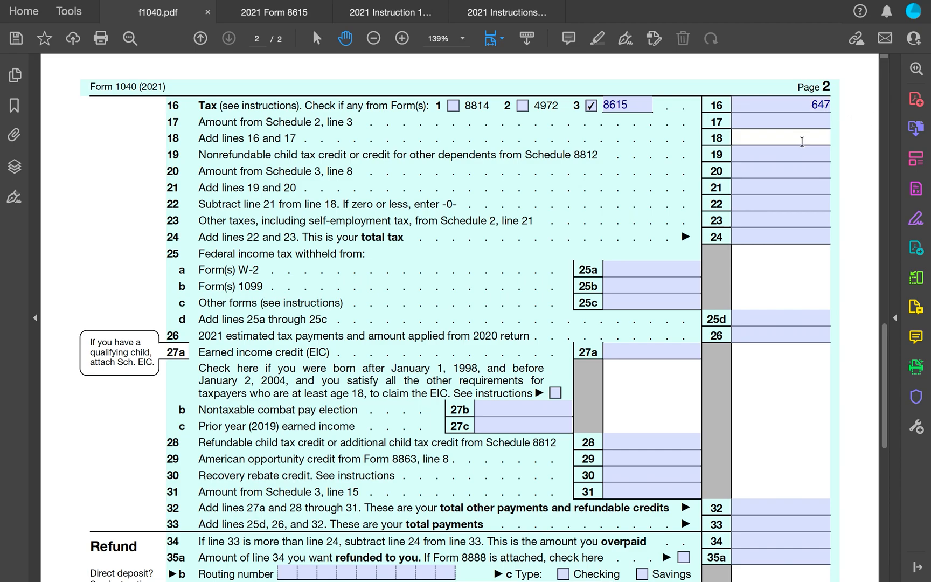
{"action": "type", "text": "647"}
- Enter 647 on line 22 and as the total tax on line 24 of Form 1040
{"action": "left_click", "coordinate": [787, 204]}
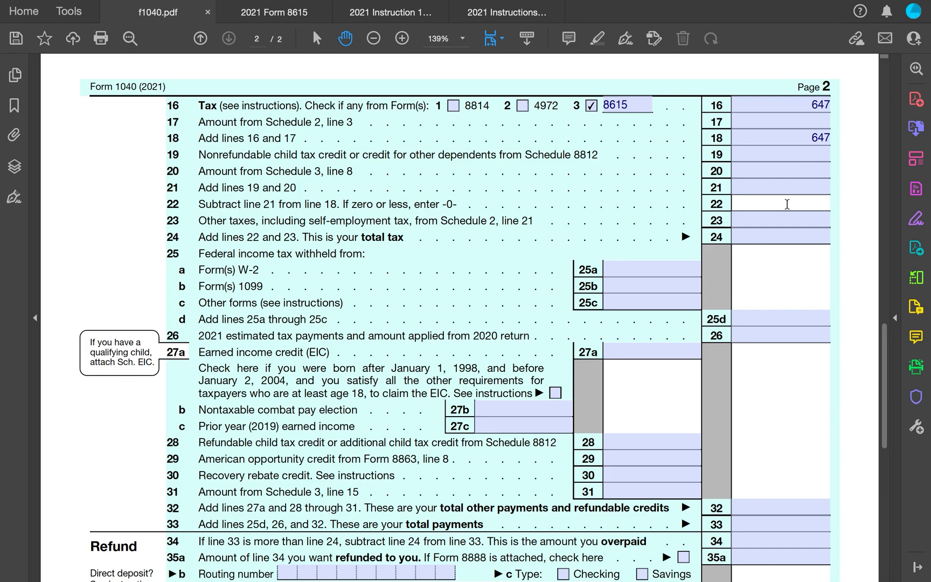
{"action": "type", "text": "647"}
{"action": "left_click", "coordinate": [799, 237]}
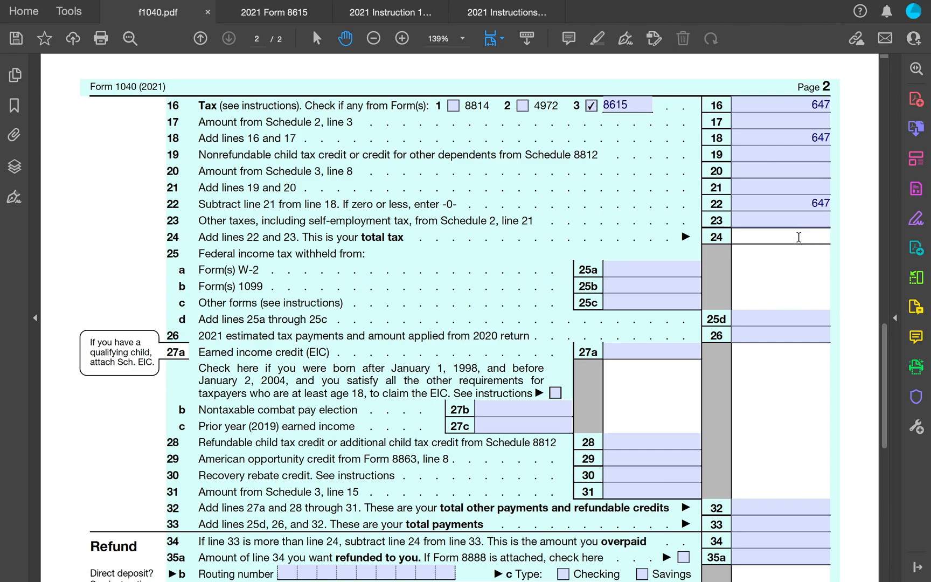
{"action": "type", "text": "647"}
{"action": "left_click", "coordinate": [858, 273]}
- Enter 0 as total payments on line 33 and 647 as the amount owed on line 37 of Form 1040
{"action": "scroll", "coordinate": [858, 273], "scroll_direction": "down", "scroll_amount": 5}
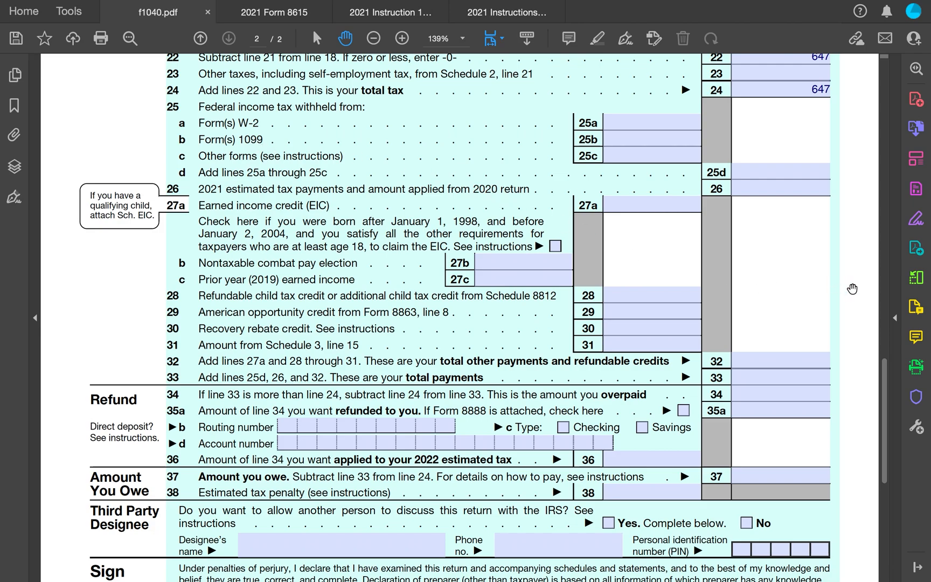
{"action": "scroll", "coordinate": [854, 290], "scroll_direction": "down", "scroll_amount": 1}
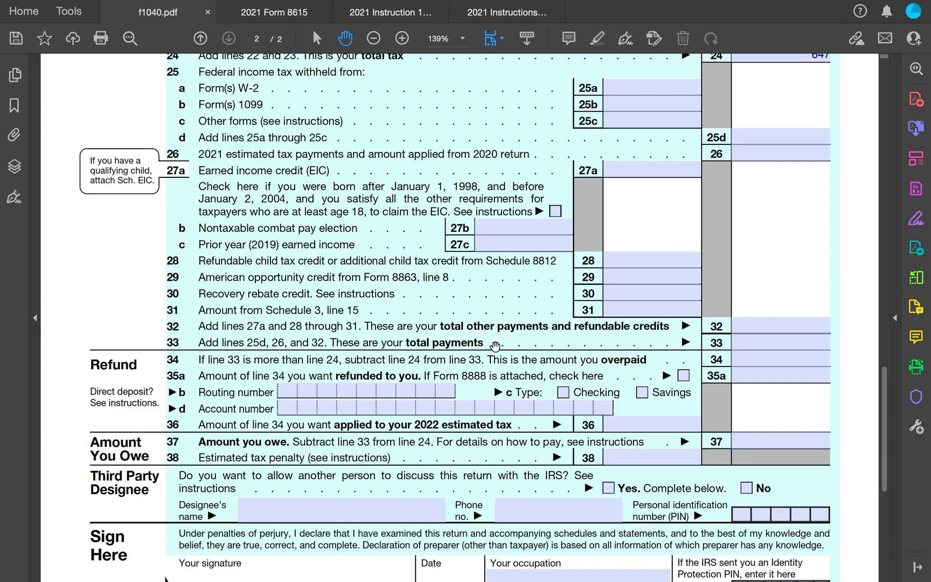
{"action": "left_click", "coordinate": [808, 344]}
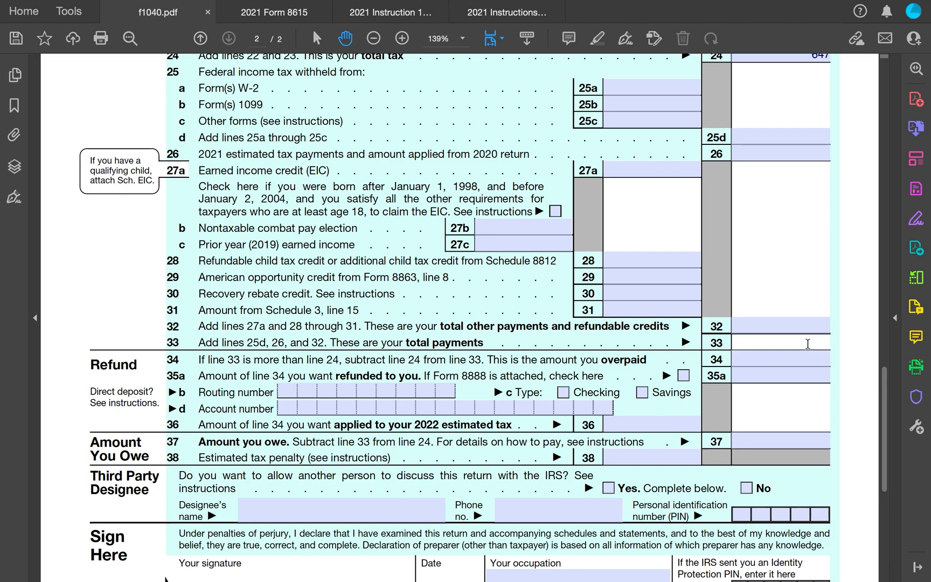
{"action": "type", "text": "0"}
{"action": "left_click", "coordinate": [854, 355]}
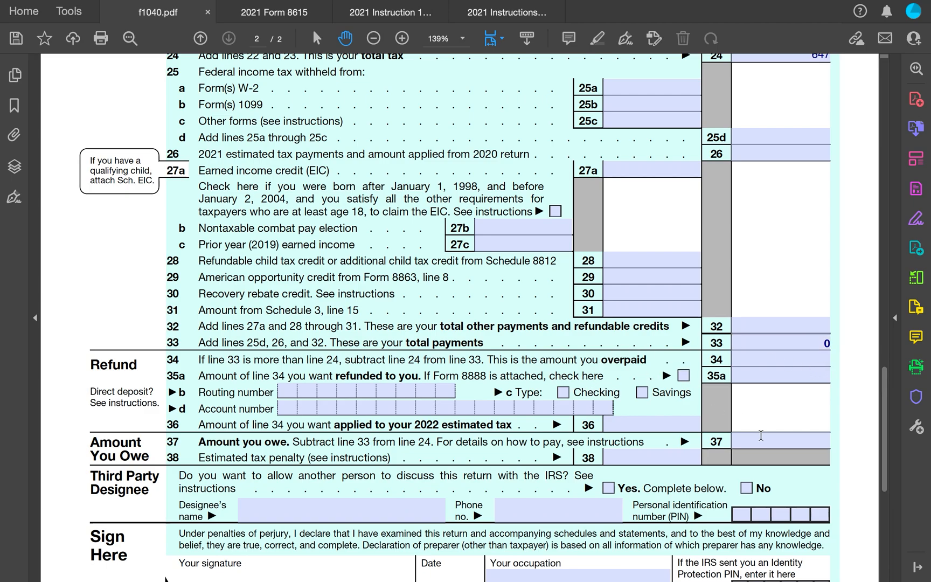
{"action": "left_click", "coordinate": [794, 441]}
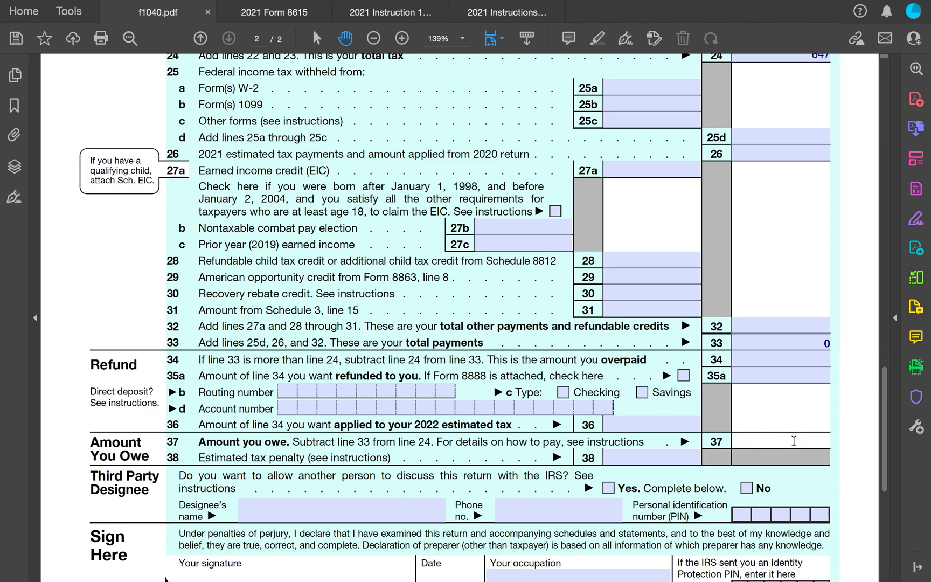
{"action": "type", "text": "647"}
{"action": "left_click", "coordinate": [854, 426]}
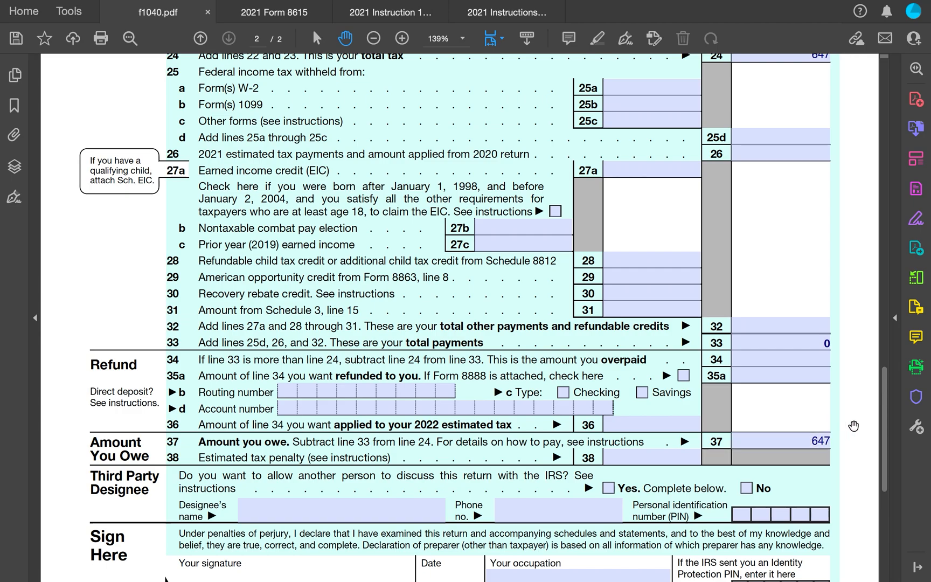
- Switch to the ProConnect return for John and set the resident state as of 12/31 to FL in Client Information
{"action": "scroll", "coordinate": [853, 426], "scroll_direction": "down", "scroll_amount": 8}
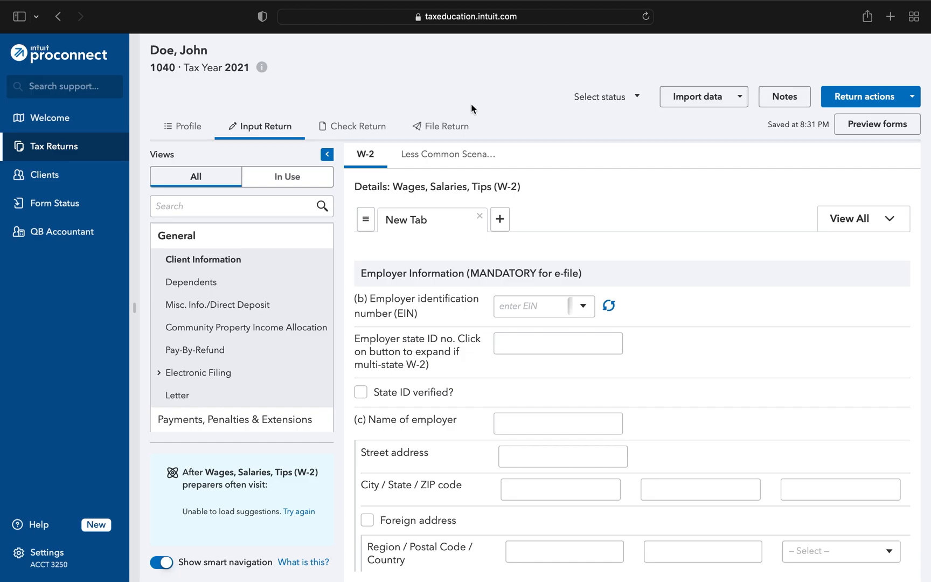
{"action": "left_click", "coordinate": [195, 129]}
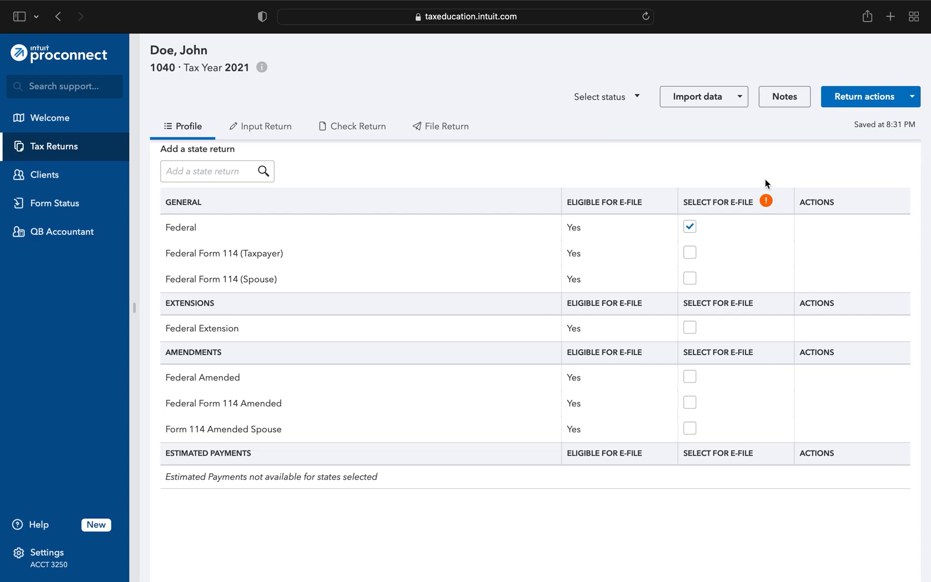
{"action": "left_click", "coordinate": [265, 126]}
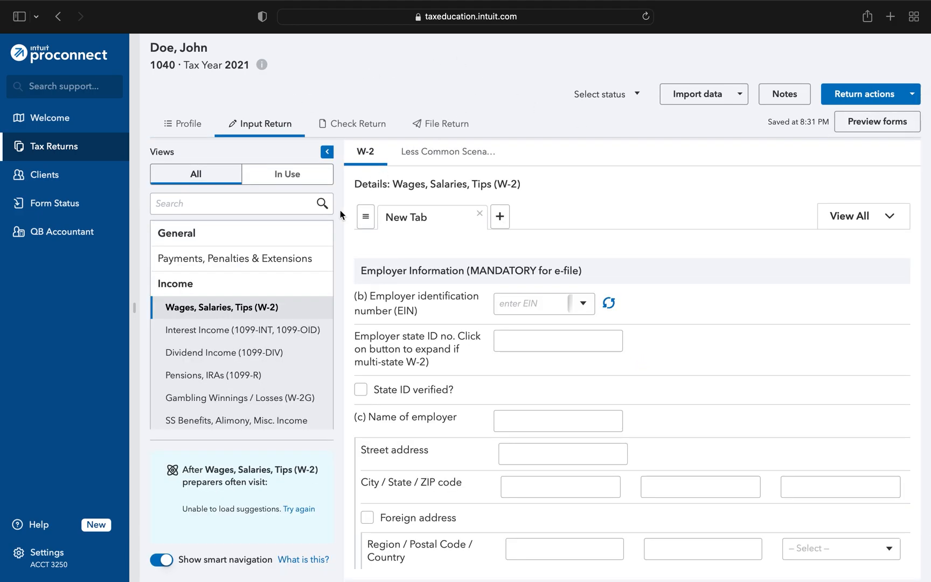
{"action": "left_click", "coordinate": [225, 234]}
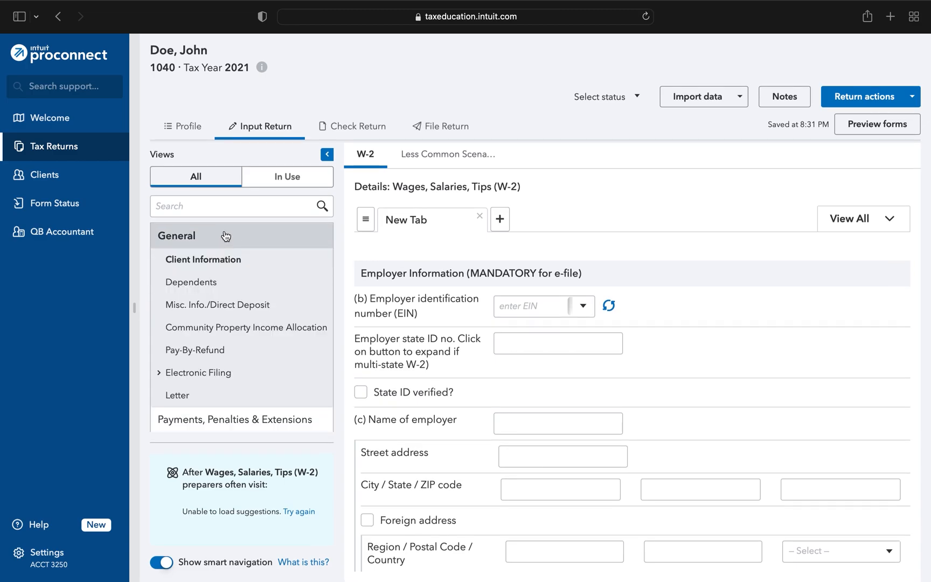
{"action": "left_click", "coordinate": [214, 259]}
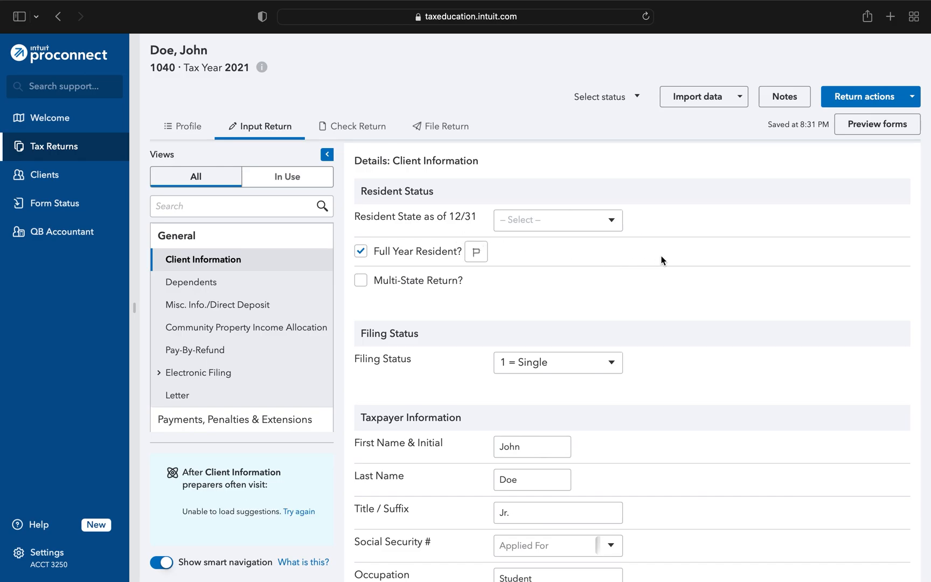
{"action": "left_click", "coordinate": [612, 221]}
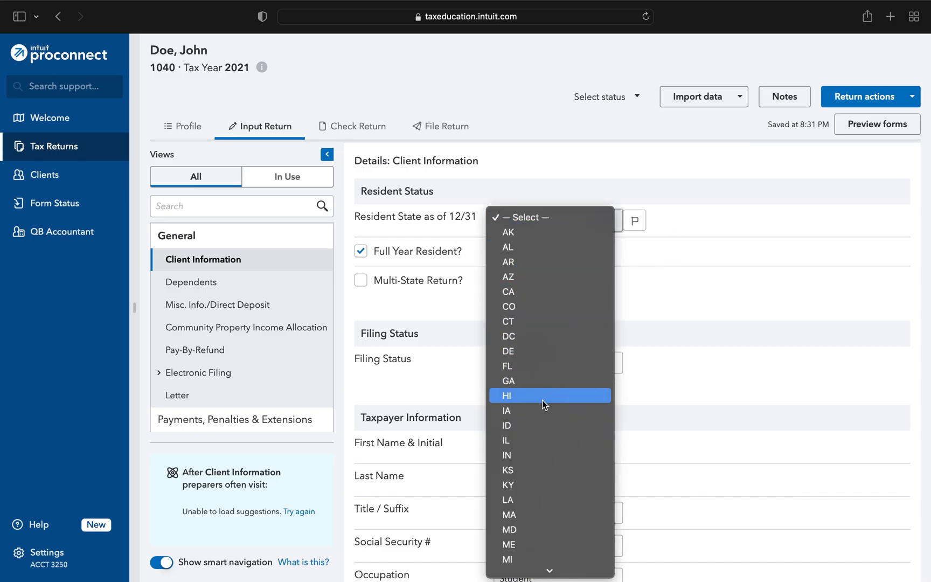
{"action": "left_click", "coordinate": [561, 367]}
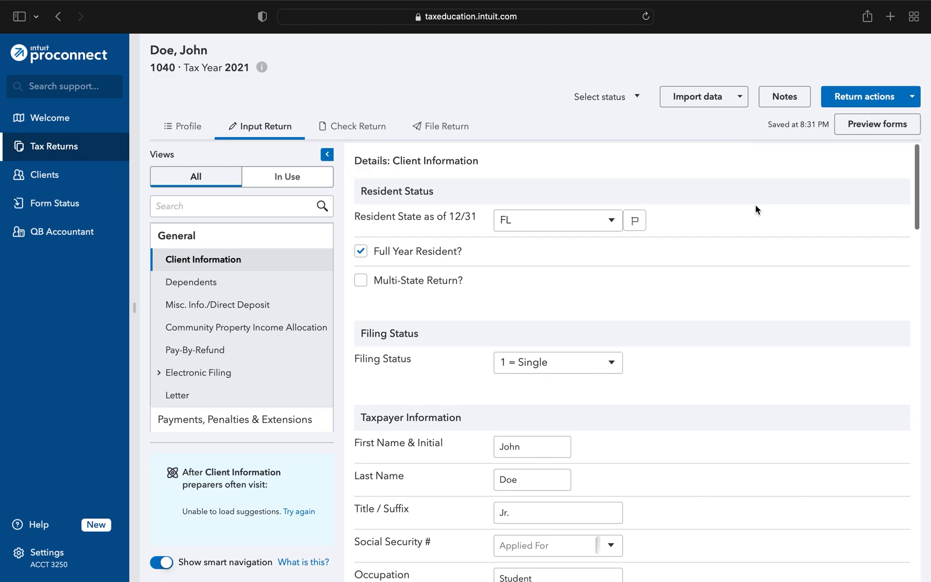
- Review the rest of John's client information, including his dependency status and address details
{"action": "scroll", "coordinate": [756, 205], "scroll_direction": "down", "scroll_amount": 3}
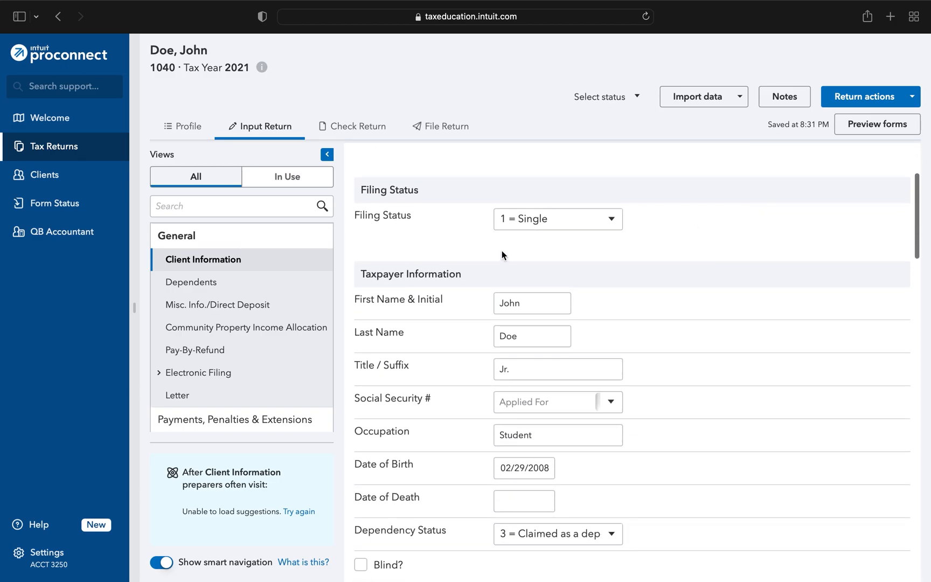
{"action": "scroll", "coordinate": [503, 250], "scroll_direction": "down", "scroll_amount": 3}
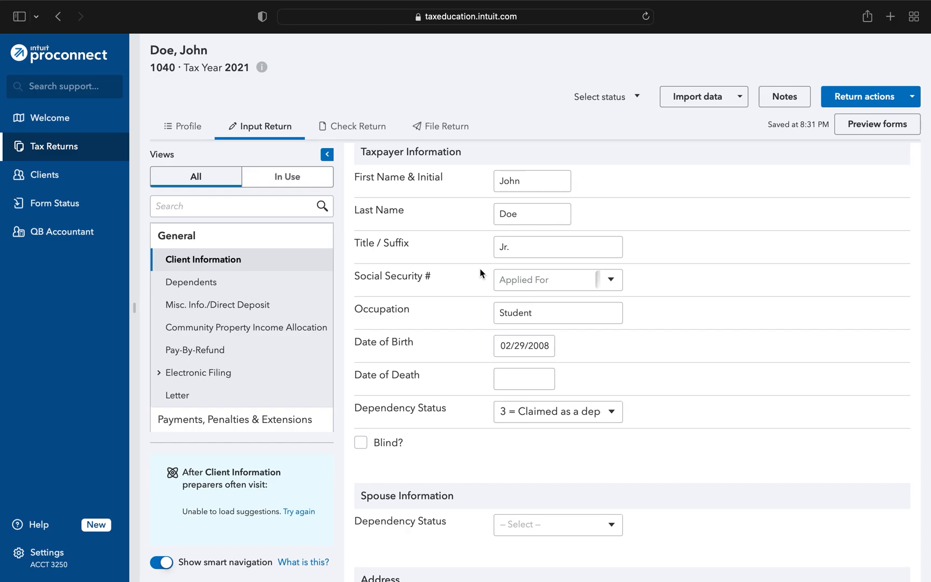
{"action": "scroll", "coordinate": [482, 273], "scroll_direction": "down", "scroll_amount": 1}
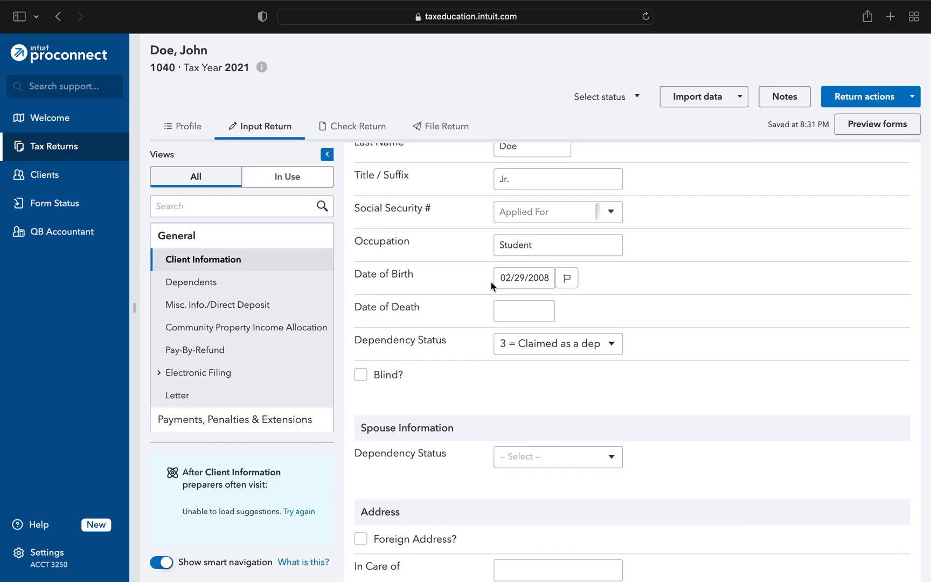
{"action": "scroll", "coordinate": [491, 282], "scroll_direction": "down", "scroll_amount": 1}
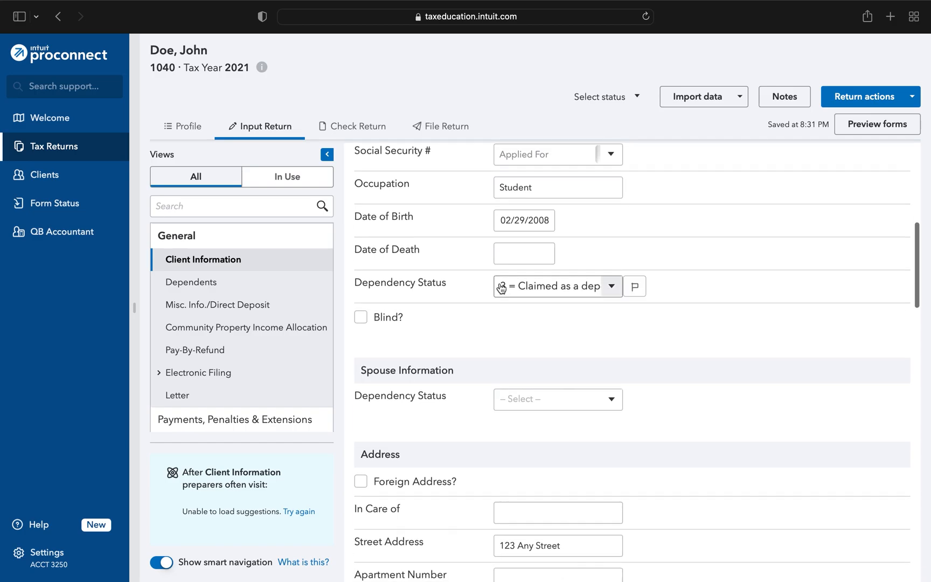
{"action": "left_click", "coordinate": [611, 286]}
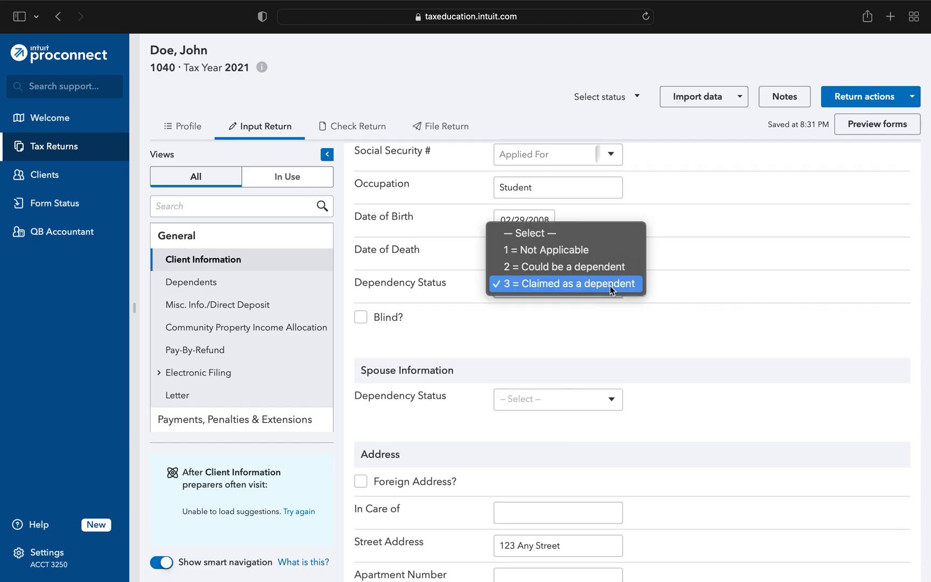
{"action": "left_click", "coordinate": [530, 283]}
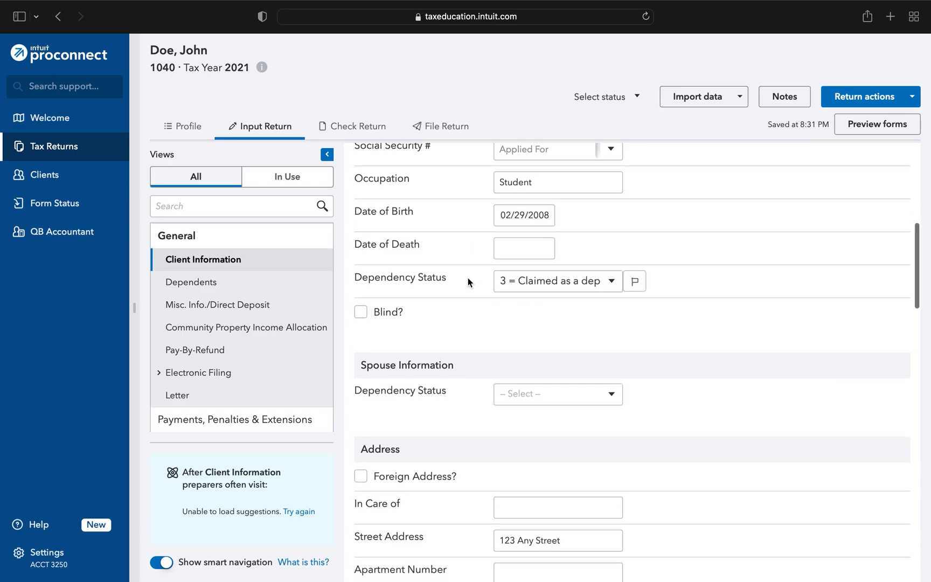
{"action": "scroll", "coordinate": [467, 277], "scroll_direction": "down", "scroll_amount": 1}
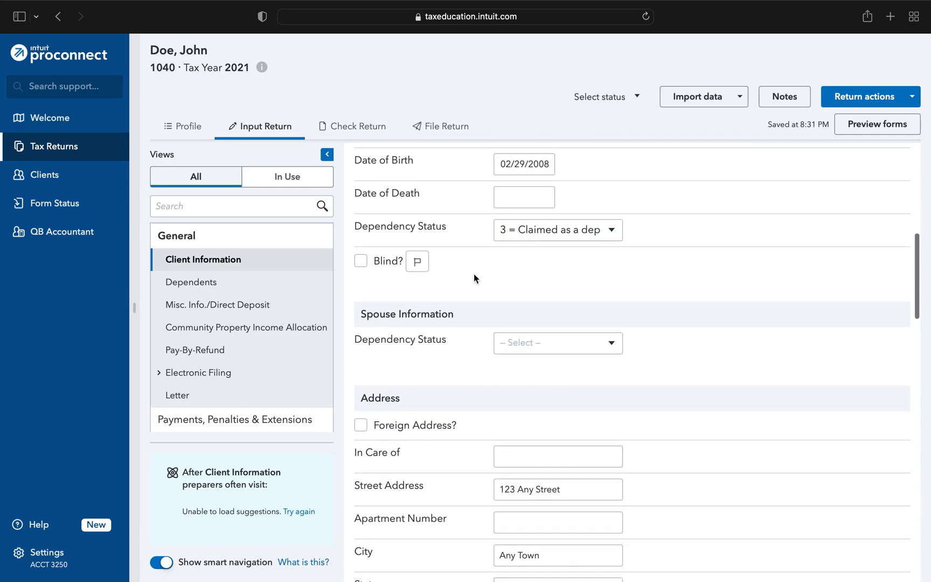
{"action": "scroll", "coordinate": [475, 277], "scroll_direction": "down", "scroll_amount": 2}
{"action": "scroll", "coordinate": [474, 277], "scroll_direction": "down", "scroll_amount": 6}
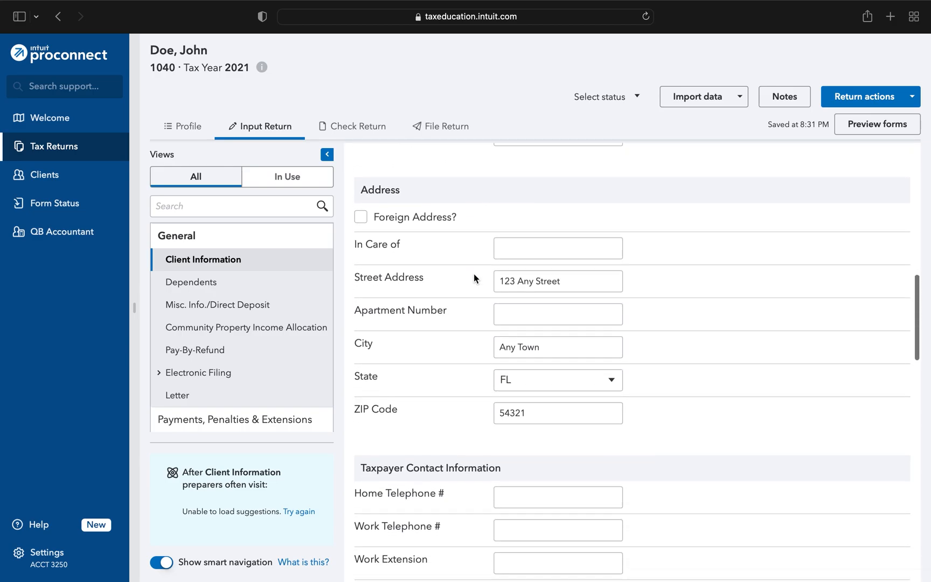
{"action": "scroll", "coordinate": [474, 275], "scroll_direction": "down", "scroll_amount": 10}
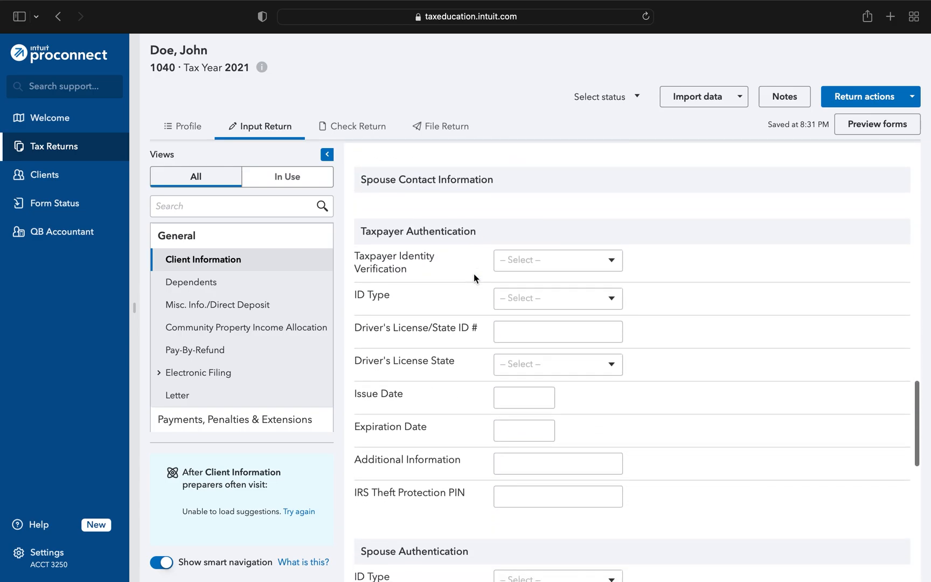
{"action": "scroll", "coordinate": [474, 276], "scroll_direction": "down", "scroll_amount": 6}
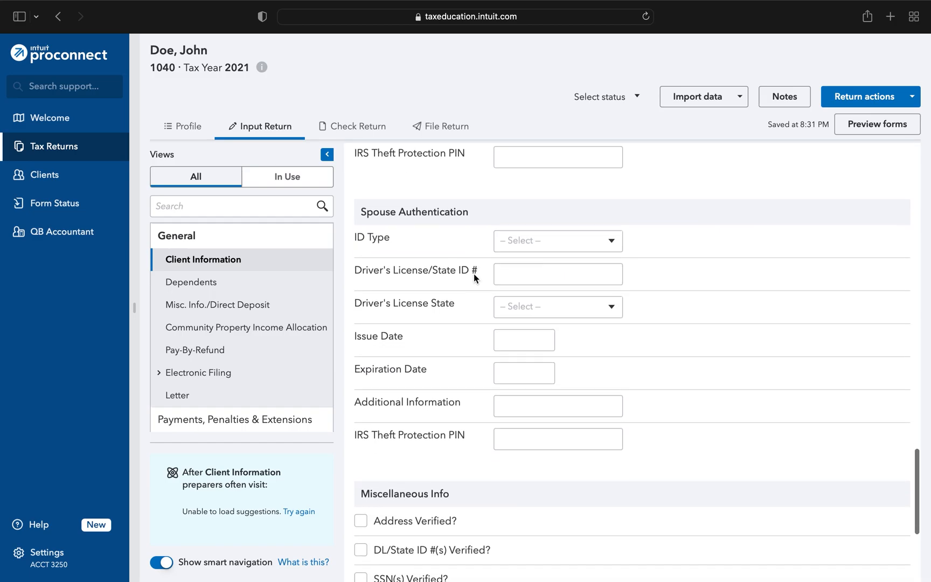
{"action": "scroll", "coordinate": [473, 274], "scroll_direction": "down", "scroll_amount": 1}
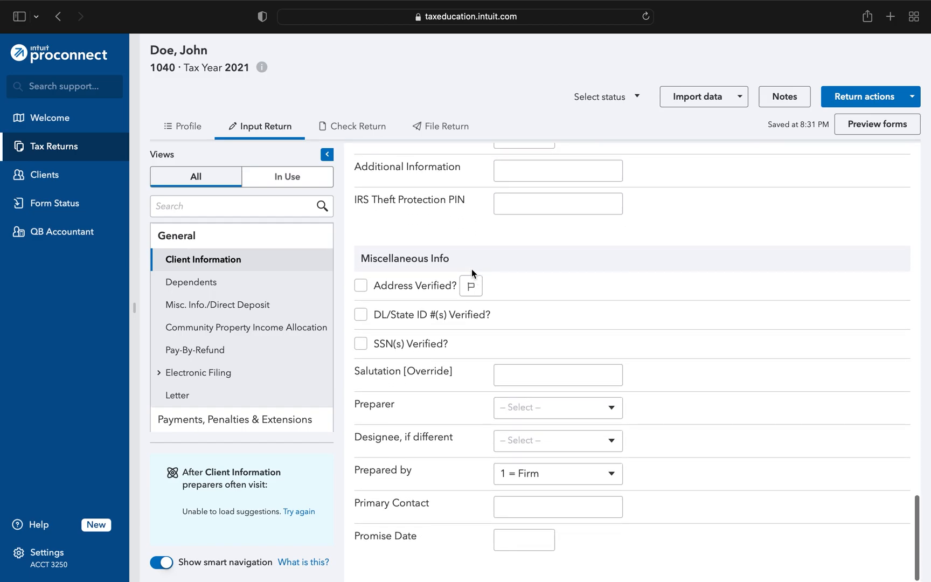
{"action": "scroll", "coordinate": [450, 426], "scroll_direction": "up", "scroll_amount": 20}
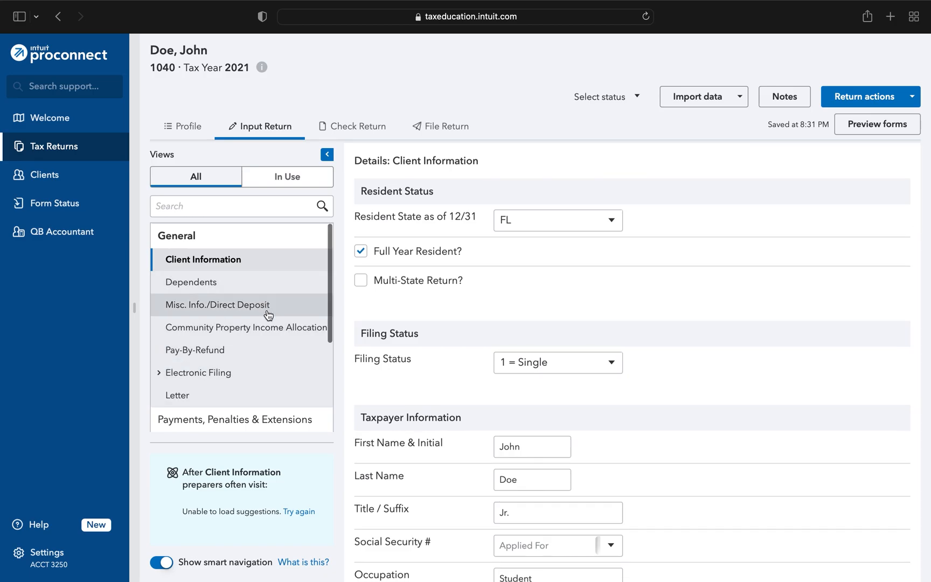
- Open the W-2 wages input under Income and enter 3900 as box 1 wages, tips, etc
{"action": "scroll", "coordinate": [267, 314], "scroll_direction": "down", "scroll_amount": 2}
{"action": "scroll", "coordinate": [268, 316], "scroll_direction": "down", "scroll_amount": 1}
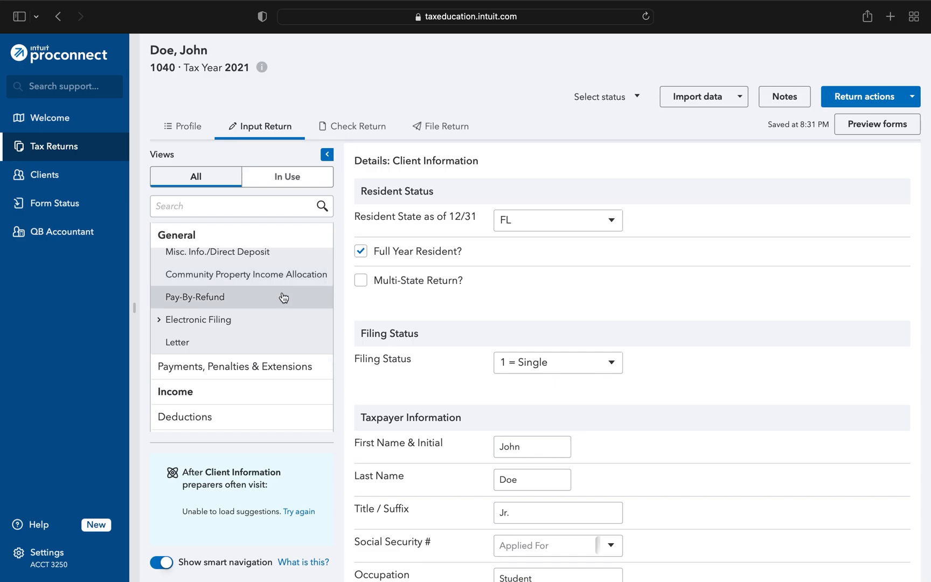
{"action": "scroll", "coordinate": [278, 310], "scroll_direction": "down", "scroll_amount": 2}
{"action": "scroll", "coordinate": [279, 312], "scroll_direction": "down", "scroll_amount": 3}
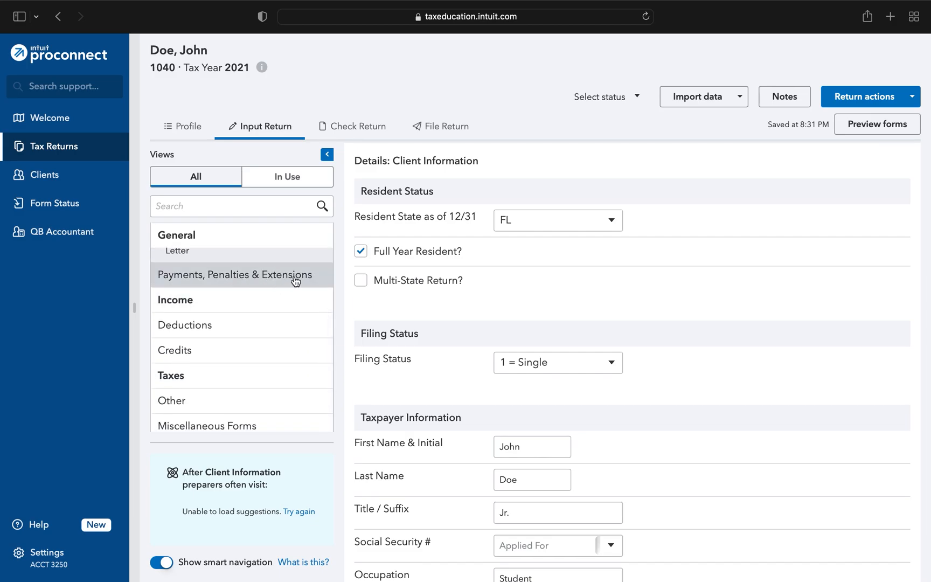
{"action": "scroll", "coordinate": [295, 280], "scroll_direction": "down", "scroll_amount": 1}
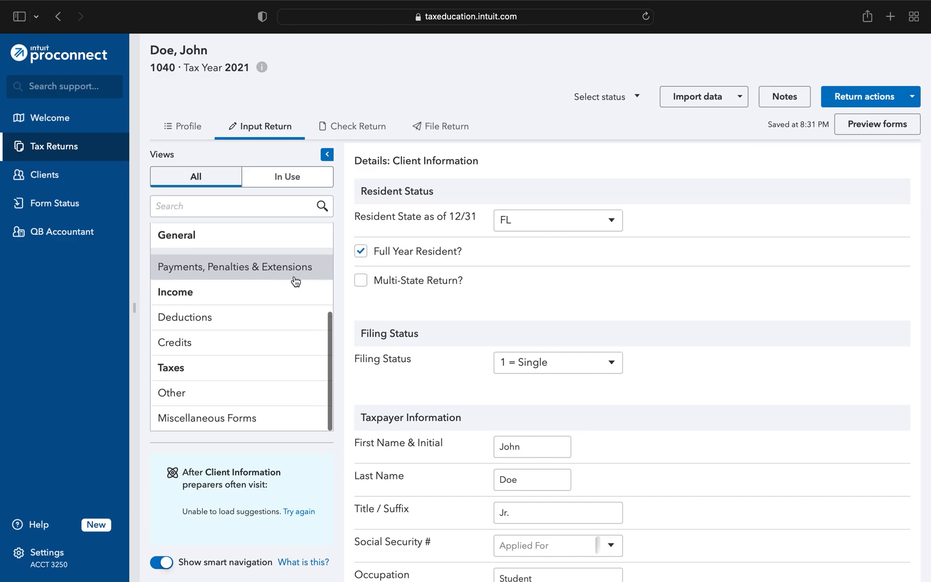
{"action": "left_click", "coordinate": [240, 292]}
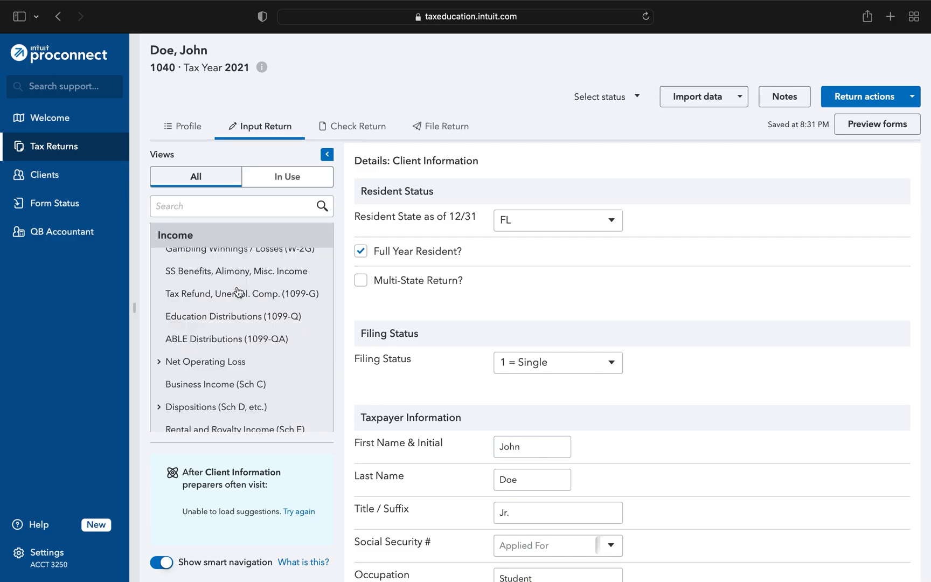
{"action": "scroll", "coordinate": [237, 291], "scroll_direction": "up", "scroll_amount": 4}
{"action": "left_click", "coordinate": [222, 277]}
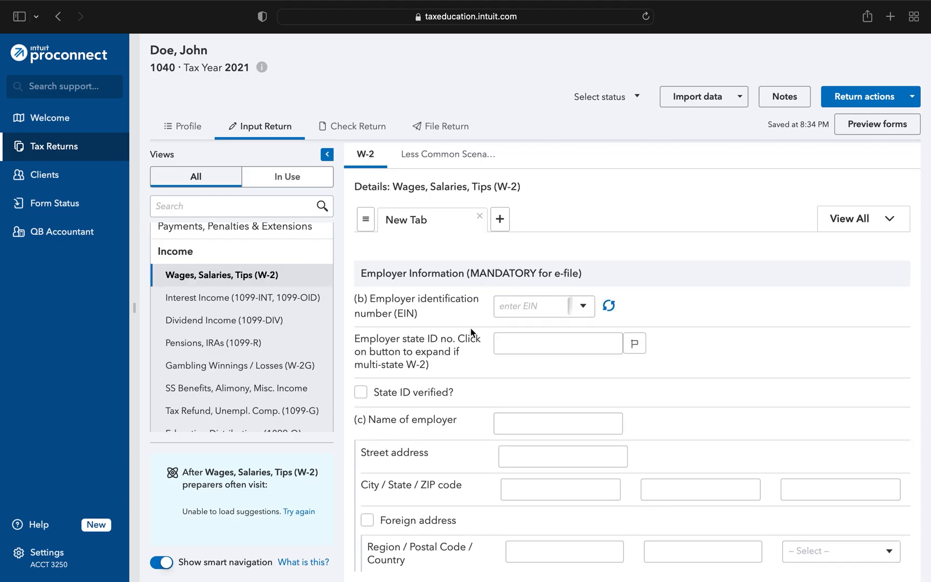
{"action": "scroll", "coordinate": [470, 330], "scroll_direction": "down", "scroll_amount": 2}
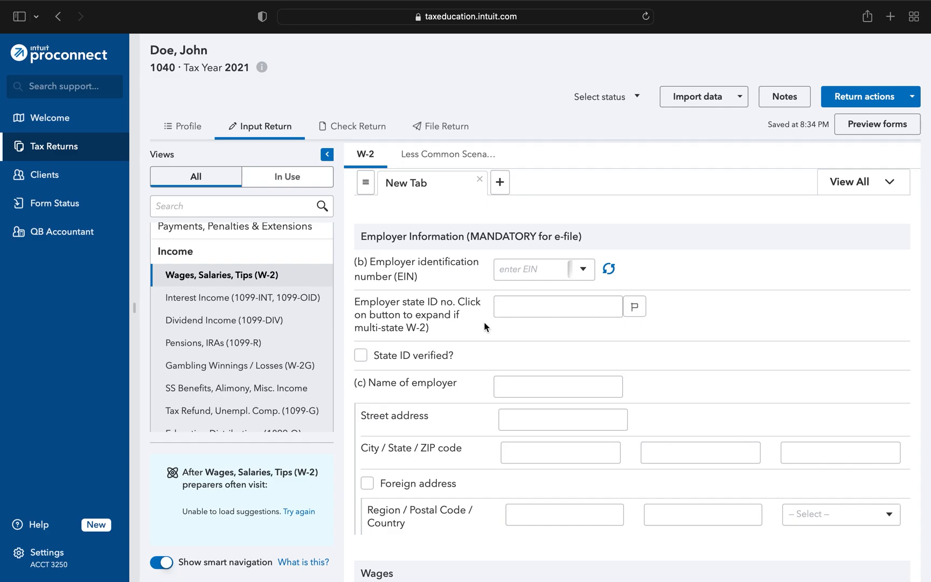
{"action": "scroll", "coordinate": [484, 322], "scroll_direction": "down", "scroll_amount": 5}
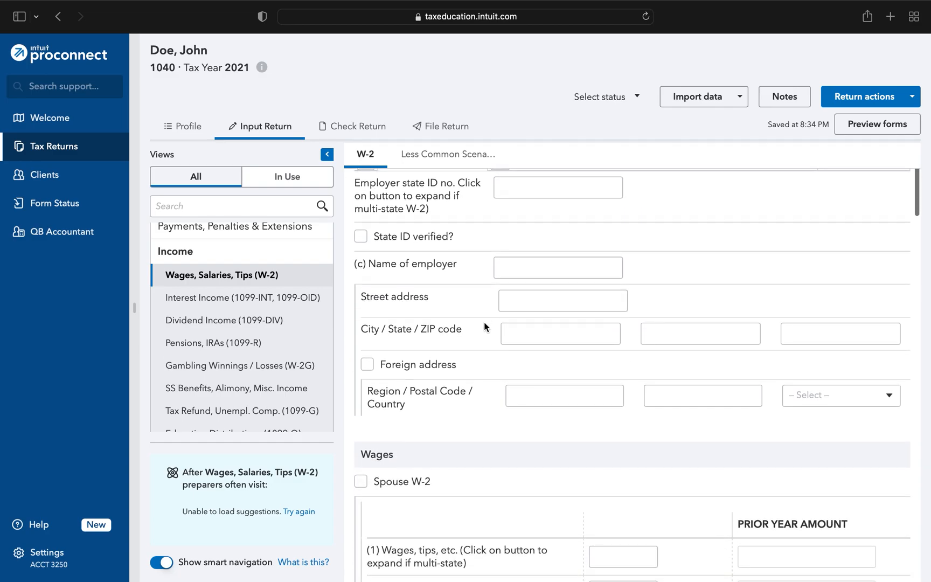
{"action": "scroll", "coordinate": [484, 326], "scroll_direction": "down", "scroll_amount": 2}
{"action": "scroll", "coordinate": [484, 322], "scroll_direction": "down", "scroll_amount": 8}
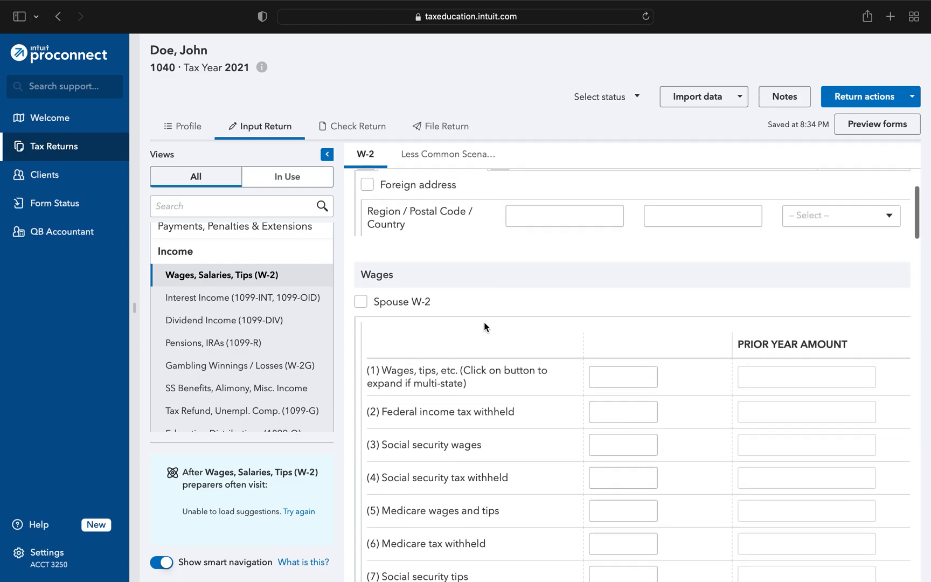
{"action": "left_click", "coordinate": [616, 296]}
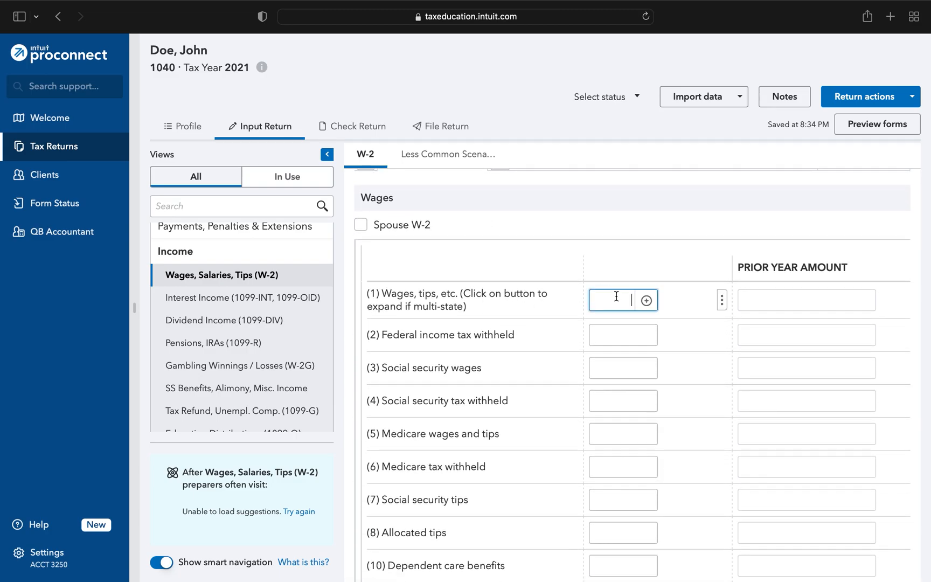
{"action": "type", "text": "3900"}
{"action": "left_click", "coordinate": [566, 262]}
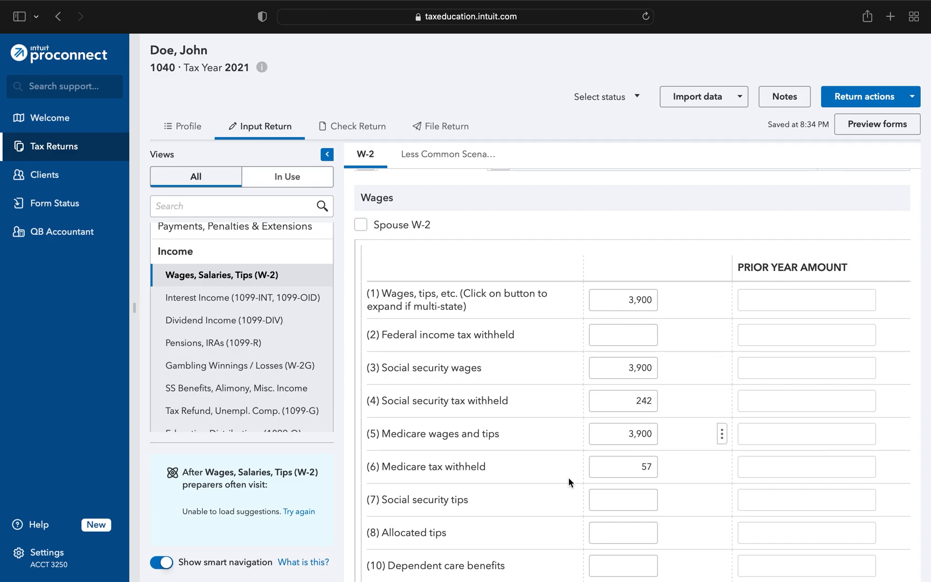
- Review the remaining W-2 fields, from box 12 through the employee address and foreign employer sections
{"action": "scroll", "coordinate": [556, 239], "scroll_direction": "down", "scroll_amount": 2}
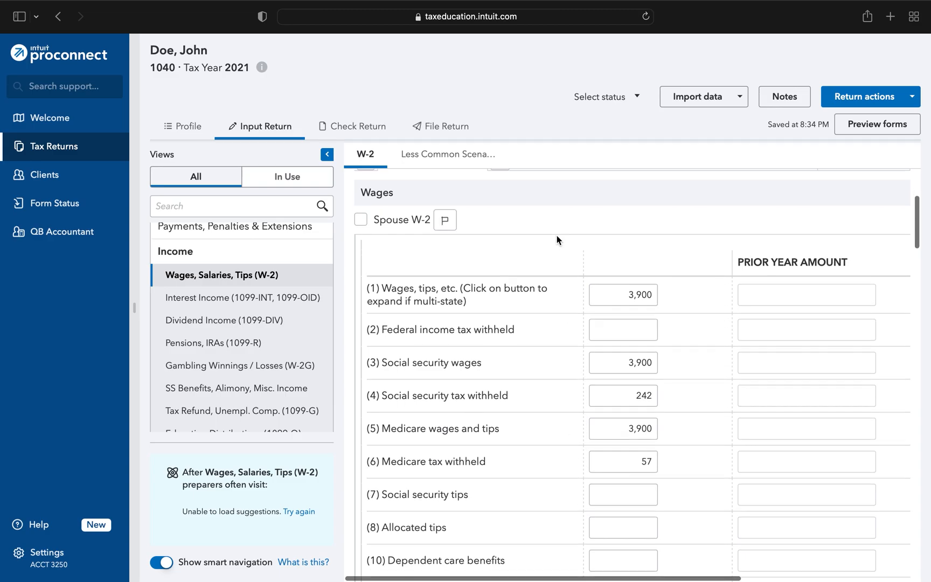
{"action": "scroll", "coordinate": [557, 241], "scroll_direction": "down", "scroll_amount": 1}
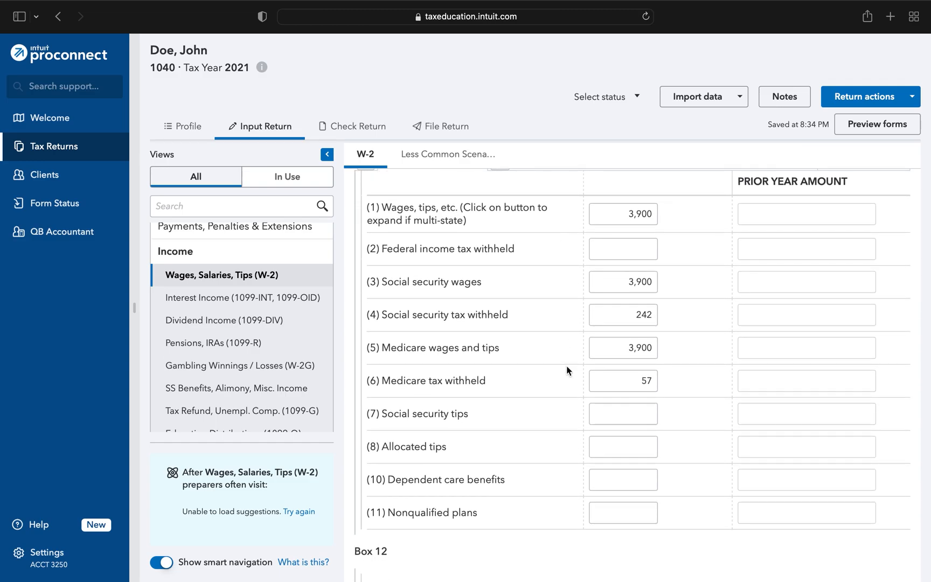
{"action": "scroll", "coordinate": [550, 230], "scroll_direction": "down", "scroll_amount": 5}
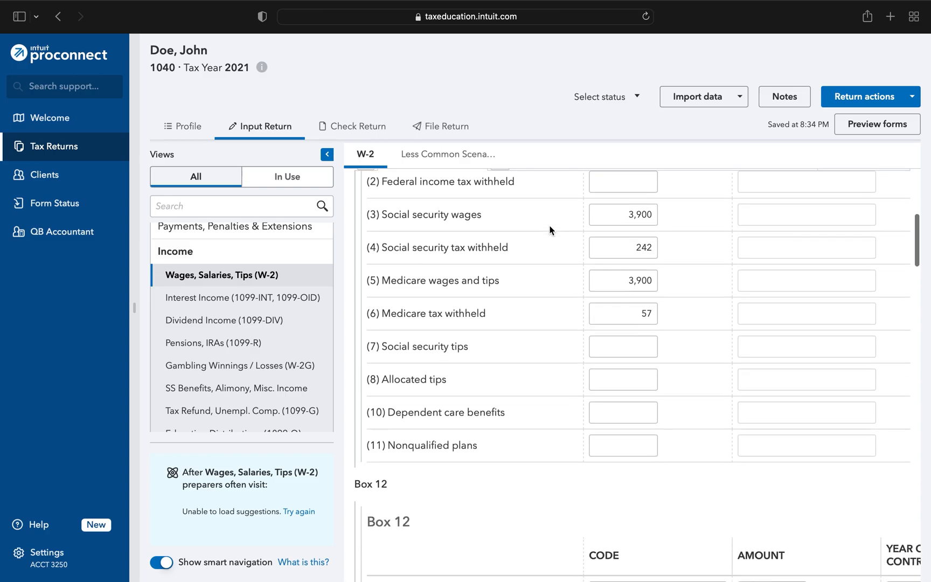
{"action": "scroll", "coordinate": [550, 230], "scroll_direction": "down", "scroll_amount": 9}
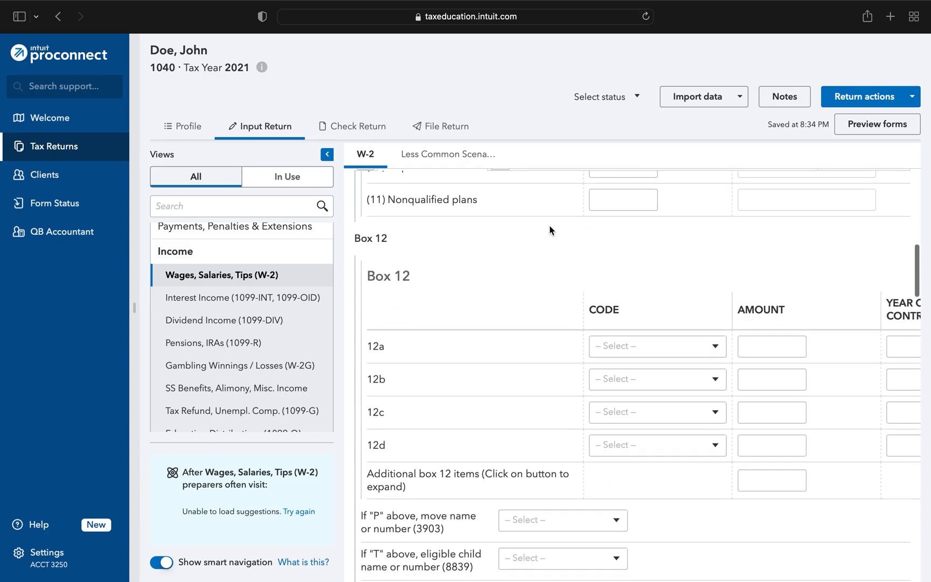
{"action": "scroll", "coordinate": [550, 230], "scroll_direction": "down", "scroll_amount": 7}
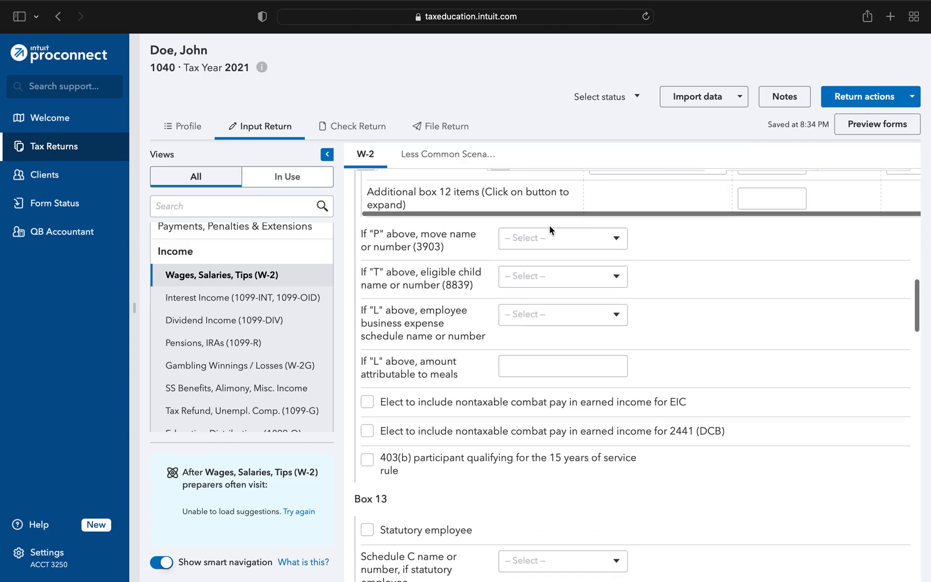
{"action": "scroll", "coordinate": [550, 230], "scroll_direction": "down", "scroll_amount": 4}
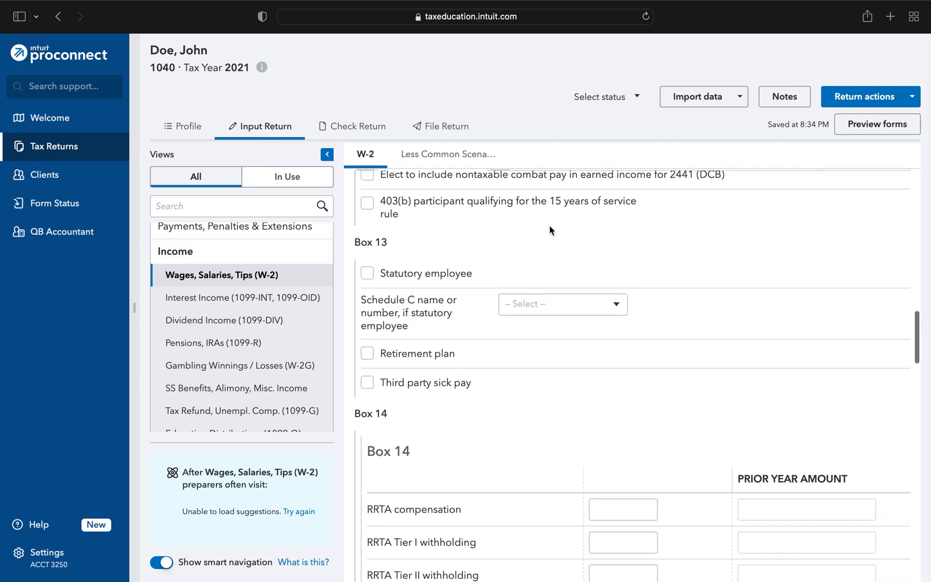
{"action": "scroll", "coordinate": [487, 246], "scroll_direction": "down", "scroll_amount": 4}
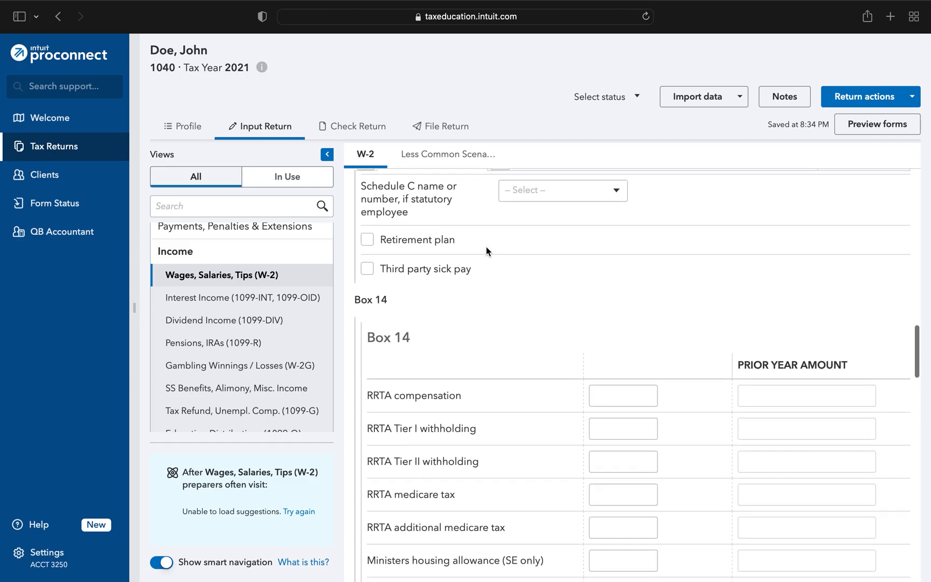
{"action": "scroll", "coordinate": [487, 249], "scroll_direction": "down", "scroll_amount": 1}
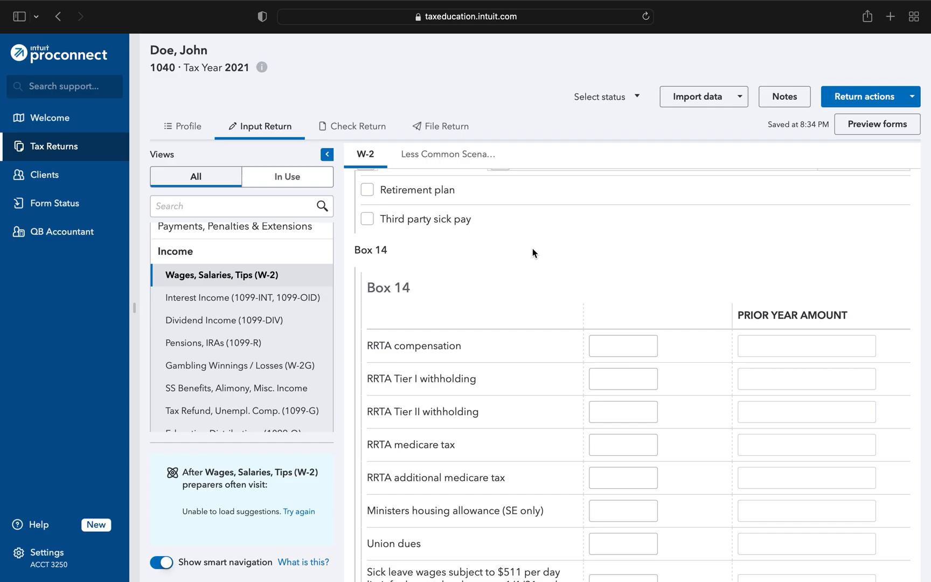
{"action": "scroll", "coordinate": [534, 252], "scroll_direction": "down", "scroll_amount": 18}
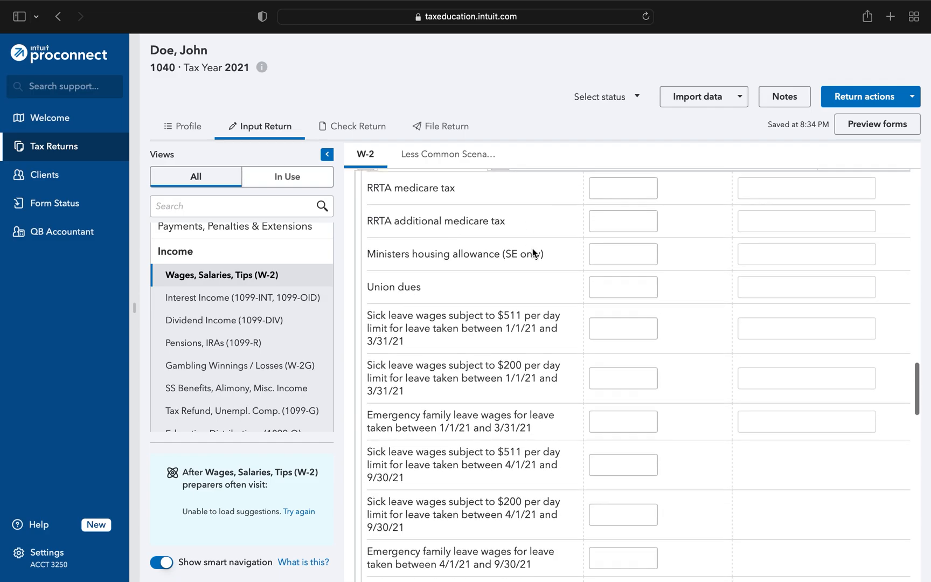
{"action": "scroll", "coordinate": [534, 253], "scroll_direction": "down", "scroll_amount": 7}
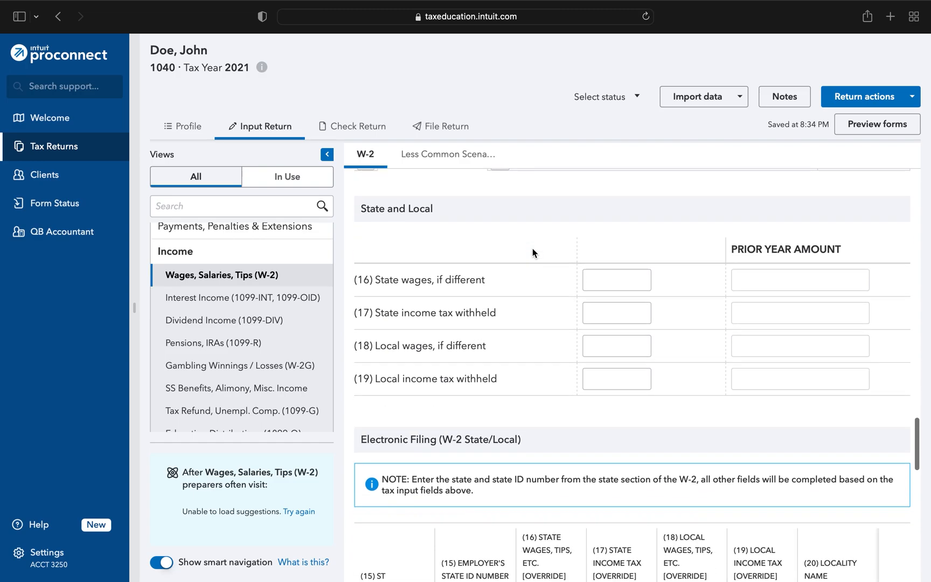
{"action": "scroll", "coordinate": [532, 253], "scroll_direction": "down", "scroll_amount": 8}
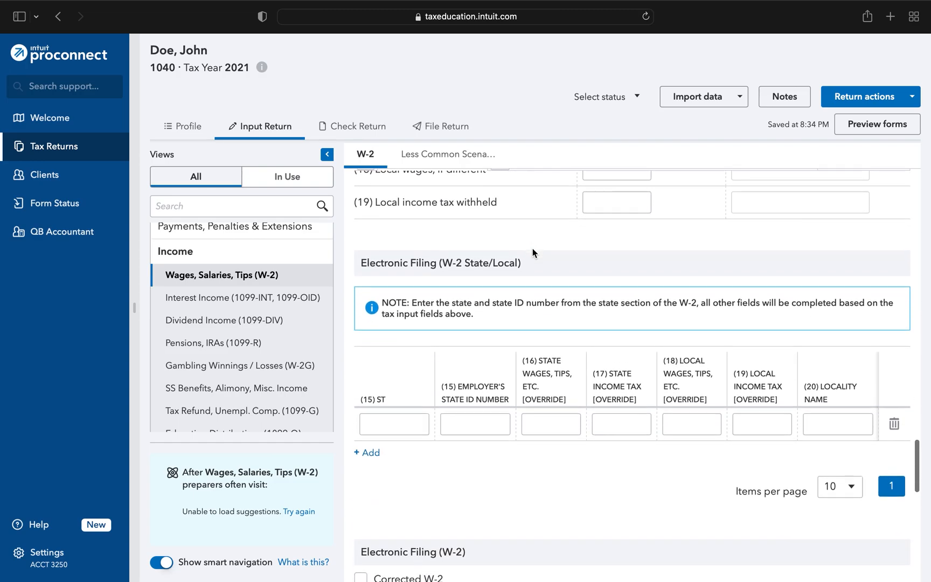
{"action": "scroll", "coordinate": [533, 248], "scroll_direction": "down", "scroll_amount": 14}
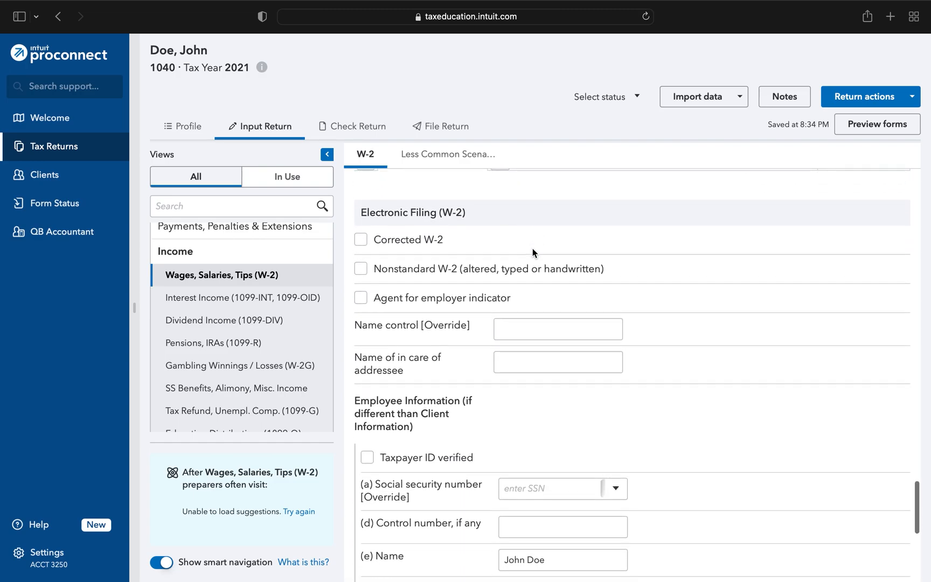
{"action": "scroll", "coordinate": [532, 251], "scroll_direction": "down", "scroll_amount": 7}
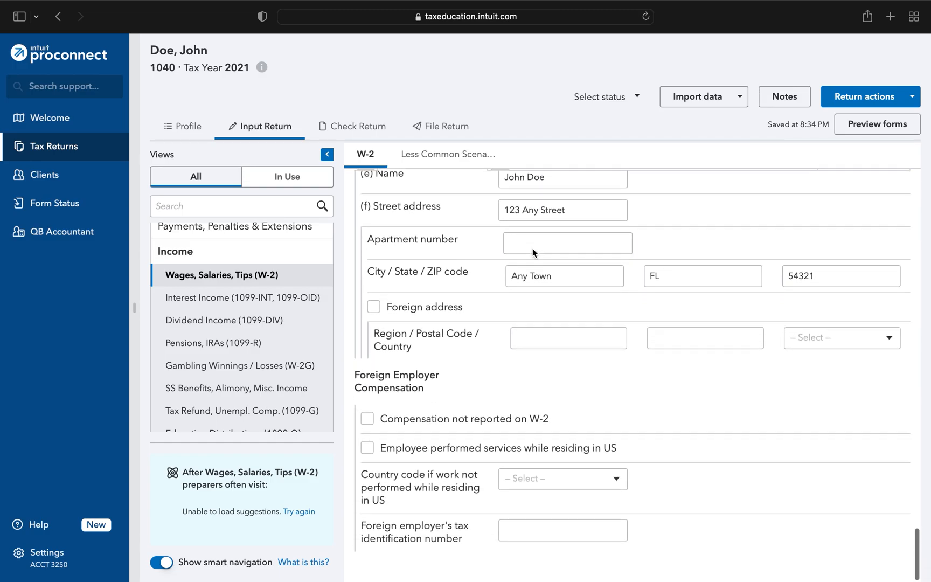
- Open Interest Income and enter a payer named Bank with 4300 in banks, S&L, etc
{"action": "left_click", "coordinate": [227, 298]}
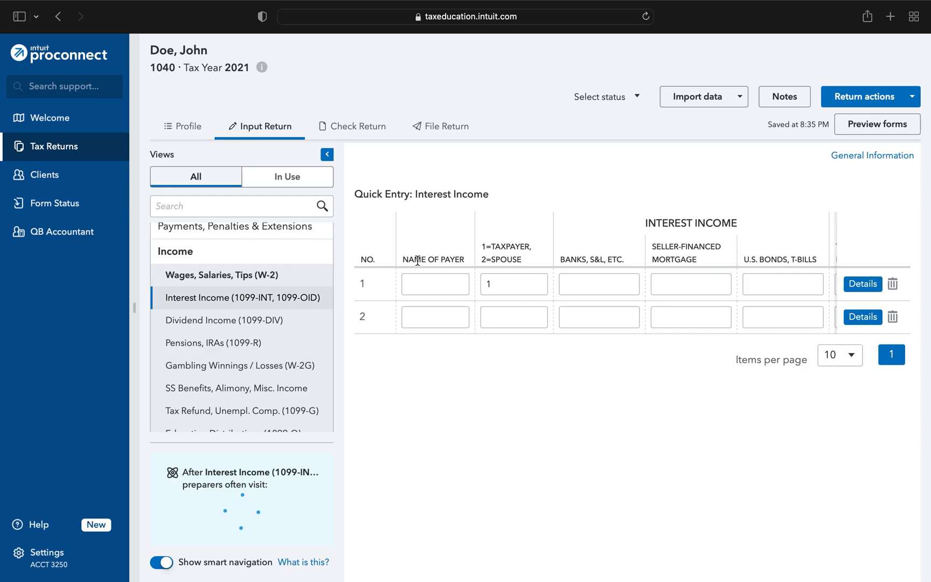
{"action": "left_click", "coordinate": [426, 281]}
{"action": "type", "text": "Bank"}
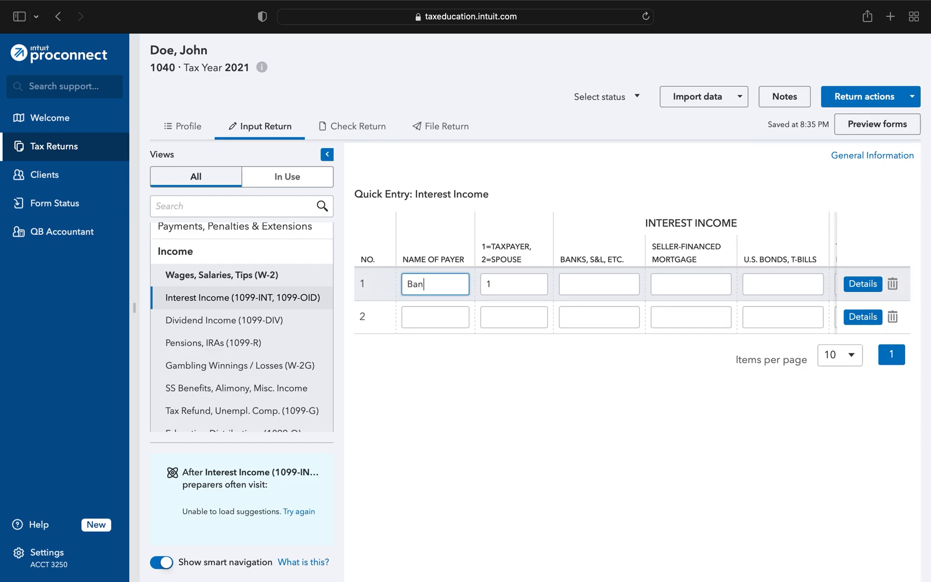
{"action": "key", "text": "Tab"}
{"action": "key", "text": "Tab"}
{"action": "type", "text": "4300"}
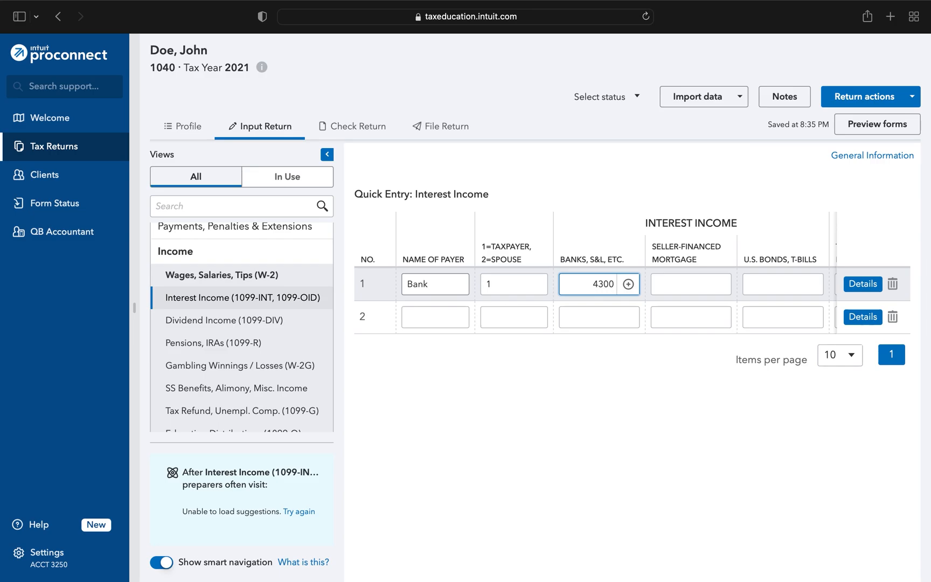
{"action": "left_click", "coordinate": [411, 377]}
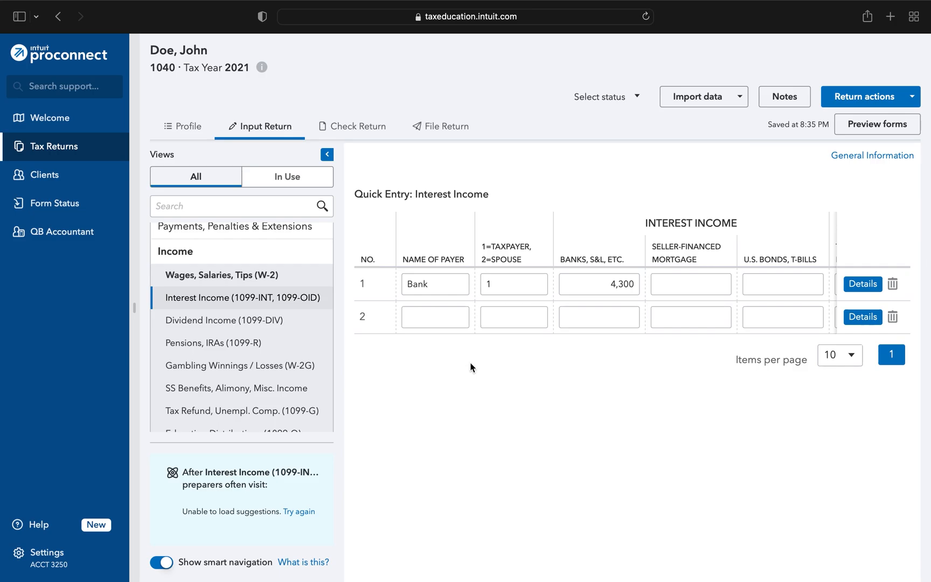
- Open the Children Under 18 (8615) input and set the parent's filing status to 2 = Married Filing Jointly
{"action": "scroll", "coordinate": [524, 305], "scroll_direction": "right", "scroll_amount": 5}
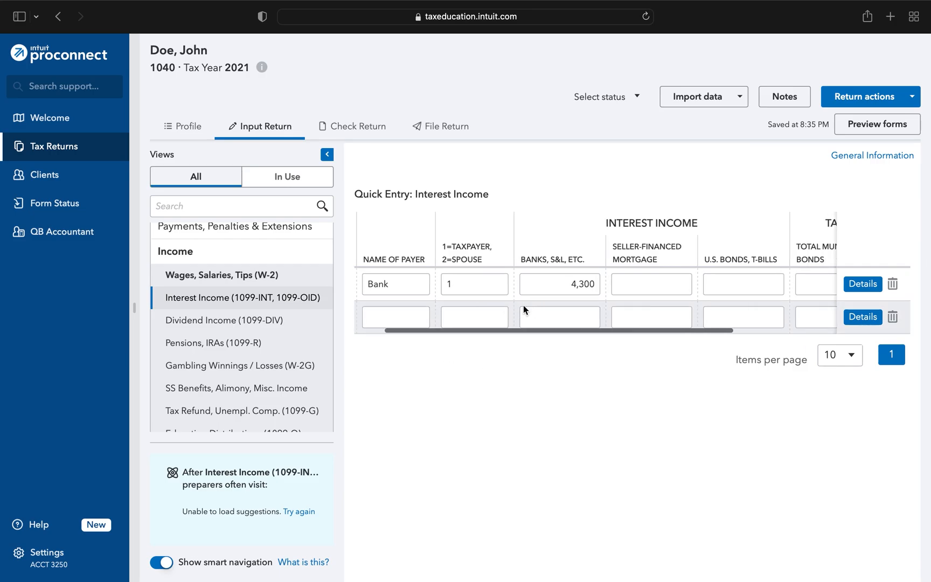
{"action": "scroll", "coordinate": [523, 305], "scroll_direction": "left", "scroll_amount": 5}
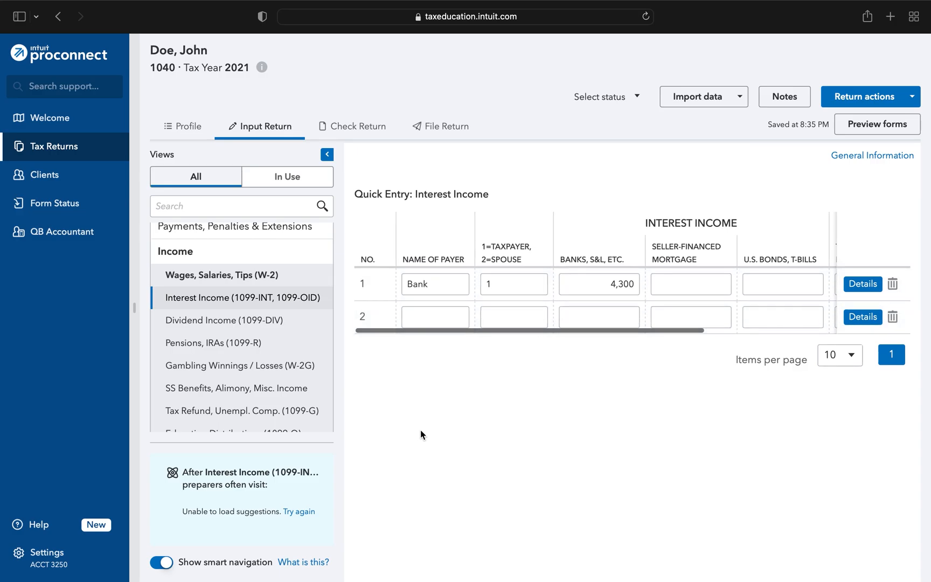
{"action": "scroll", "coordinate": [210, 346], "scroll_direction": "down", "scroll_amount": 3}
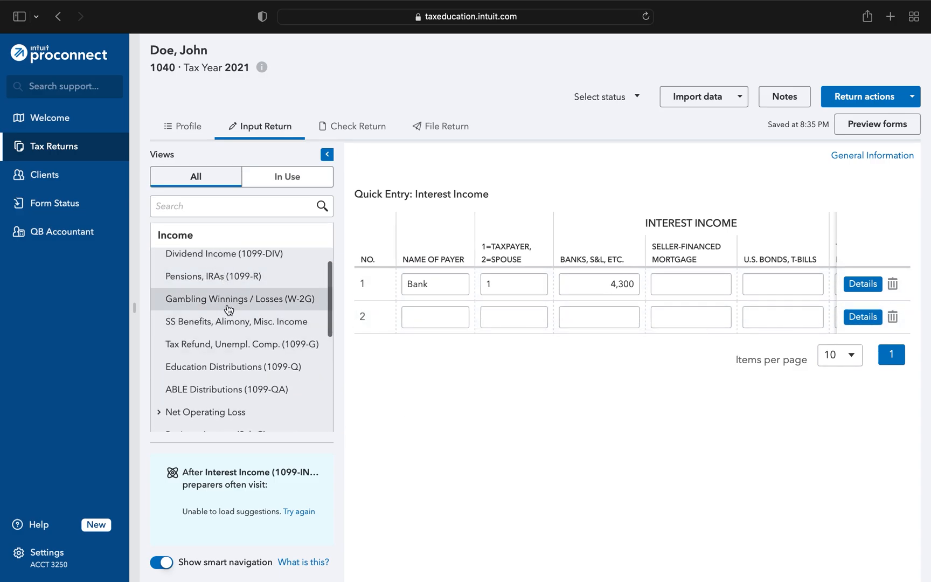
{"action": "scroll", "coordinate": [228, 307], "scroll_direction": "down", "scroll_amount": 3}
{"action": "scroll", "coordinate": [228, 308], "scroll_direction": "down", "scroll_amount": 11}
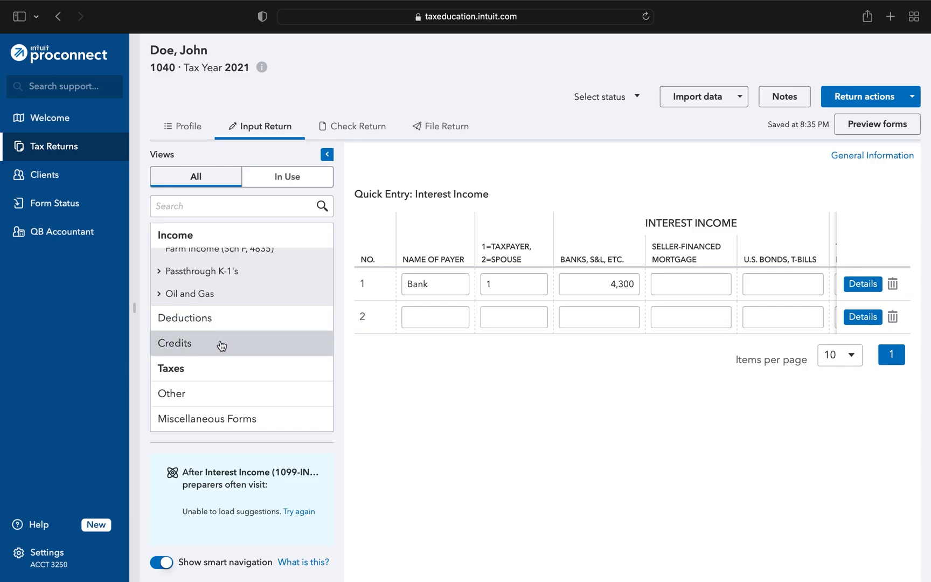
{"action": "left_click", "coordinate": [186, 368]}
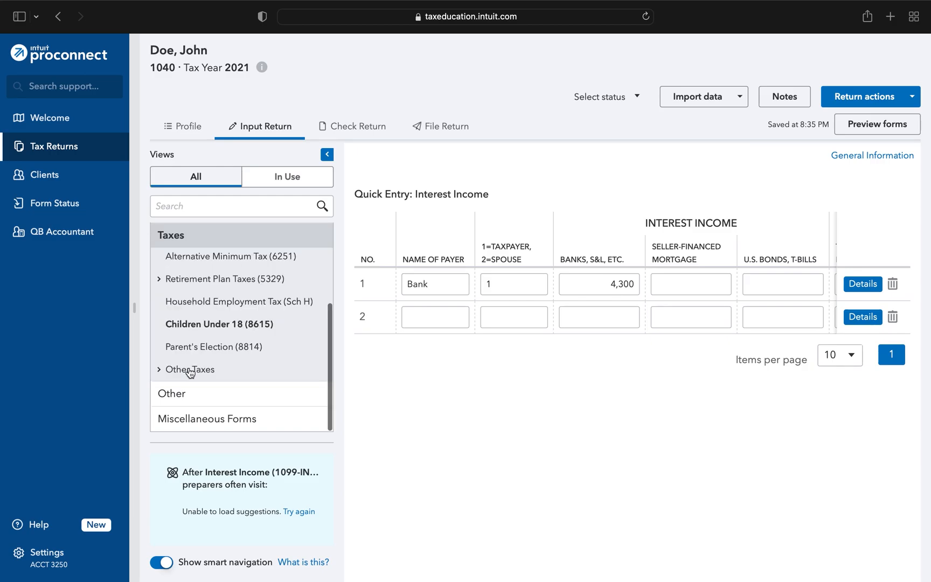
{"action": "left_click", "coordinate": [228, 329]}
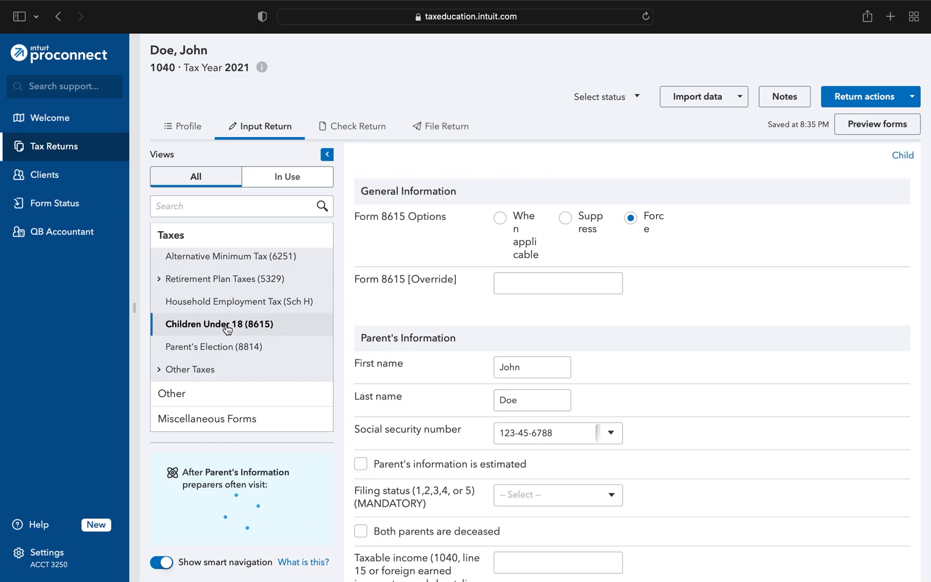
{"action": "scroll", "coordinate": [454, 289], "scroll_direction": "down", "scroll_amount": 3}
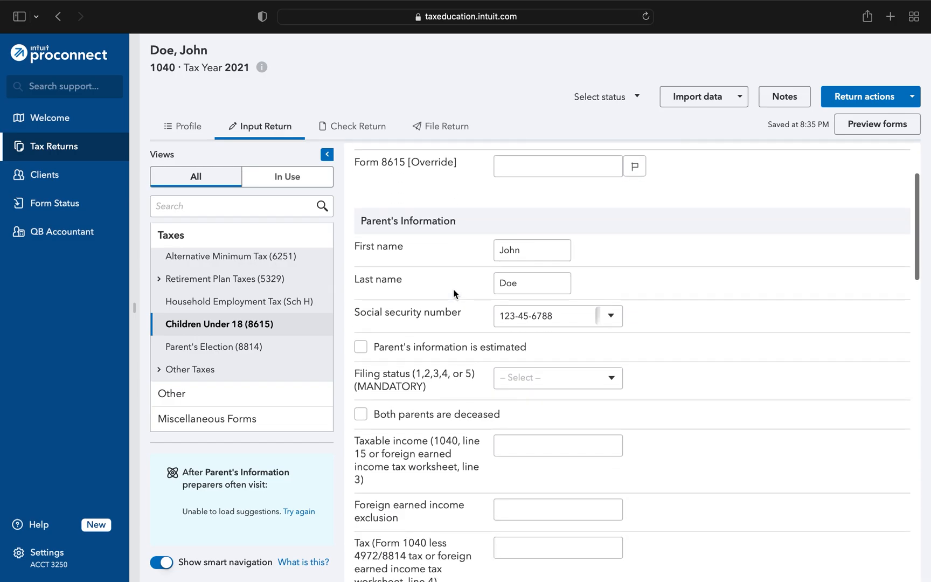
{"action": "scroll", "coordinate": [464, 253], "scroll_direction": "down", "scroll_amount": 2}
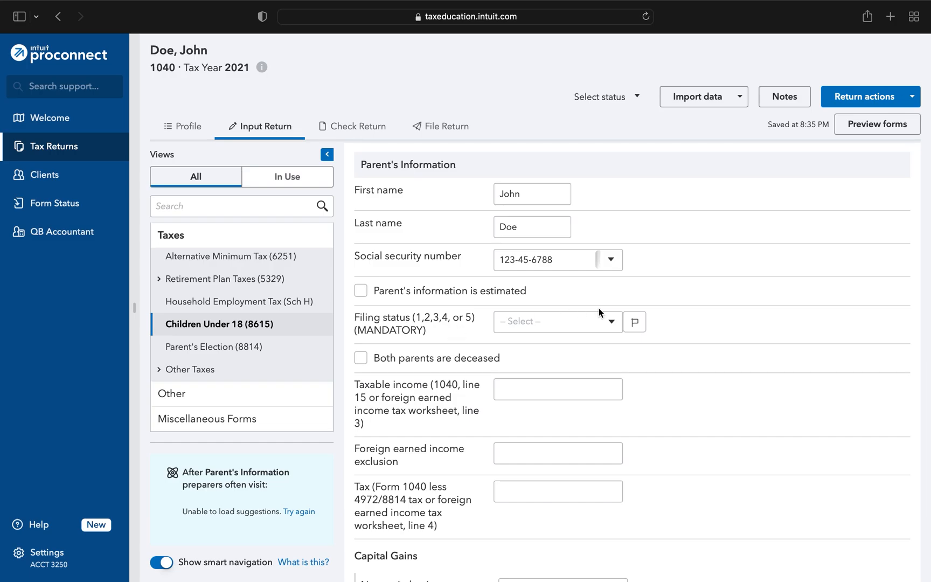
{"action": "left_click", "coordinate": [615, 320]}
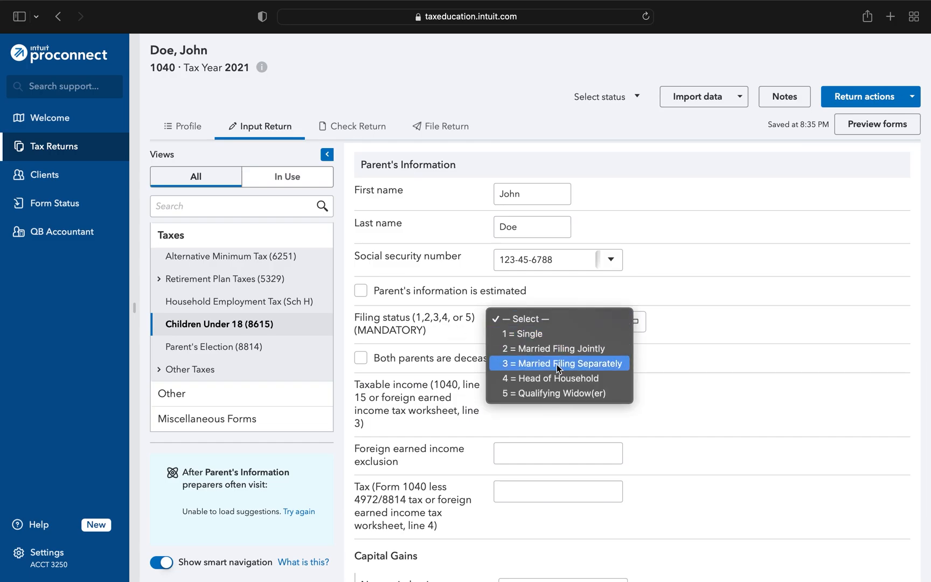
{"action": "left_click", "coordinate": [550, 350]}
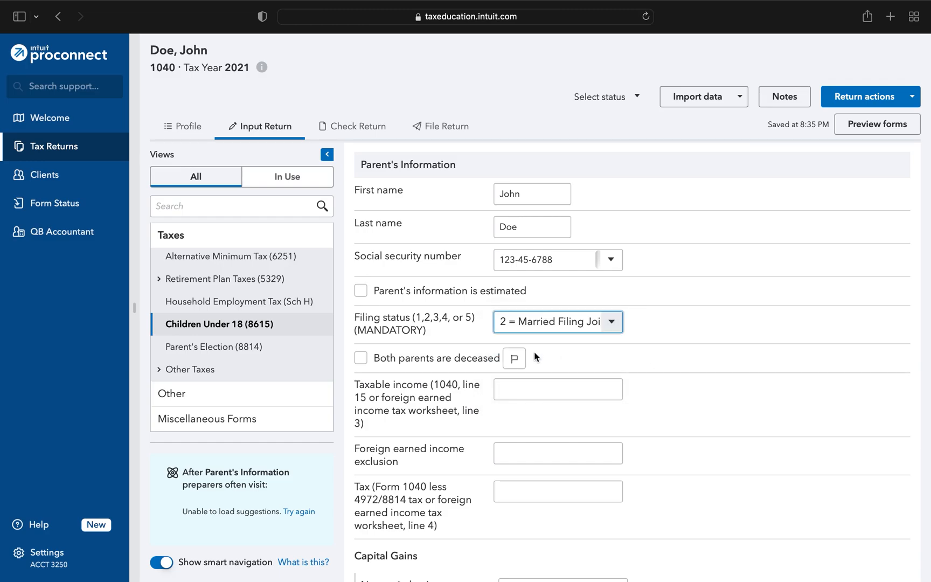
- Enter 120000 as the parent's taxable income
{"action": "scroll", "coordinate": [472, 331], "scroll_direction": "down", "scroll_amount": 3}
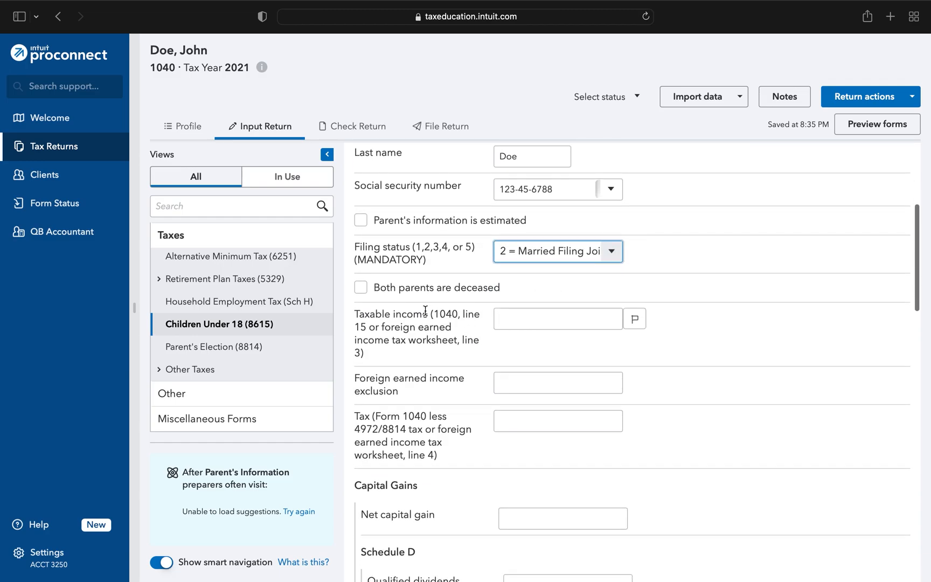
{"action": "scroll", "coordinate": [425, 311], "scroll_direction": "down", "scroll_amount": 1}
{"action": "left_click", "coordinate": [540, 291]}
{"action": "type", "text": "12000"}
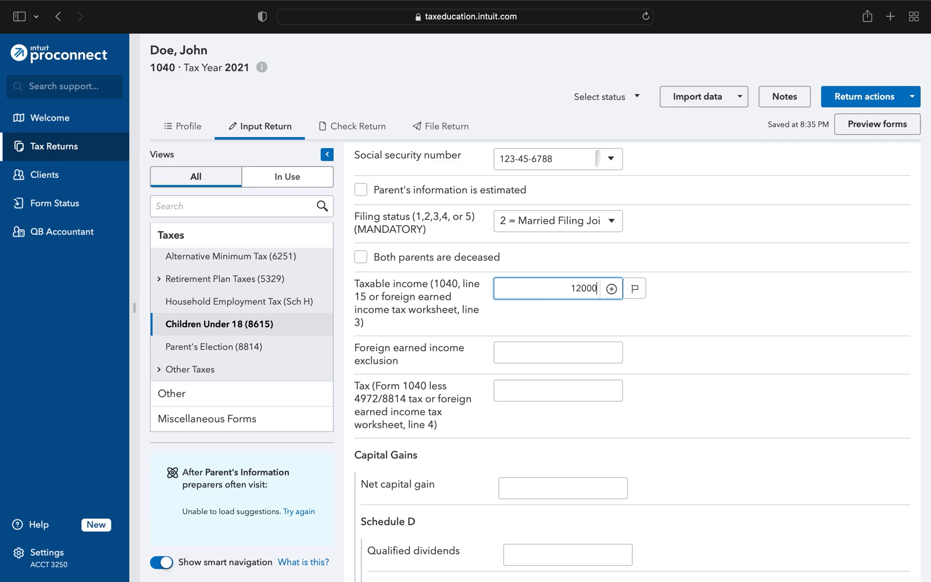
{"action": "type", "text": "0"}
- Enter 17897 as the parent's tax from Form 1040
{"action": "scroll", "coordinate": [436, 325], "scroll_direction": "down", "scroll_amount": 2}
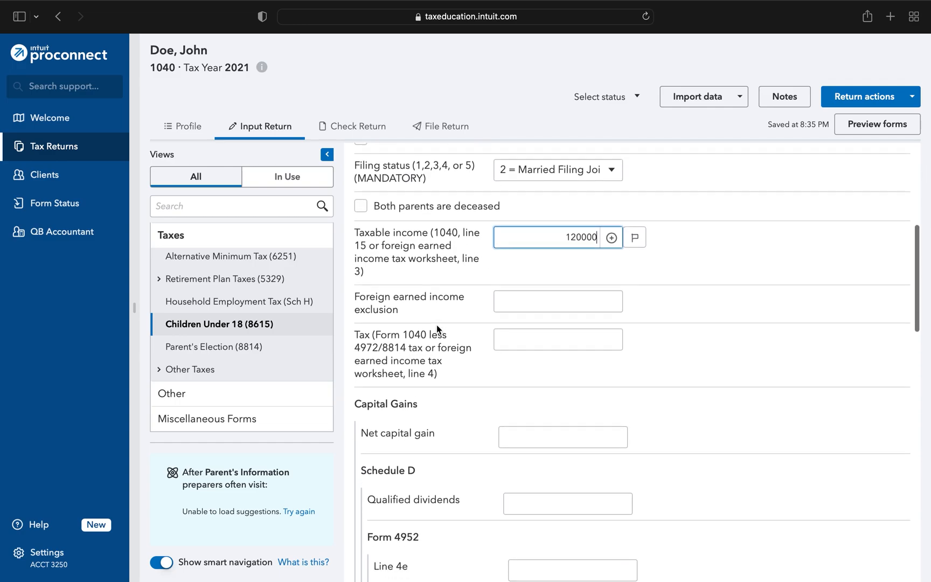
{"action": "left_click", "coordinate": [540, 333]}
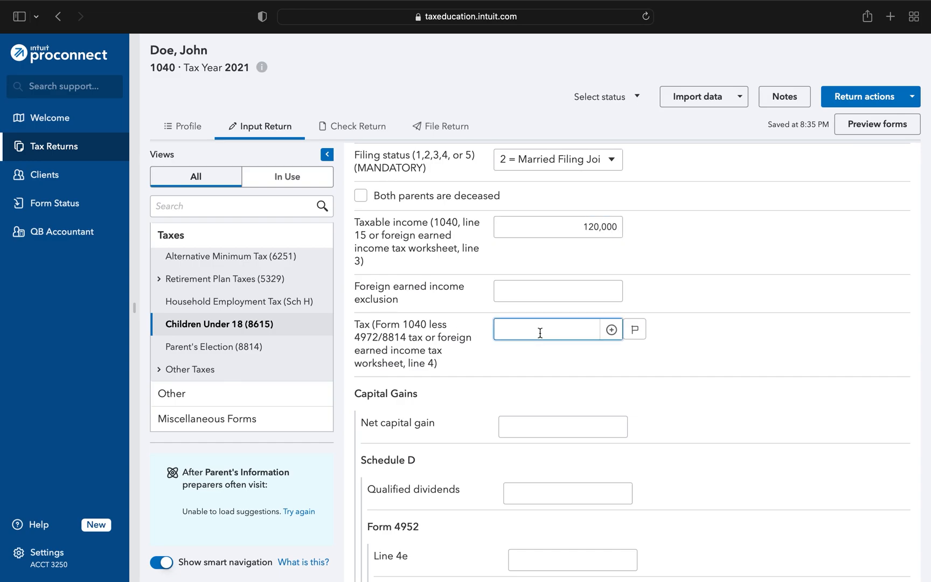
{"action": "type", "text": "17"}
{"action": "type", "text": "897"}
{"action": "left_click", "coordinate": [480, 322]}
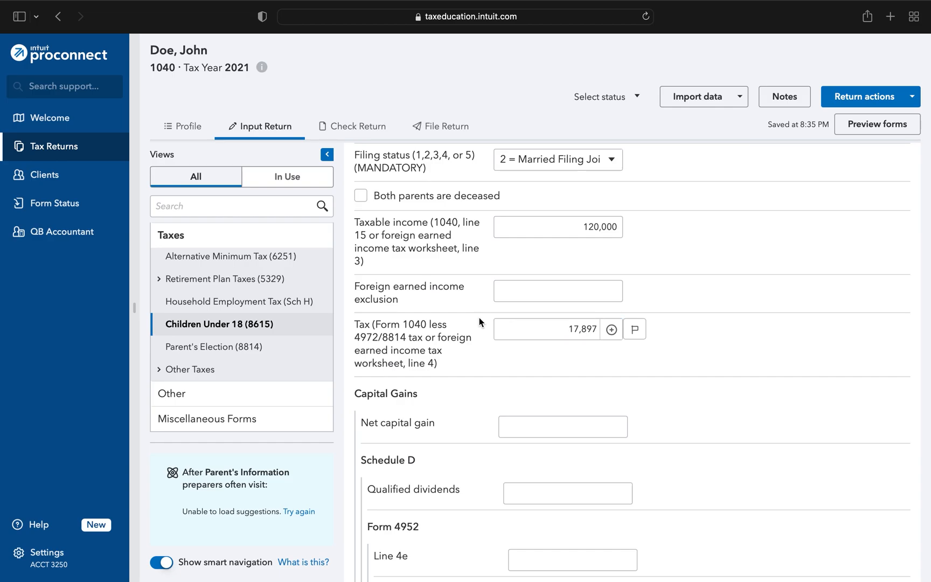
- Scroll through the remaining fields of the Children Under 18 (8615) input screen
{"action": "scroll", "coordinate": [479, 322], "scroll_direction": "down", "scroll_amount": 4}
{"action": "scroll", "coordinate": [480, 321], "scroll_direction": "down", "scroll_amount": 10}
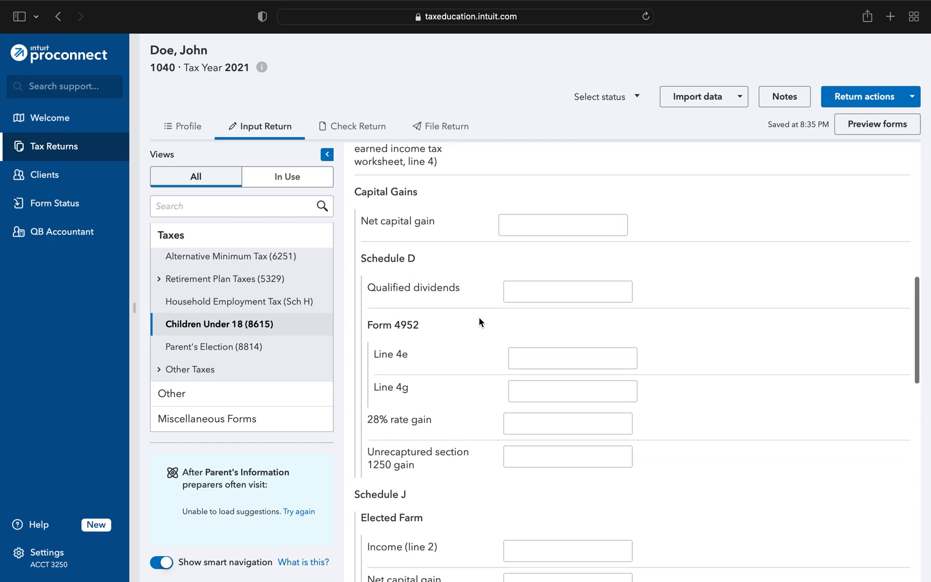
{"action": "scroll", "coordinate": [480, 322], "scroll_direction": "down", "scroll_amount": 11}
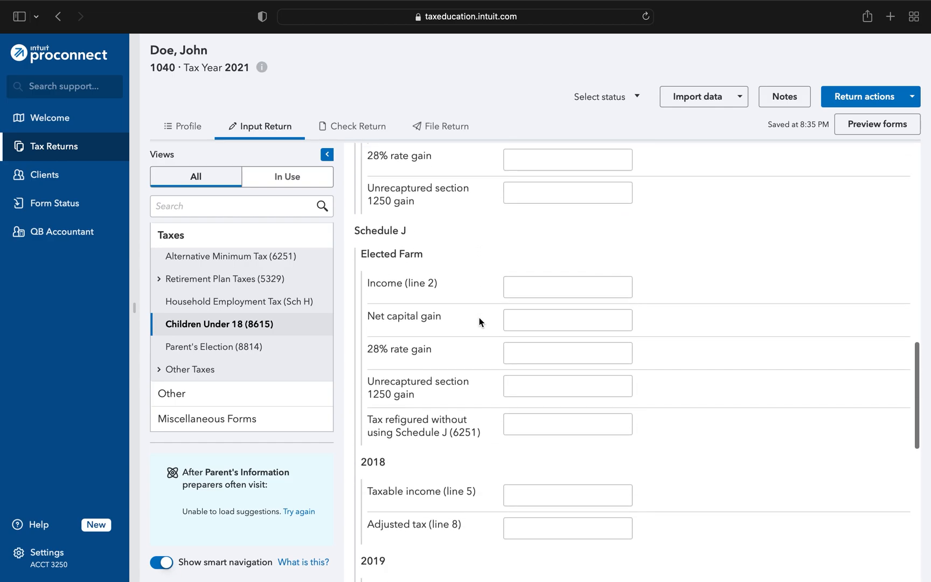
{"action": "scroll", "coordinate": [480, 322], "scroll_direction": "down", "scroll_amount": 8}
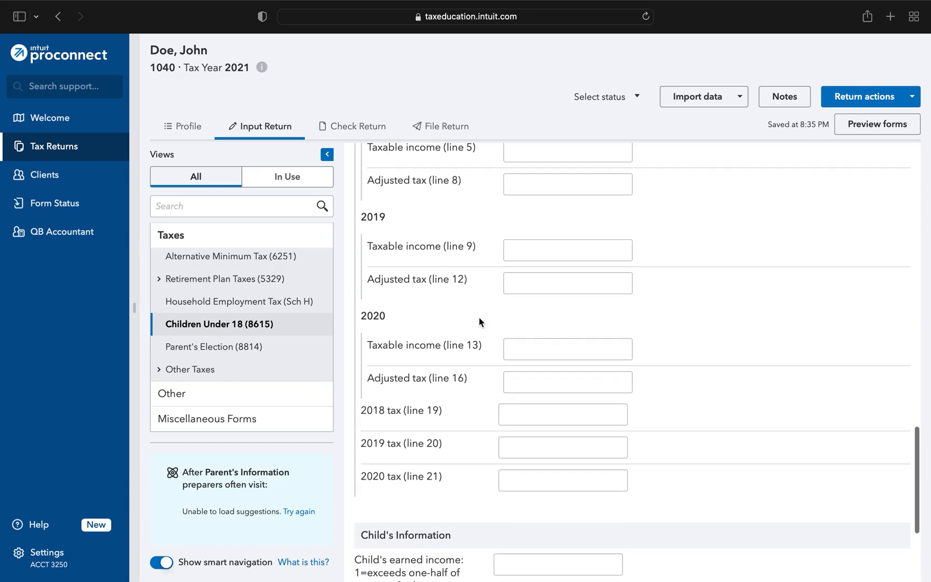
{"action": "scroll", "coordinate": [480, 322], "scroll_direction": "down", "scroll_amount": 1}
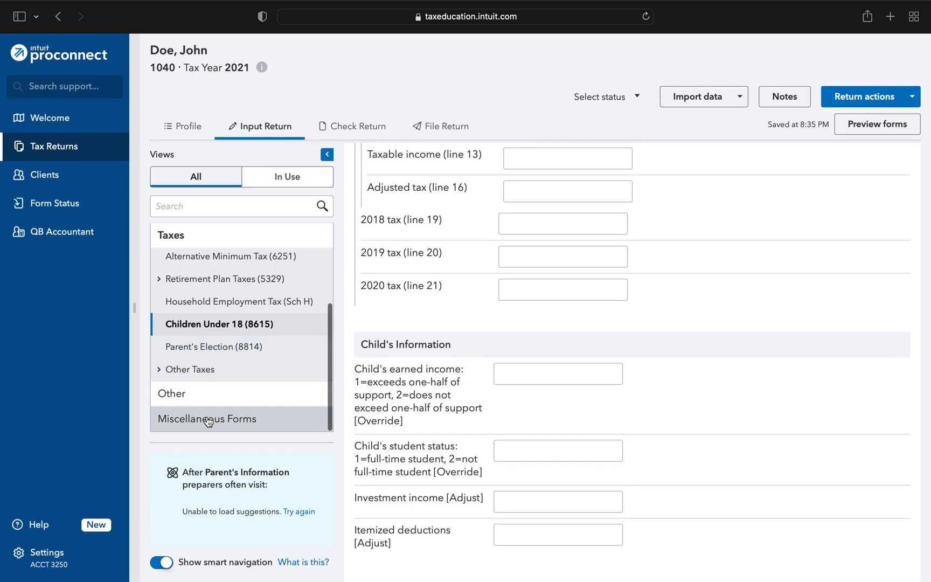
- Switch to checking the return and review the Federal Income Tax Summary from income down to tax rates
{"action": "left_click", "coordinate": [345, 129]}
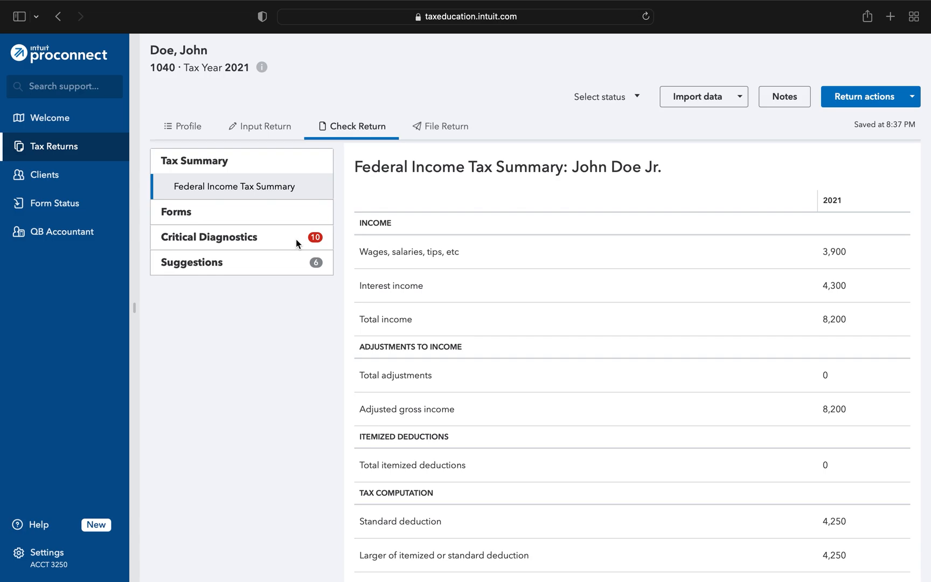
{"action": "scroll", "coordinate": [652, 265], "scroll_direction": "down", "scroll_amount": 3}
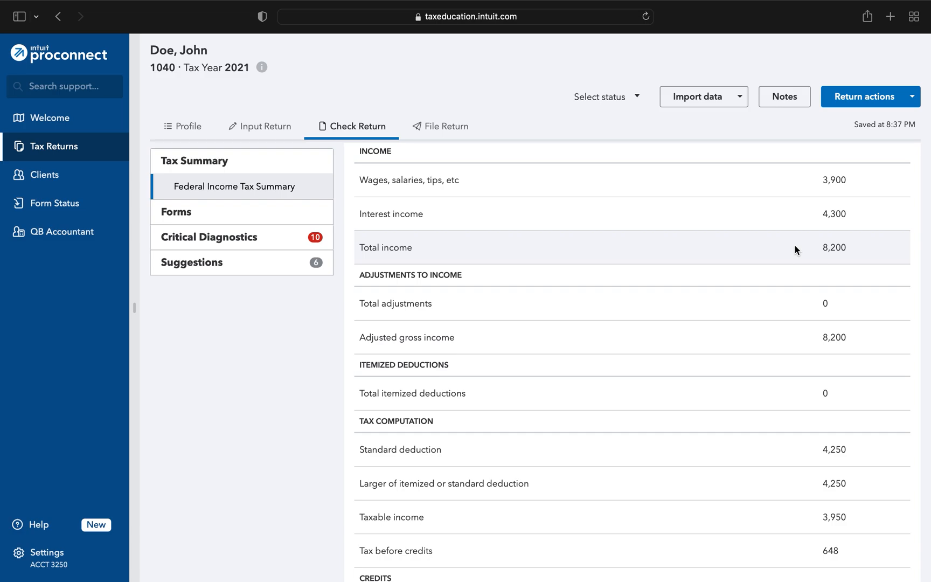
{"action": "scroll", "coordinate": [795, 246], "scroll_direction": "down", "scroll_amount": 2}
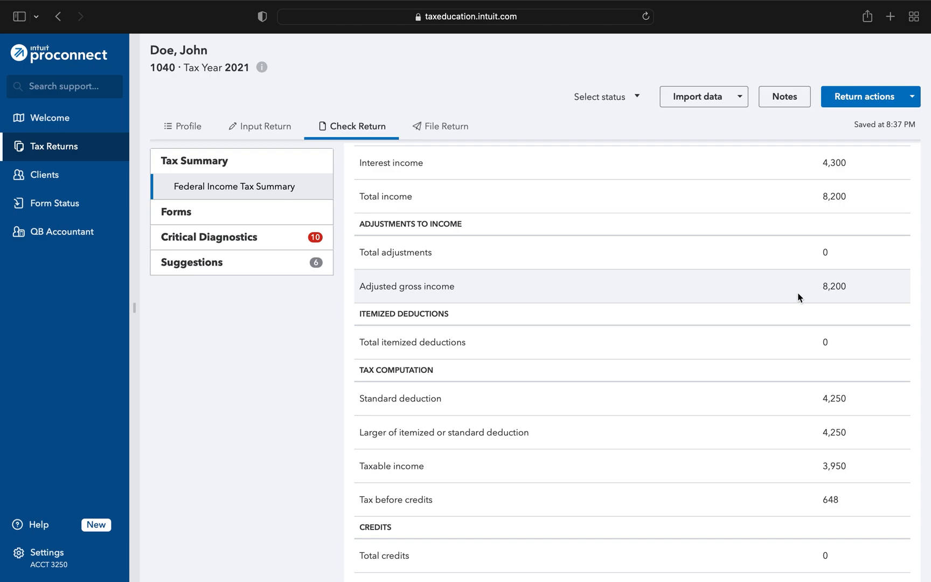
{"action": "scroll", "coordinate": [790, 275], "scroll_direction": "down", "scroll_amount": 6}
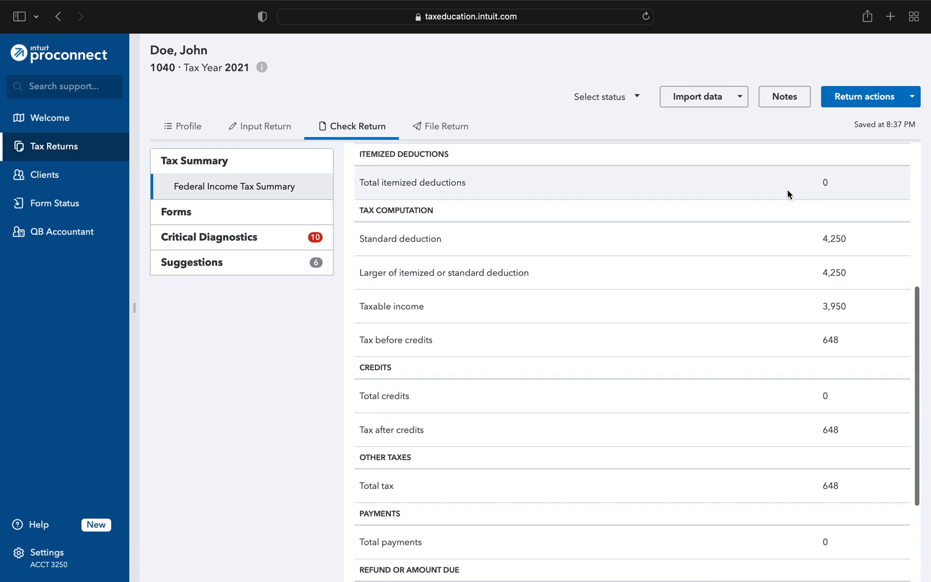
{"action": "scroll", "coordinate": [787, 190], "scroll_direction": "down", "scroll_amount": 2}
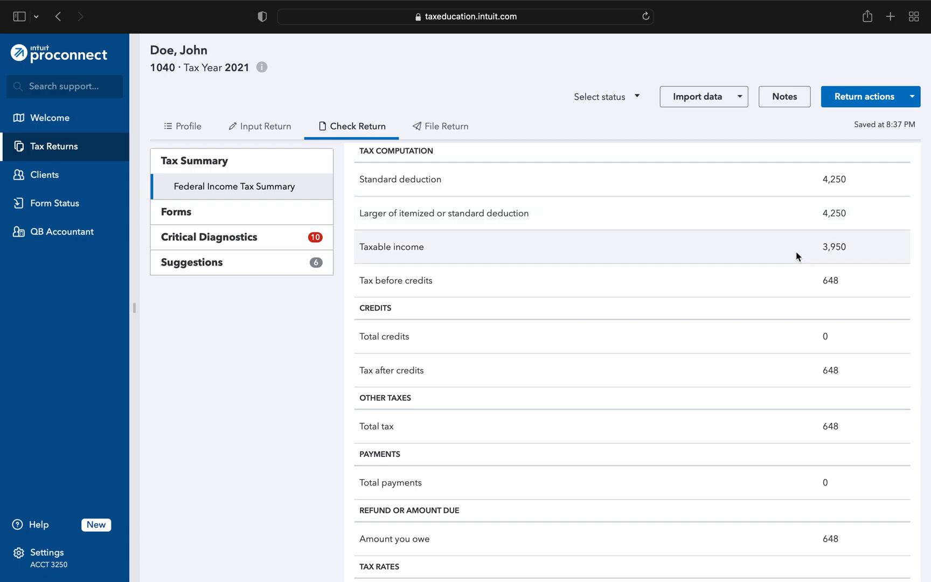
{"action": "scroll", "coordinate": [796, 251], "scroll_direction": "down", "scroll_amount": 1}
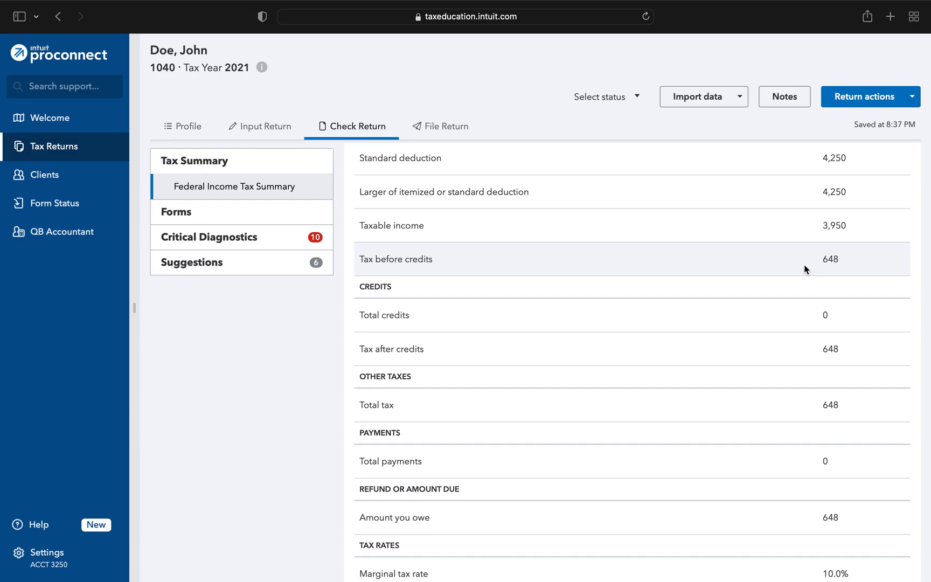
{"action": "scroll", "coordinate": [775, 259], "scroll_direction": "down", "scroll_amount": 3}
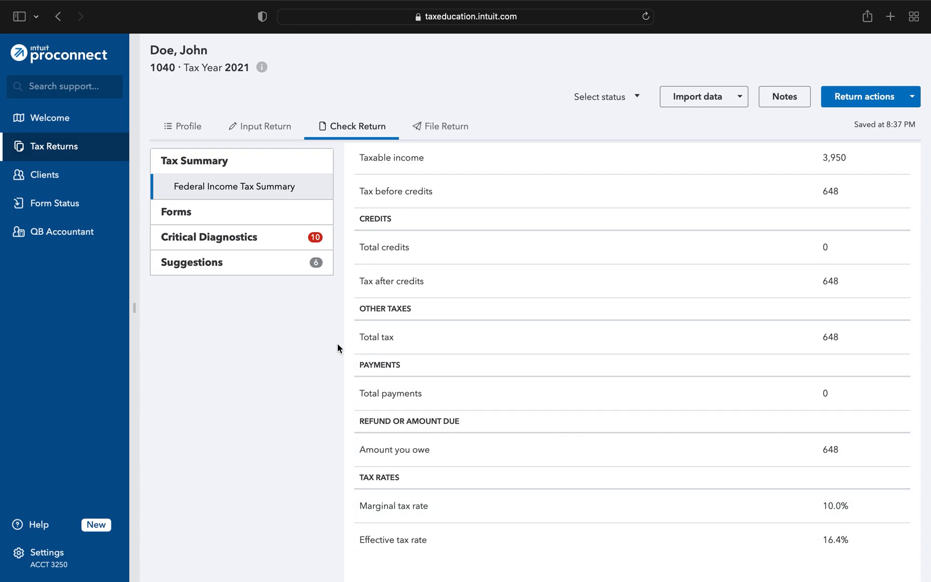
- Open the applicable forms list and read through the client Letter (US Standard)
{"action": "left_click", "coordinate": [179, 211]}
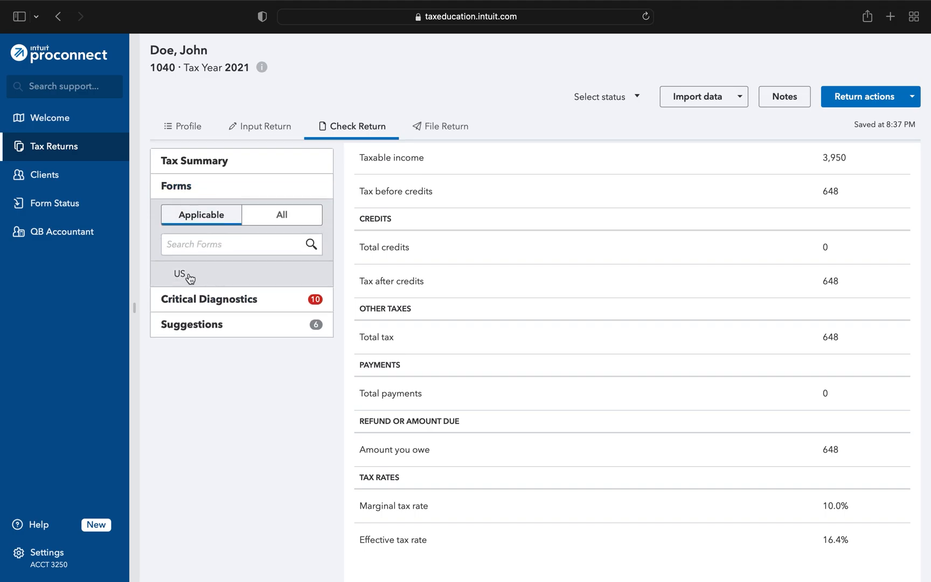
{"action": "left_click", "coordinate": [188, 276]}
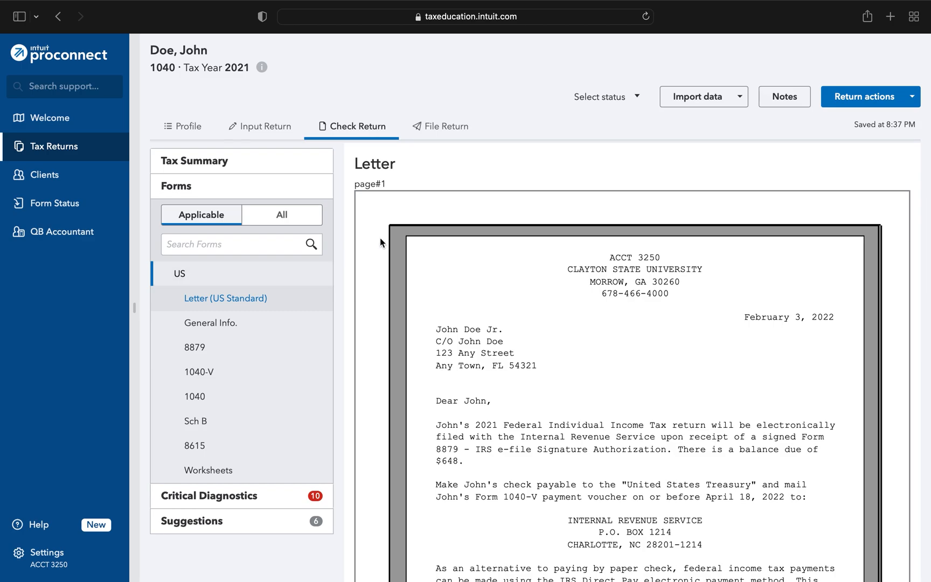
{"action": "scroll", "coordinate": [380, 238], "scroll_direction": "down", "scroll_amount": 2}
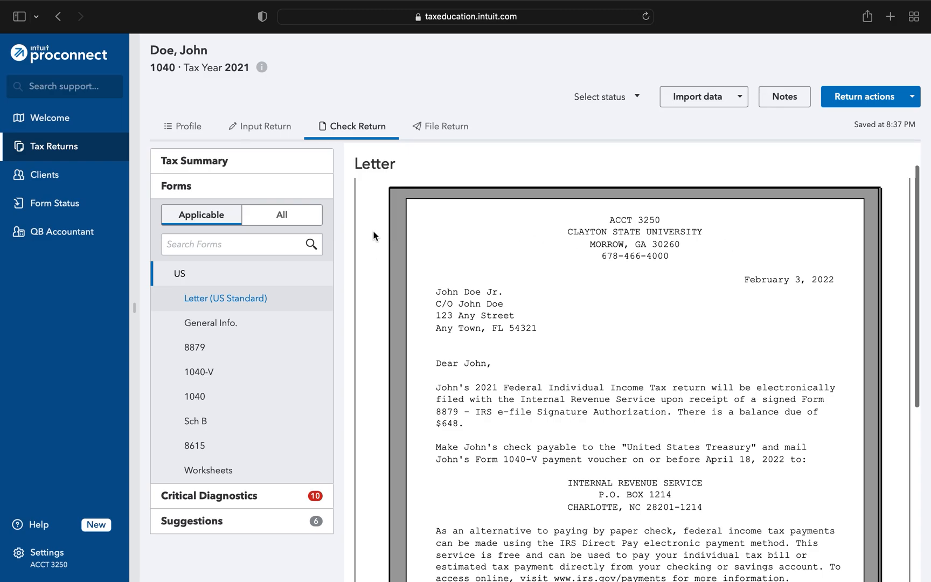
{"action": "scroll", "coordinate": [374, 236], "scroll_direction": "down", "scroll_amount": 4}
{"action": "scroll", "coordinate": [374, 236], "scroll_direction": "down", "scroll_amount": 1}
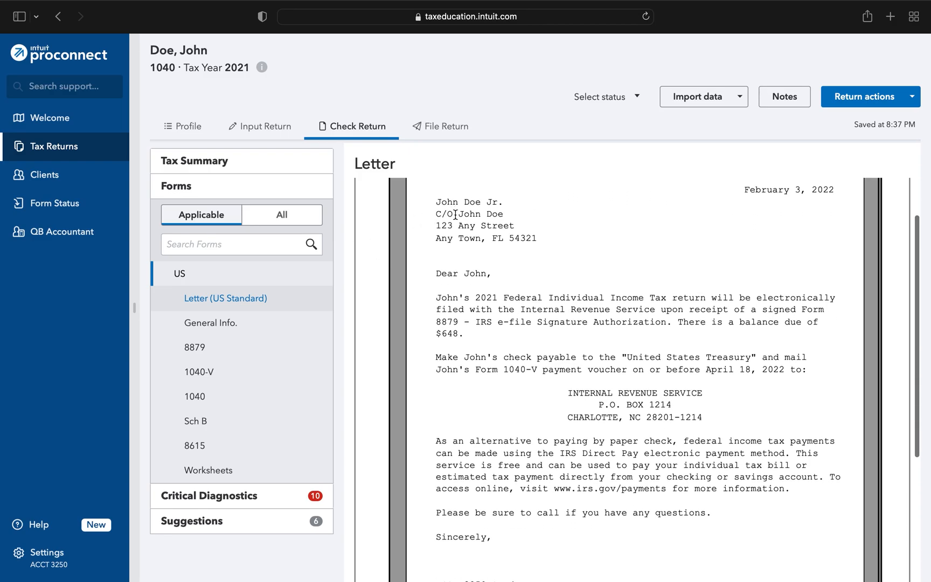
{"action": "scroll", "coordinate": [421, 262], "scroll_direction": "down", "scroll_amount": 3}
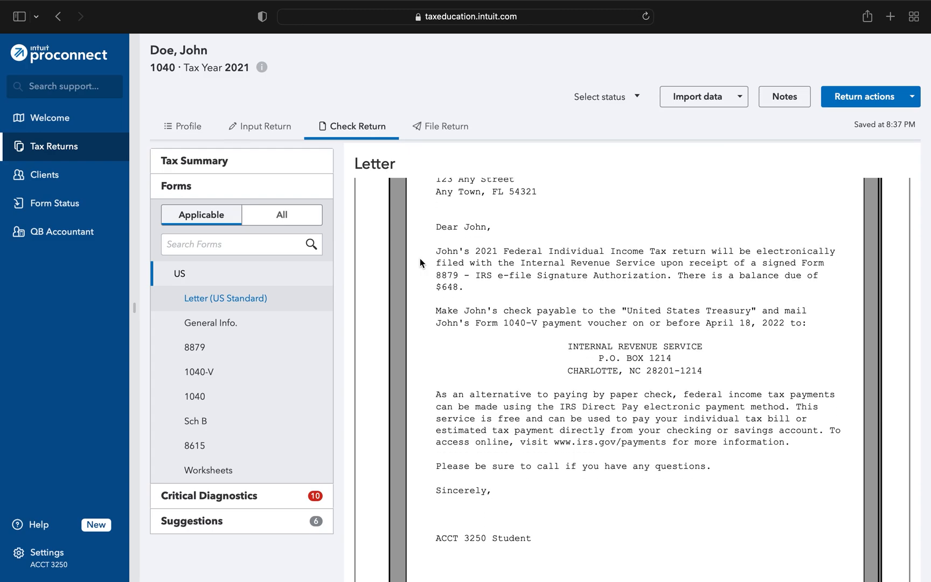
{"action": "scroll", "coordinate": [489, 351], "scroll_direction": "down", "scroll_amount": 1}
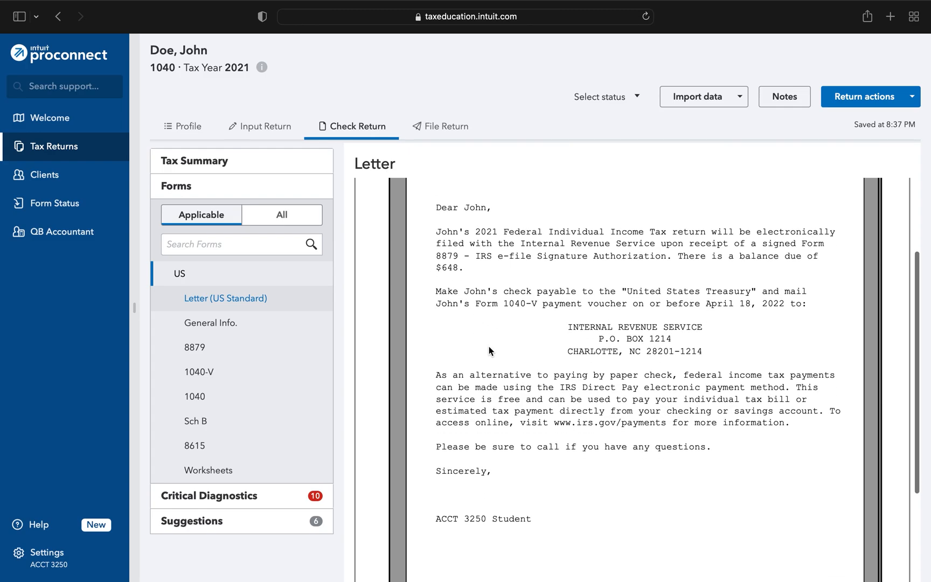
{"action": "scroll", "coordinate": [424, 288], "scroll_direction": "down", "scroll_amount": 1}
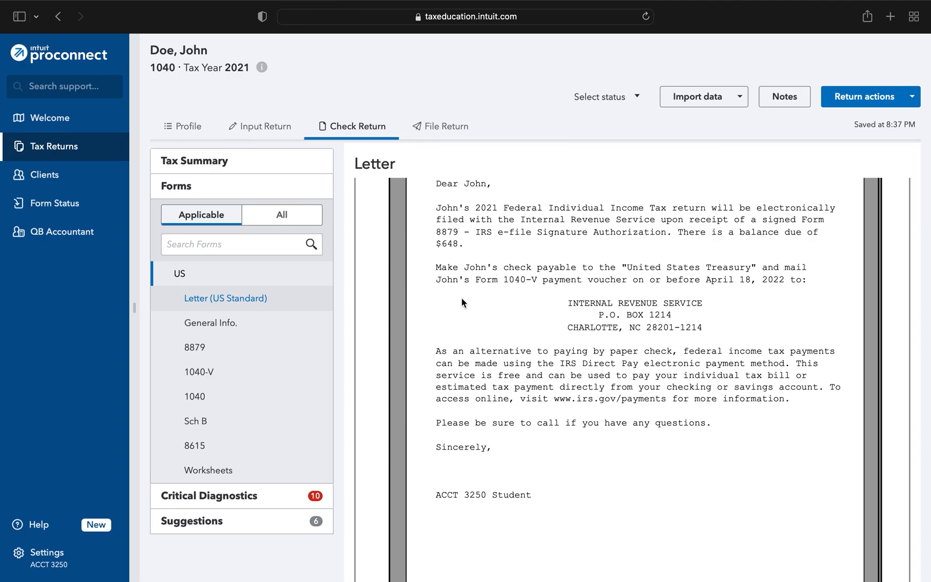
{"action": "scroll", "coordinate": [420, 276], "scroll_direction": "down", "scroll_amount": 1}
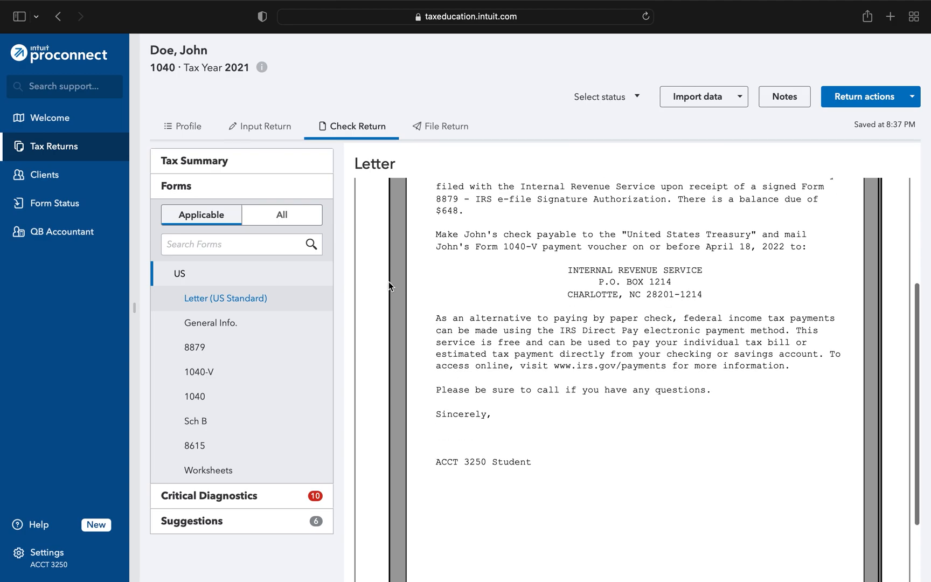
- Review the General Info. page and the Form 8879 e-file signature authorization
{"action": "left_click", "coordinate": [230, 320]}
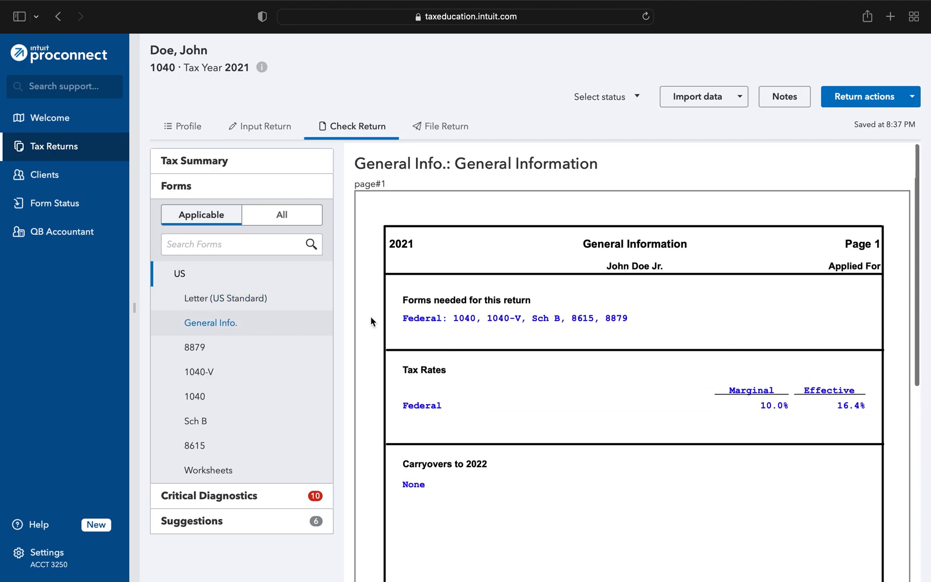
{"action": "scroll", "coordinate": [371, 303], "scroll_direction": "down", "scroll_amount": 2}
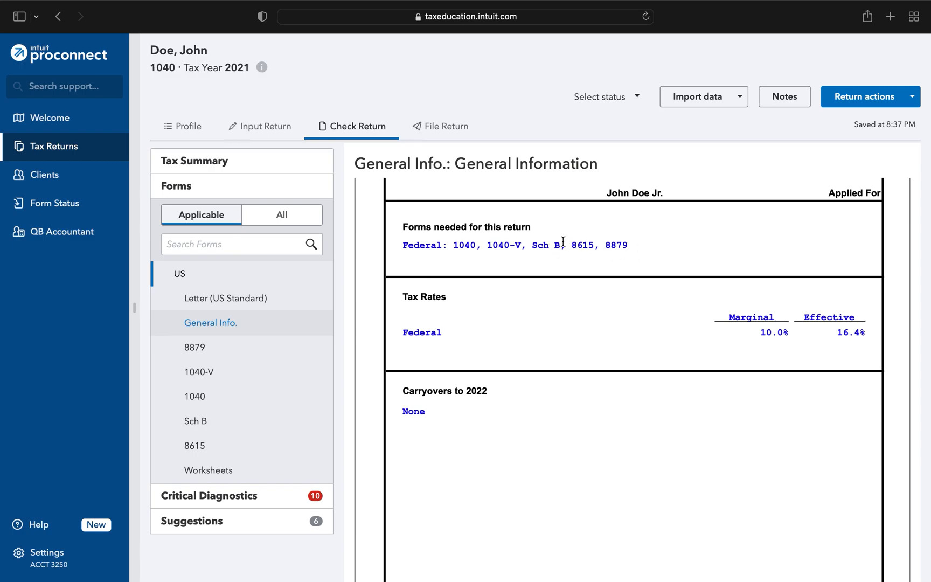
{"action": "scroll", "coordinate": [370, 260], "scroll_direction": "down", "scroll_amount": 10}
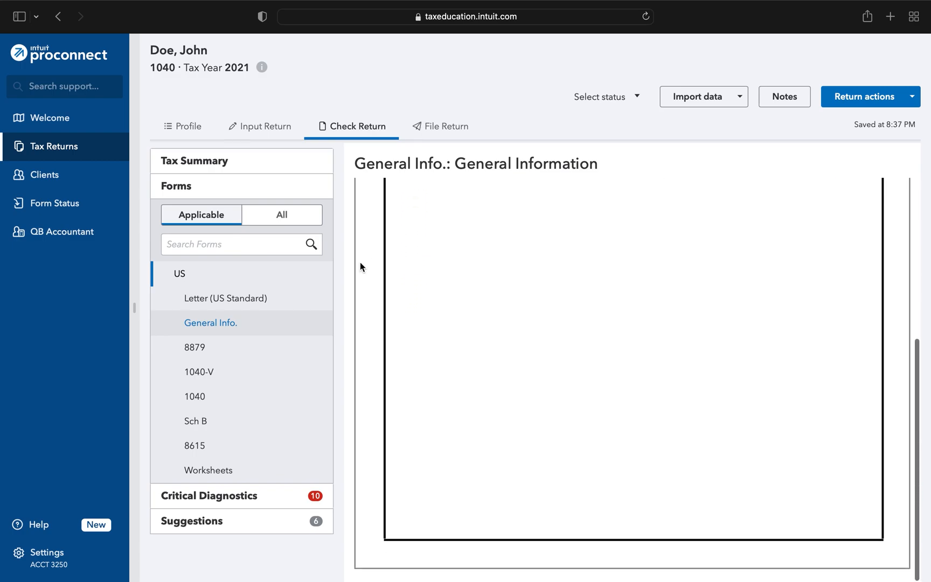
{"action": "left_click", "coordinate": [223, 349]}
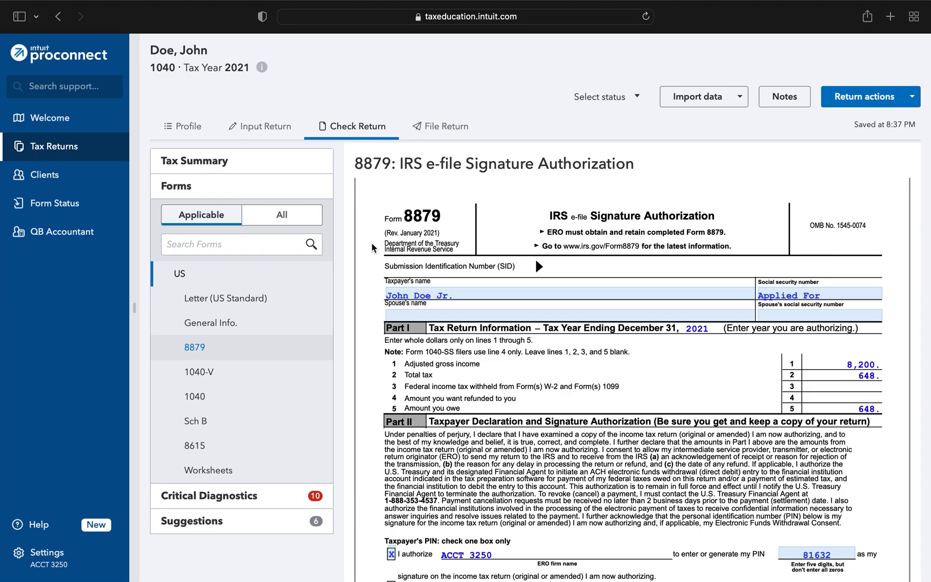
{"action": "scroll", "coordinate": [372, 248], "scroll_direction": "down", "scroll_amount": 5}
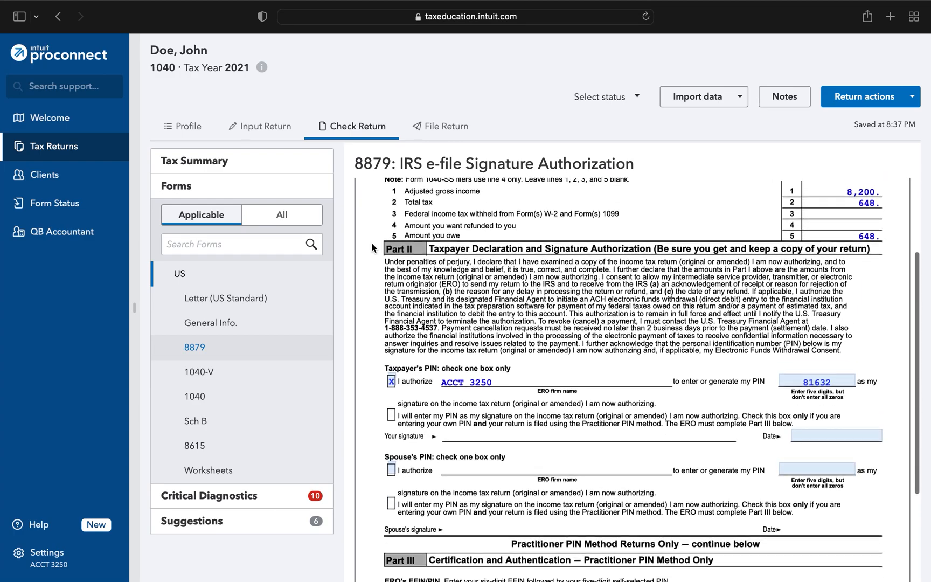
{"action": "scroll", "coordinate": [372, 248], "scroll_direction": "down", "scroll_amount": 2}
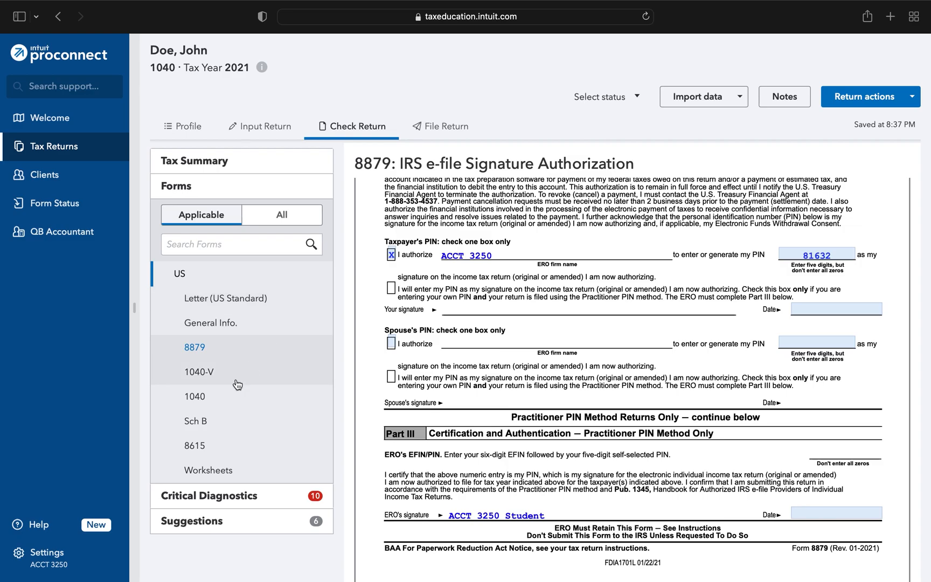
- Review the Form 1040-V payment voucher and the first page of Form 1040
{"action": "left_click", "coordinate": [210, 381]}
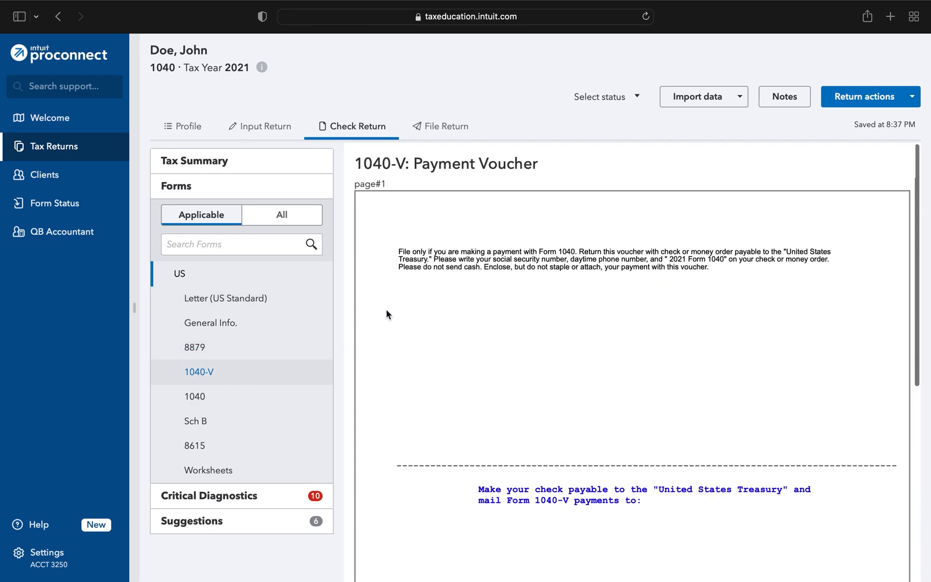
{"action": "scroll", "coordinate": [376, 298], "scroll_direction": "down", "scroll_amount": 10}
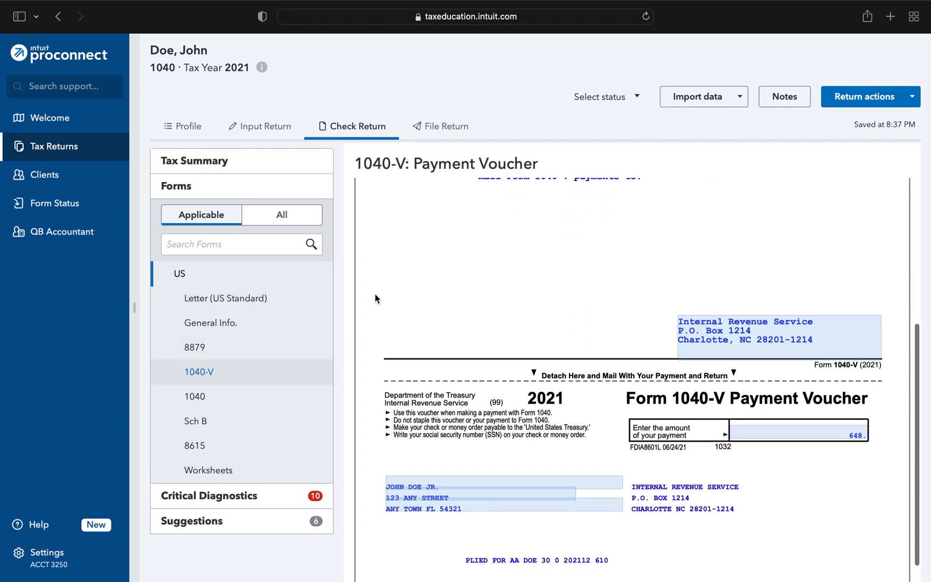
{"action": "left_click", "coordinate": [199, 397]}
{"action": "scroll", "coordinate": [374, 268], "scroll_direction": "down", "scroll_amount": 2}
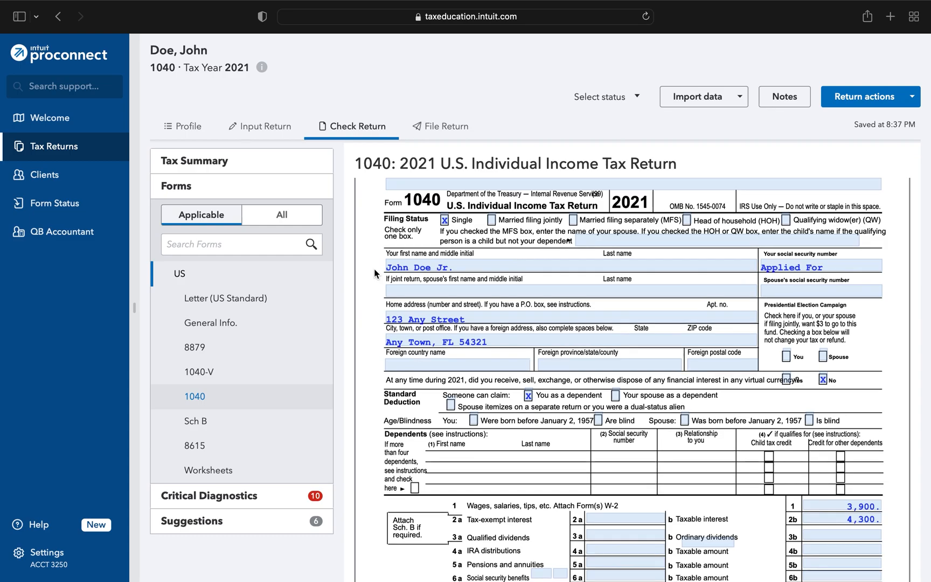
{"action": "scroll", "coordinate": [375, 268], "scroll_direction": "down", "scroll_amount": 3}
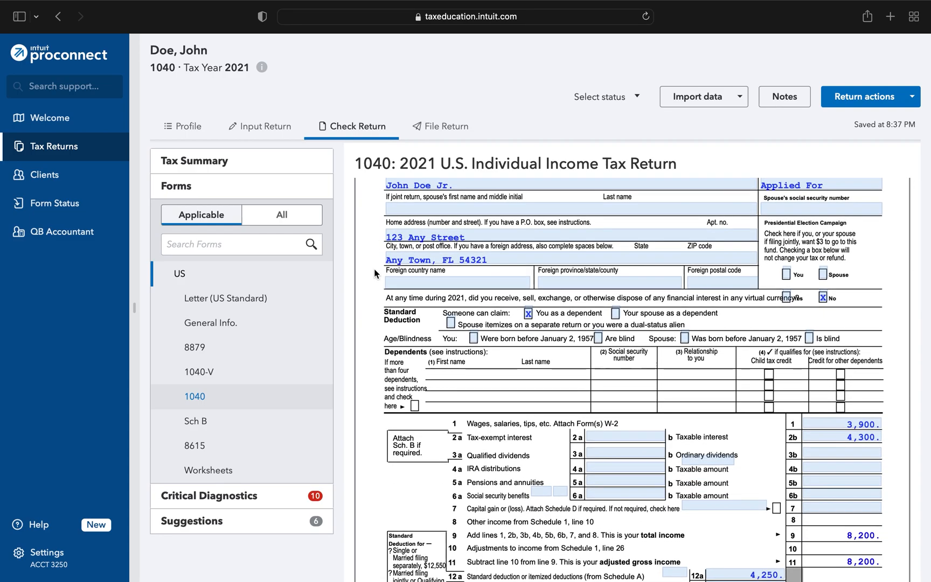
{"action": "scroll", "coordinate": [374, 268], "scroll_direction": "down", "scroll_amount": 1}
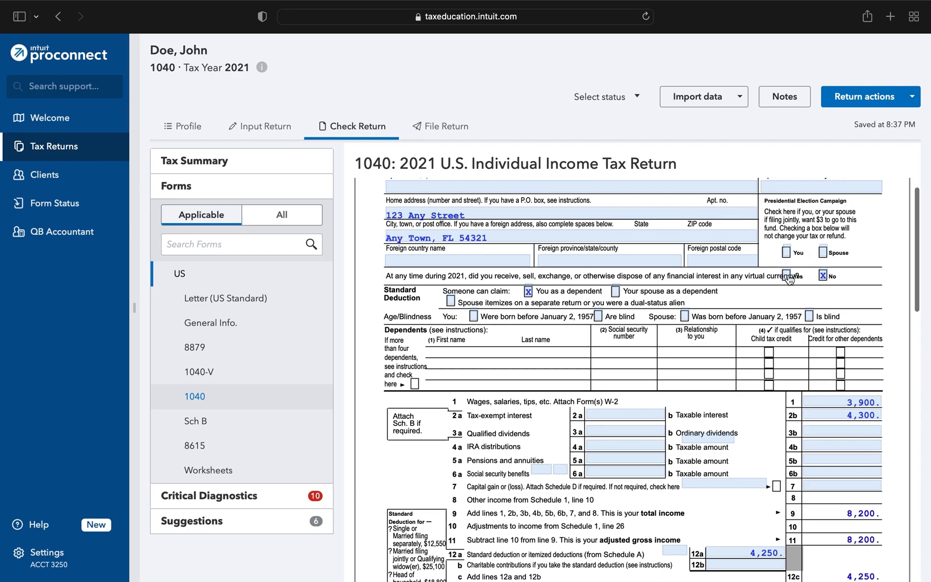
{"action": "scroll", "coordinate": [787, 275], "scroll_direction": "down", "scroll_amount": 5}
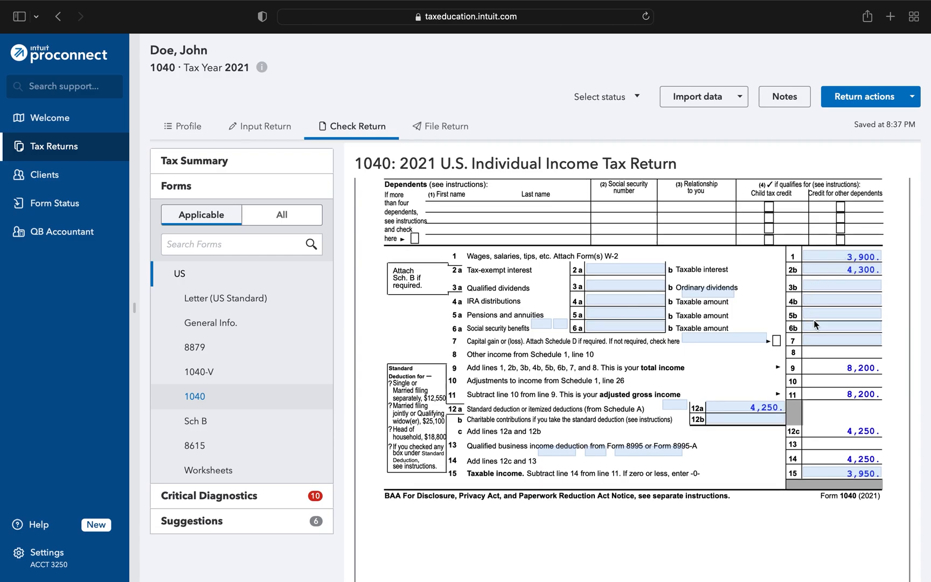
{"action": "scroll", "coordinate": [814, 321], "scroll_direction": "down", "scroll_amount": 2}
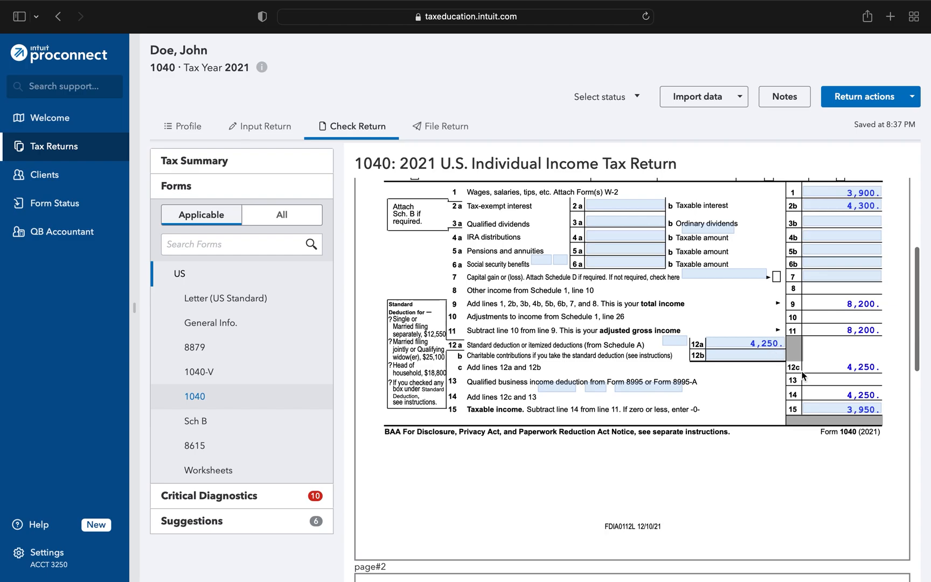
- Review Form 8615 from the child's net unearned income through the child's tax on line 18
{"action": "scroll", "coordinate": [752, 387], "scroll_direction": "down", "scroll_amount": 10}
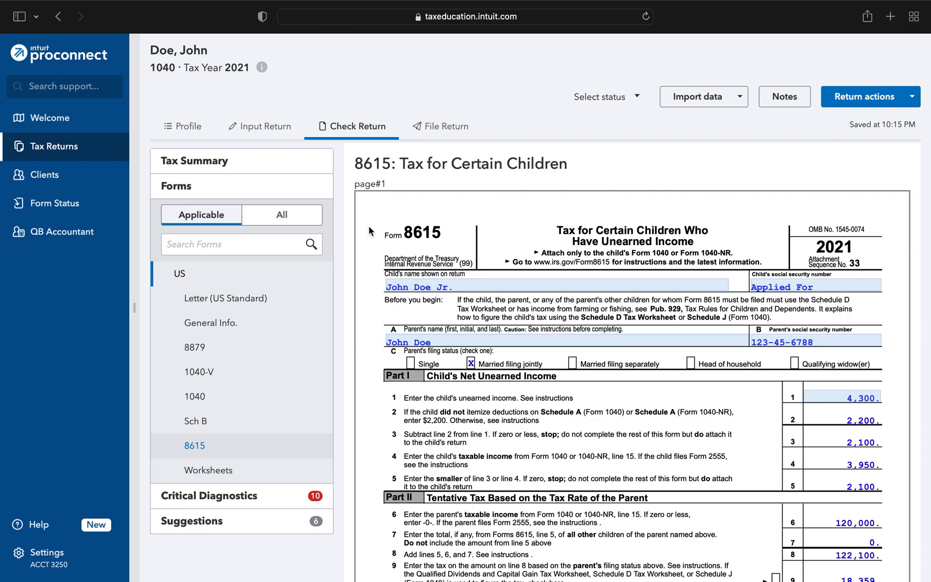
{"action": "scroll", "coordinate": [368, 225], "scroll_direction": "down", "scroll_amount": 3}
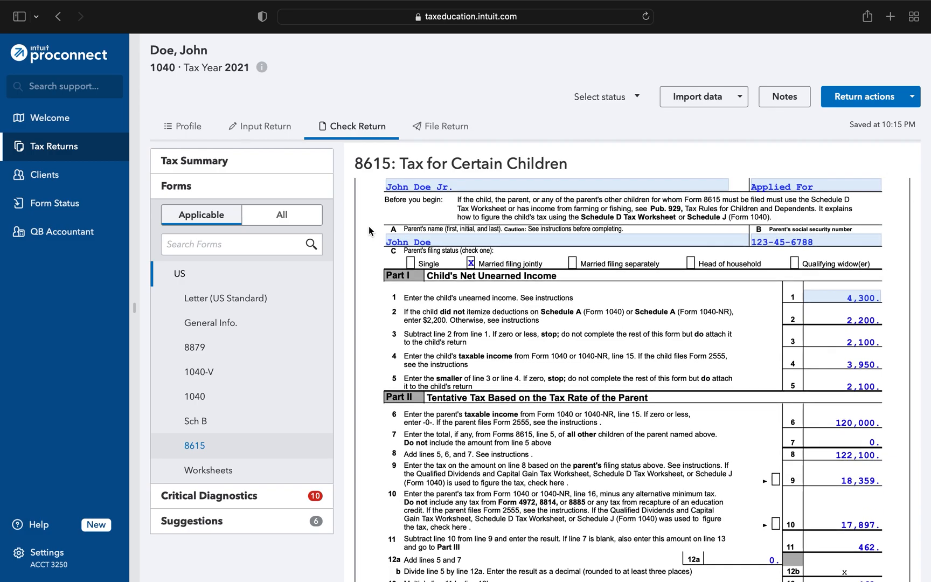
{"action": "scroll", "coordinate": [369, 225], "scroll_direction": "down", "scroll_amount": 2}
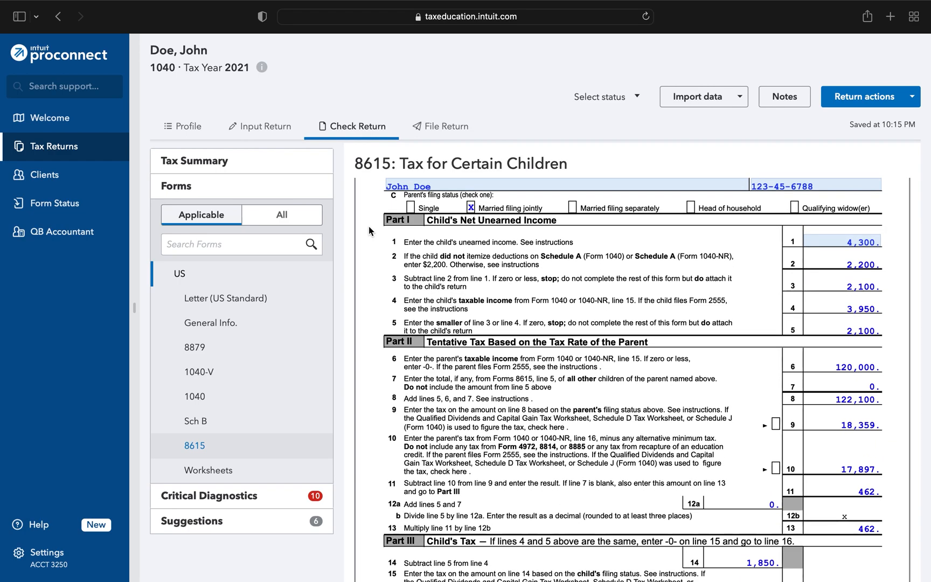
{"action": "scroll", "coordinate": [369, 225], "scroll_direction": "down", "scroll_amount": 1}
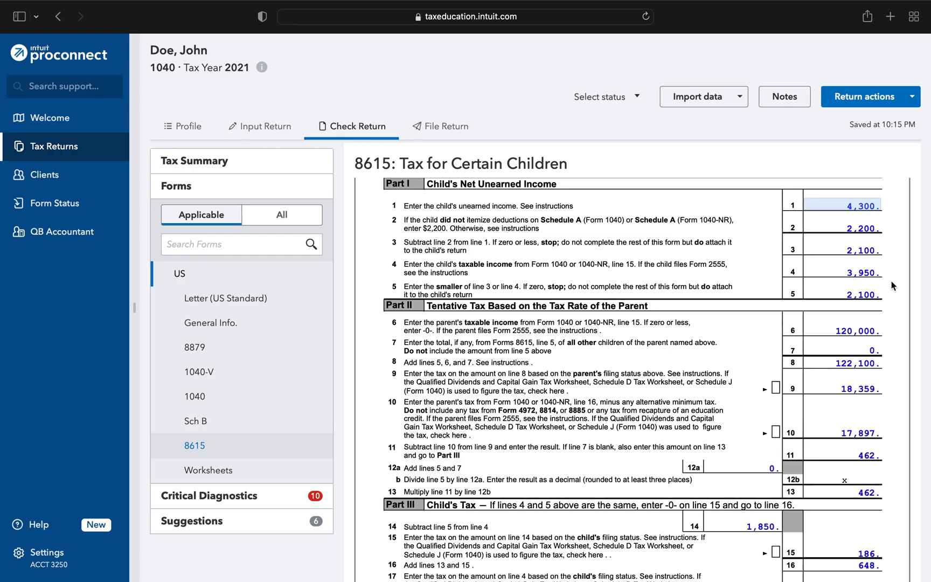
{"action": "scroll", "coordinate": [890, 295], "scroll_direction": "down", "scroll_amount": 1}
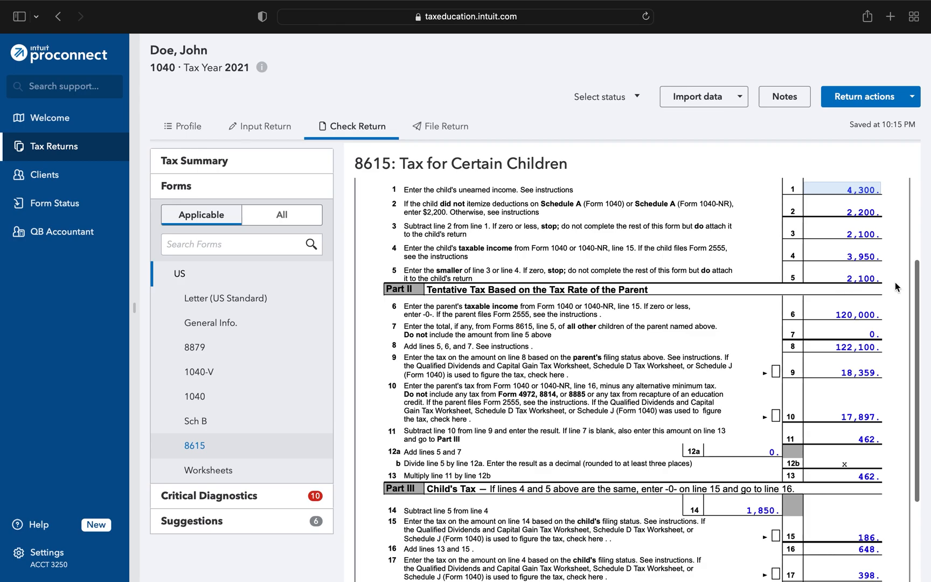
{"action": "scroll", "coordinate": [895, 281], "scroll_direction": "down", "scroll_amount": 3}
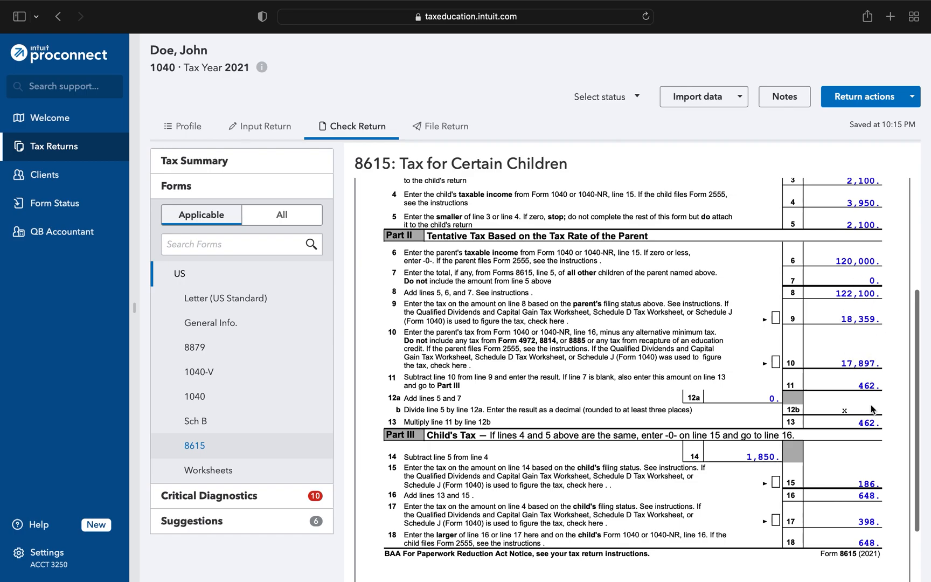
{"action": "scroll", "coordinate": [893, 299], "scroll_direction": "down", "scroll_amount": 3}
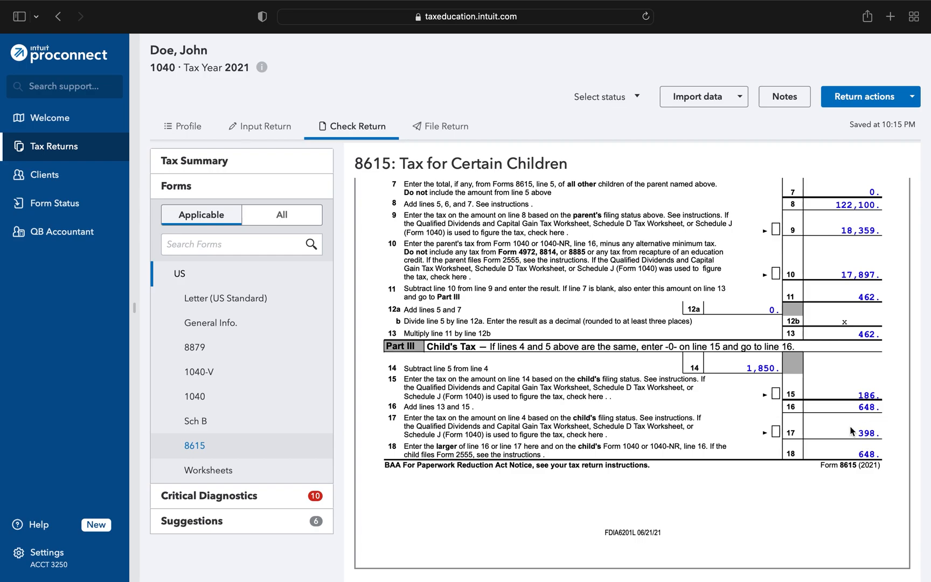
- Open the Federal Worksheets and review the wage schedule, dependent standard deduction and recovery rebate credit sections
{"action": "left_click", "coordinate": [237, 469]}
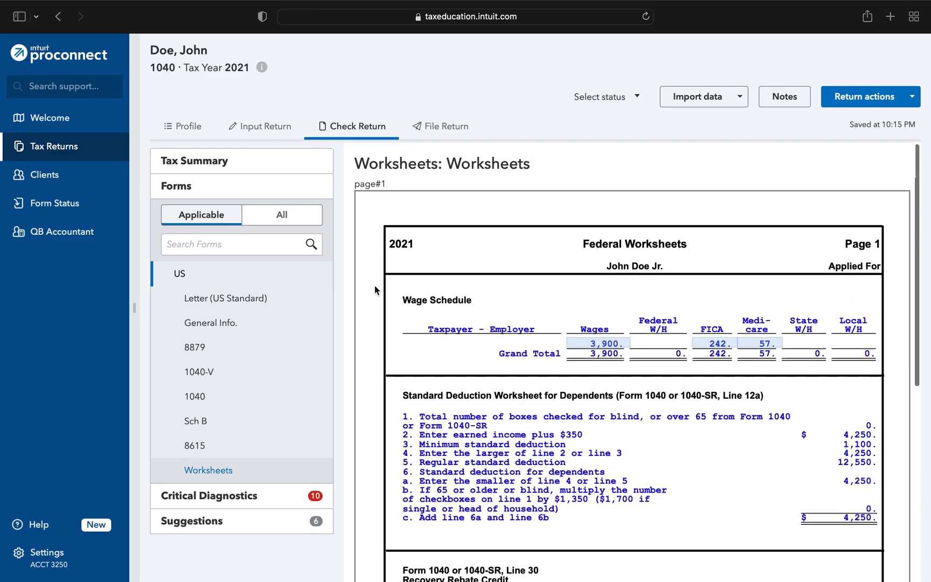
{"action": "scroll", "coordinate": [371, 279], "scroll_direction": "down", "scroll_amount": 1}
{"action": "scroll", "coordinate": [370, 280], "scroll_direction": "down", "scroll_amount": 5}
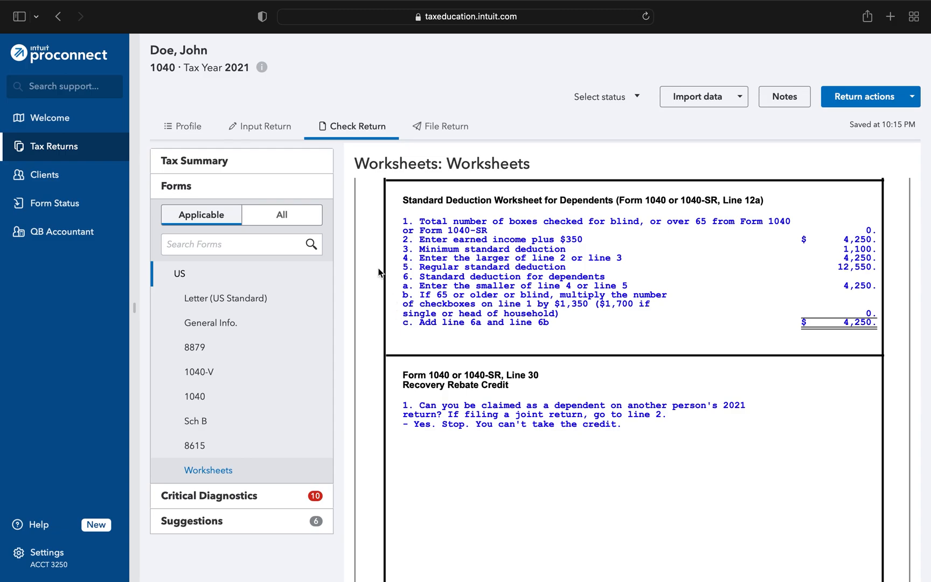
{"action": "scroll", "coordinate": [379, 272], "scroll_direction": "down", "scroll_amount": 5}
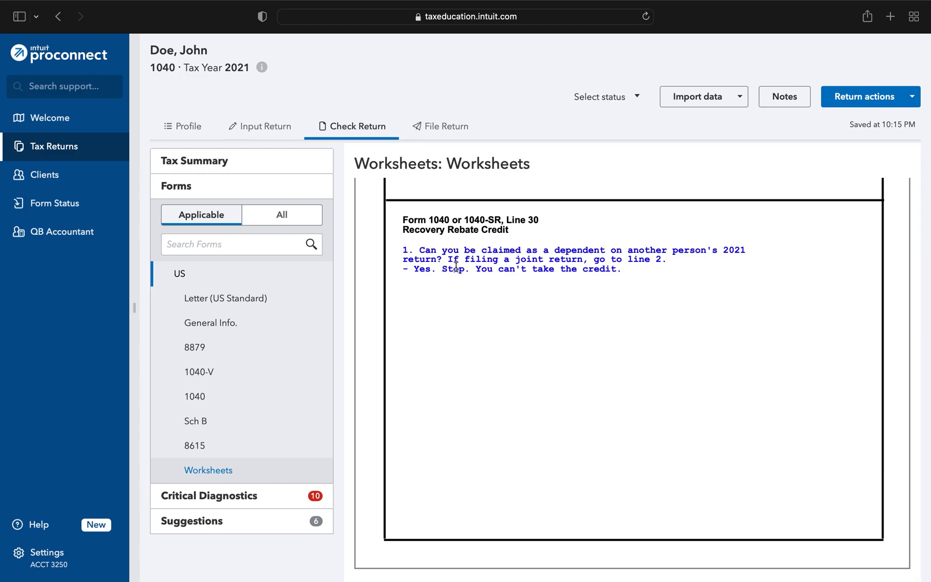
{"action": "scroll", "coordinate": [374, 277], "scroll_direction": "up", "scroll_amount": 8}
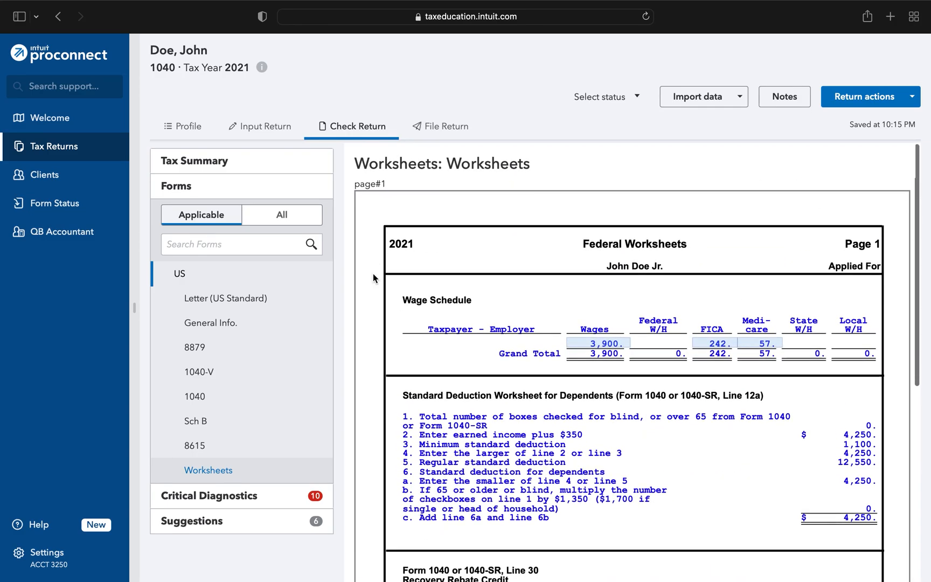